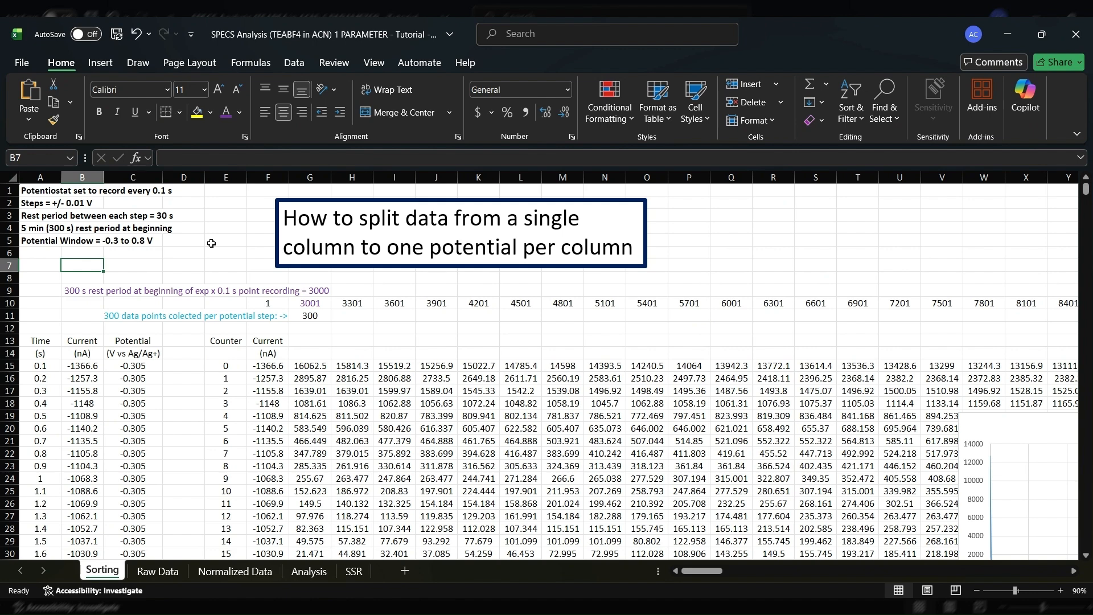
Examine the experiment parameters and the time, current and potential columns on the Sorting sheet
left_click(45, 238)
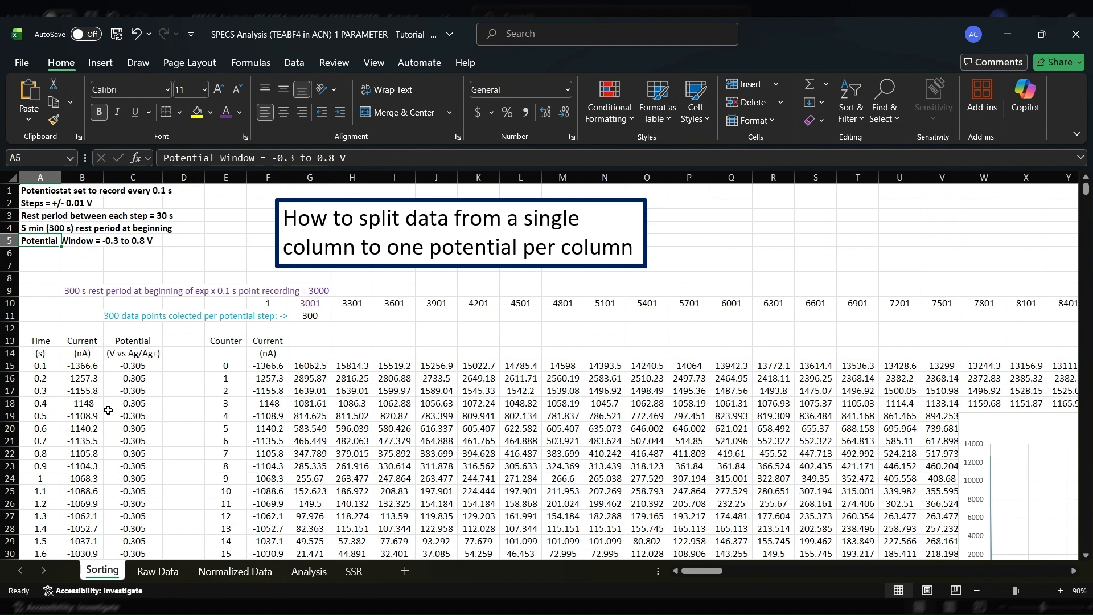
left_click(91, 367)
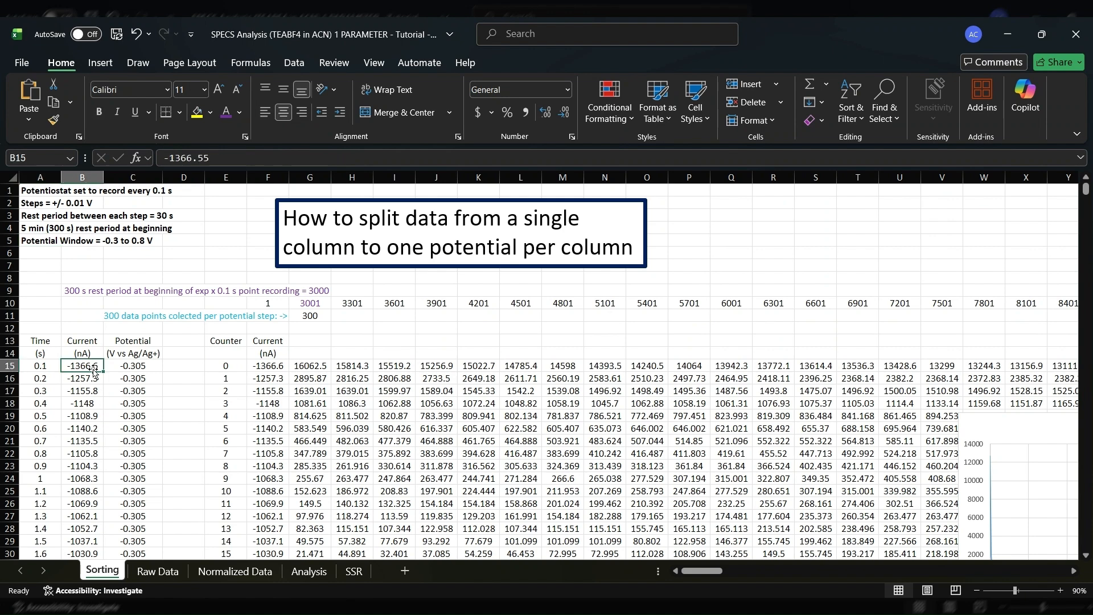
mouse_move(1088, 192)
left_mouse_down()
mouse_move(1086, 460)
mouse_move(1087, 185)
left_mouse_up()
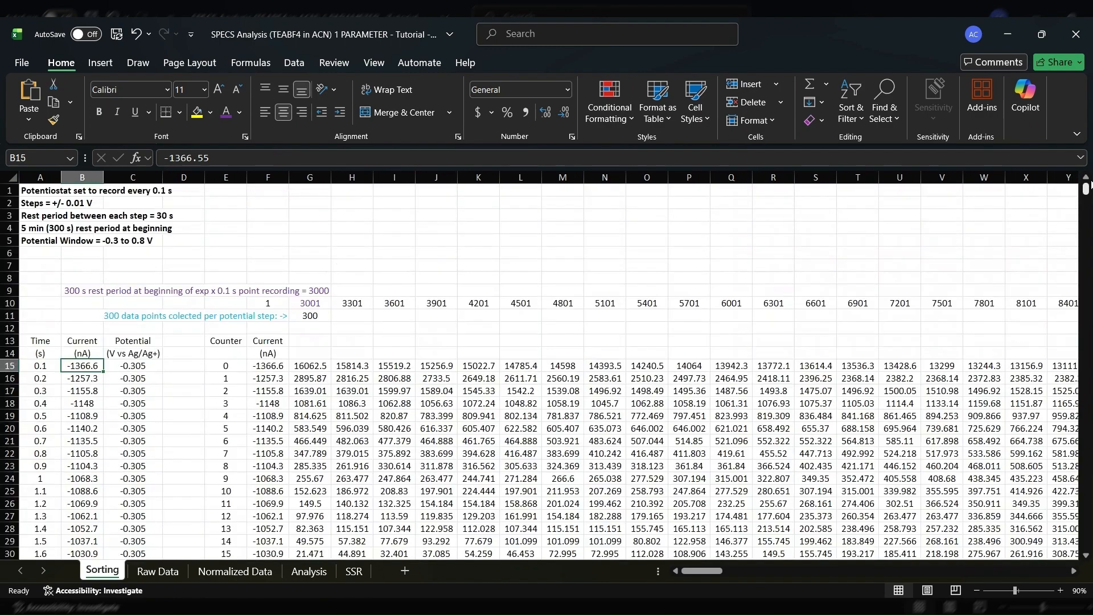
left_click(251, 420)
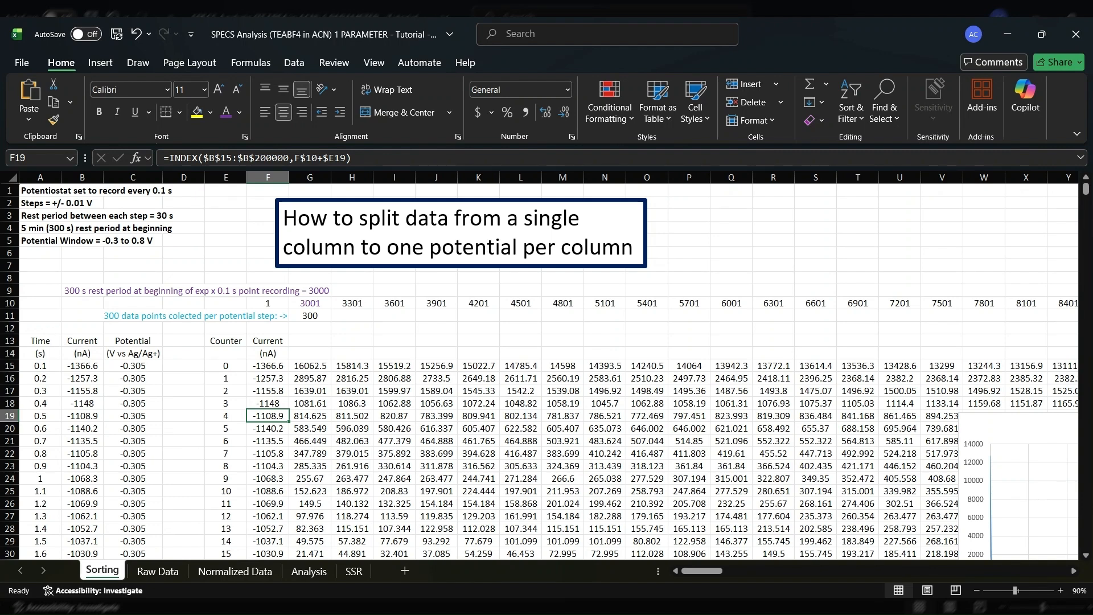
left_click(42, 378)
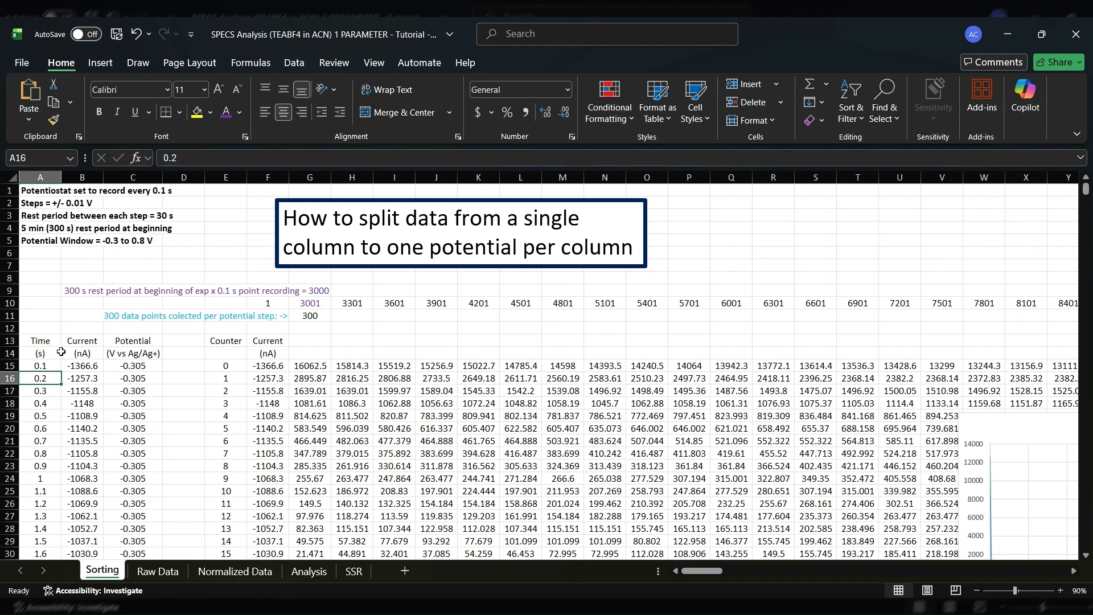
left_click(97, 343)
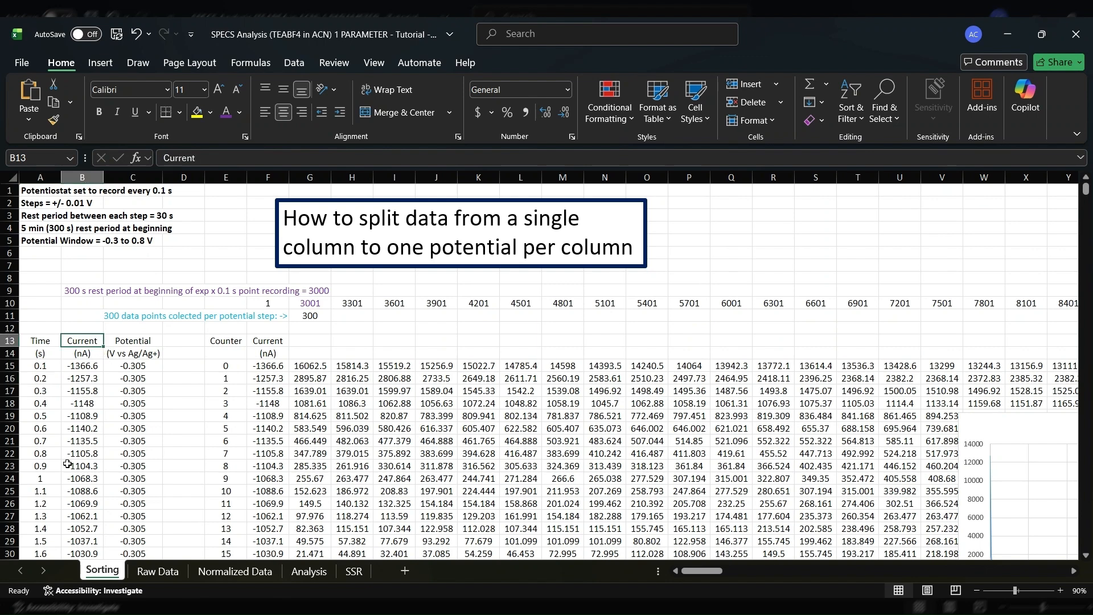
left_click(93, 356)
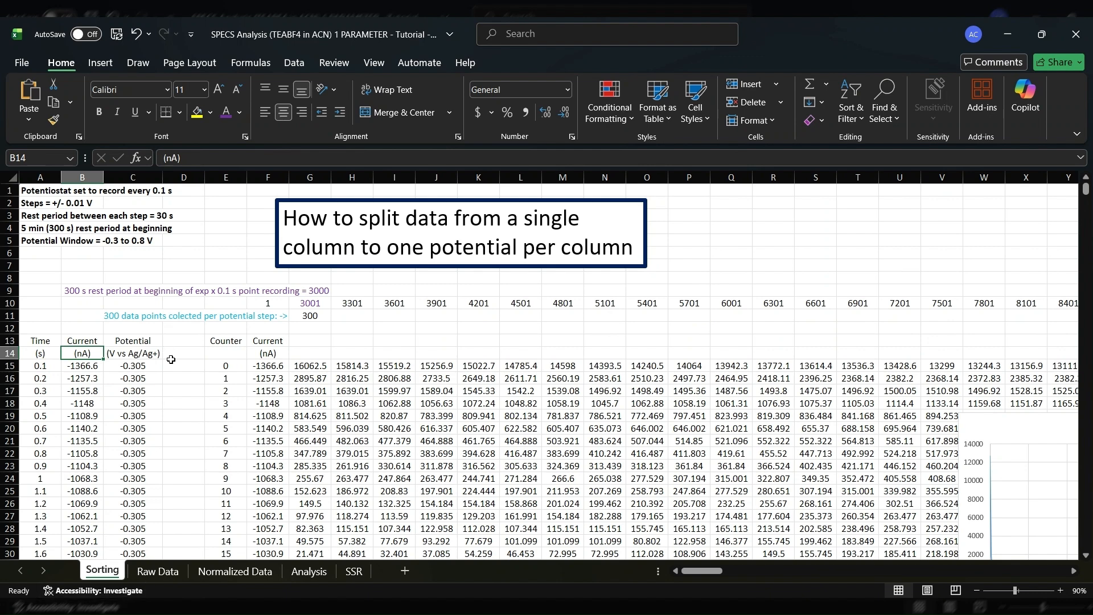
left_click(195, 417)
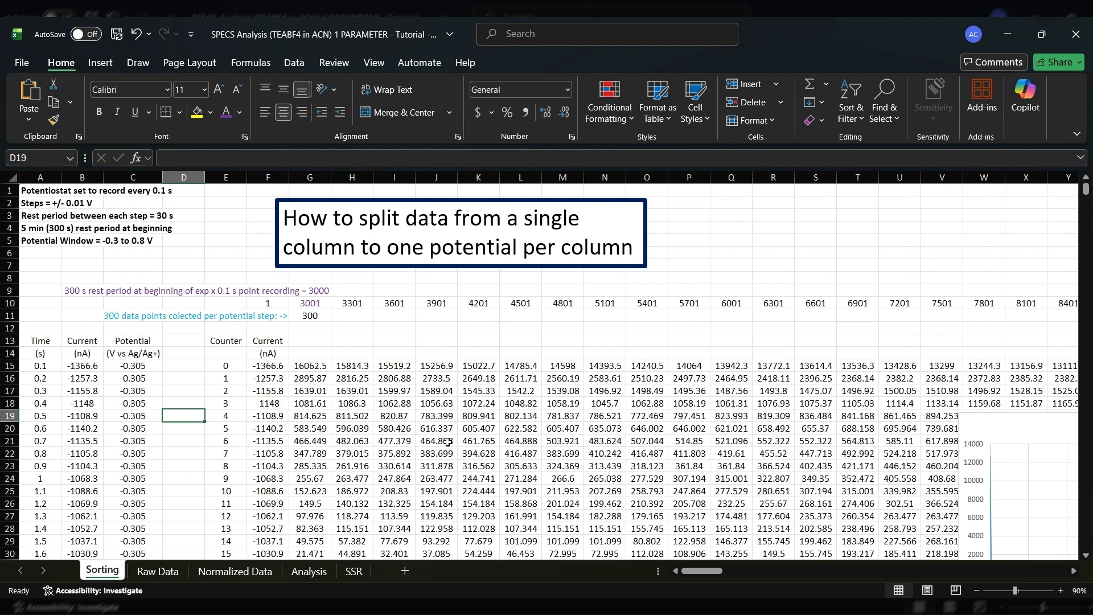
Inspect the counter column, the starting index in G10, the points-per-step value in G11 and the formula in H10
left_click(368, 369)
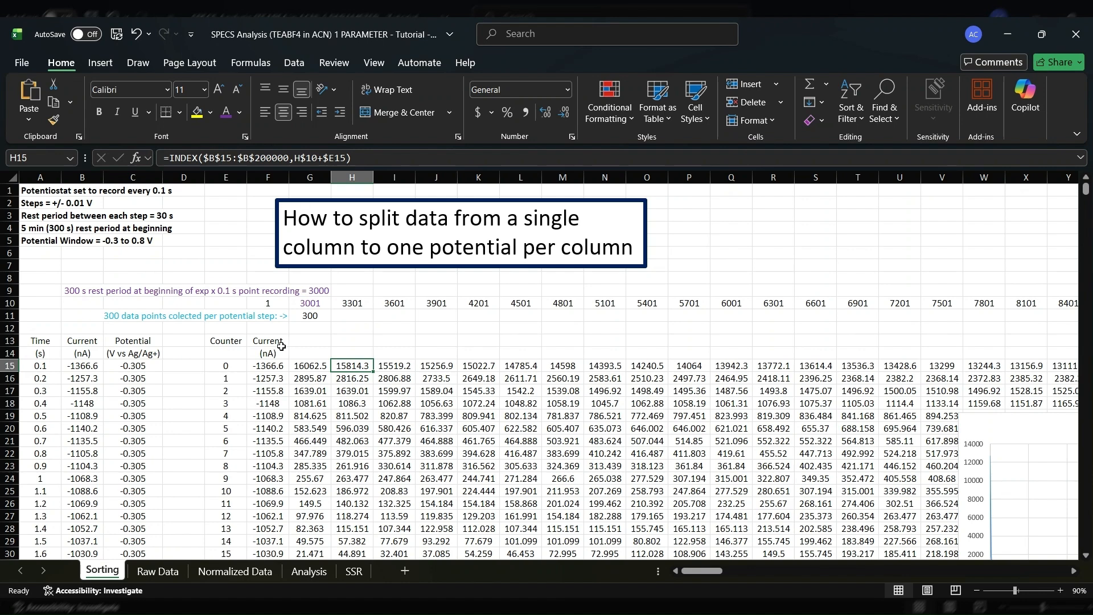
left_click(229, 366)
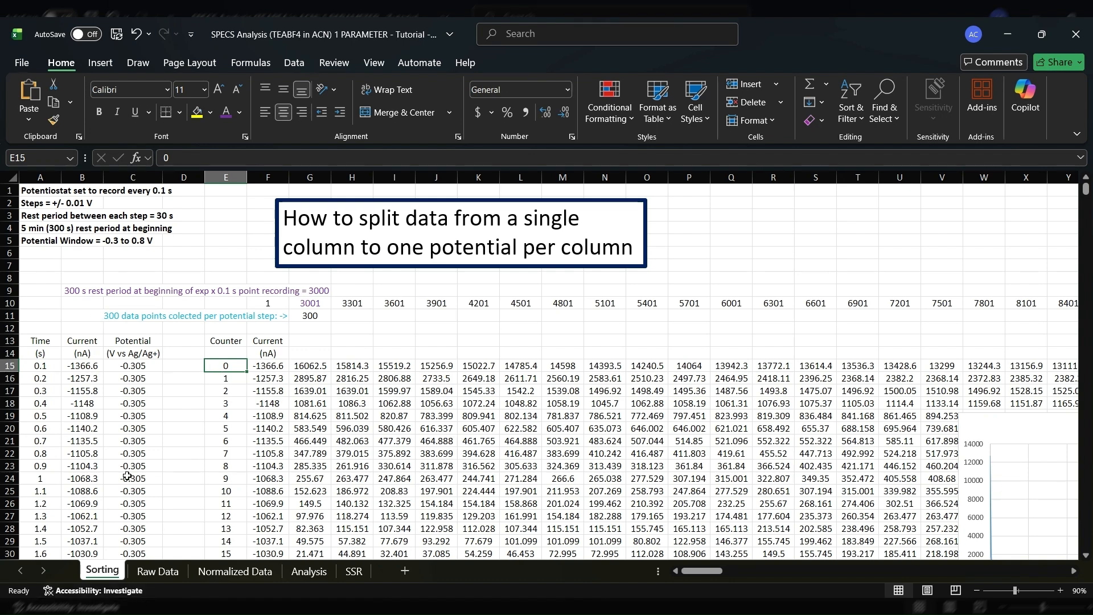
left_click(305, 306)
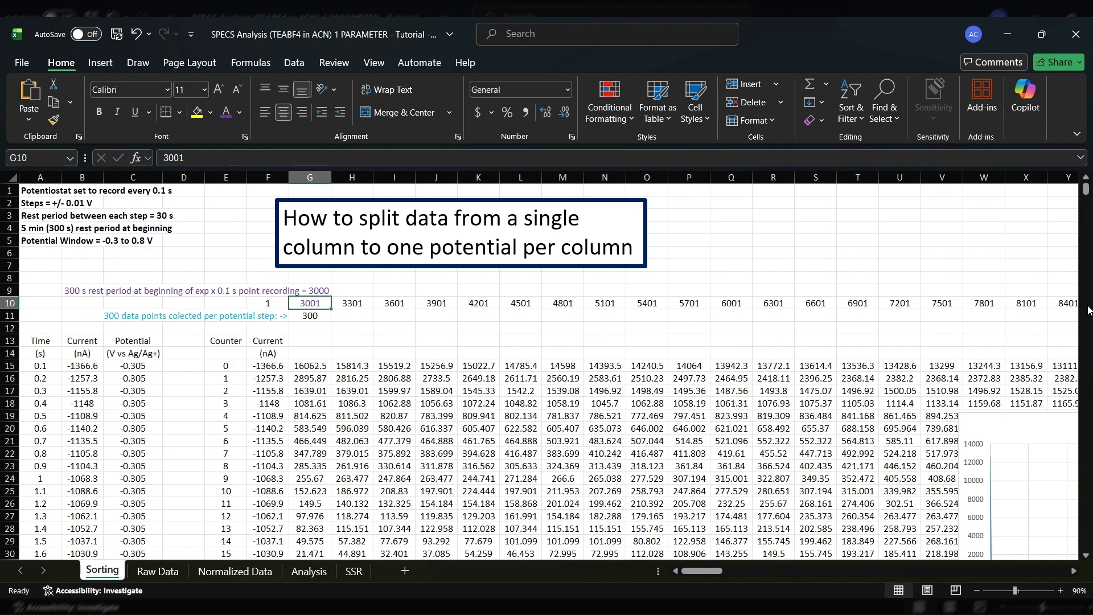
left_click(318, 317)
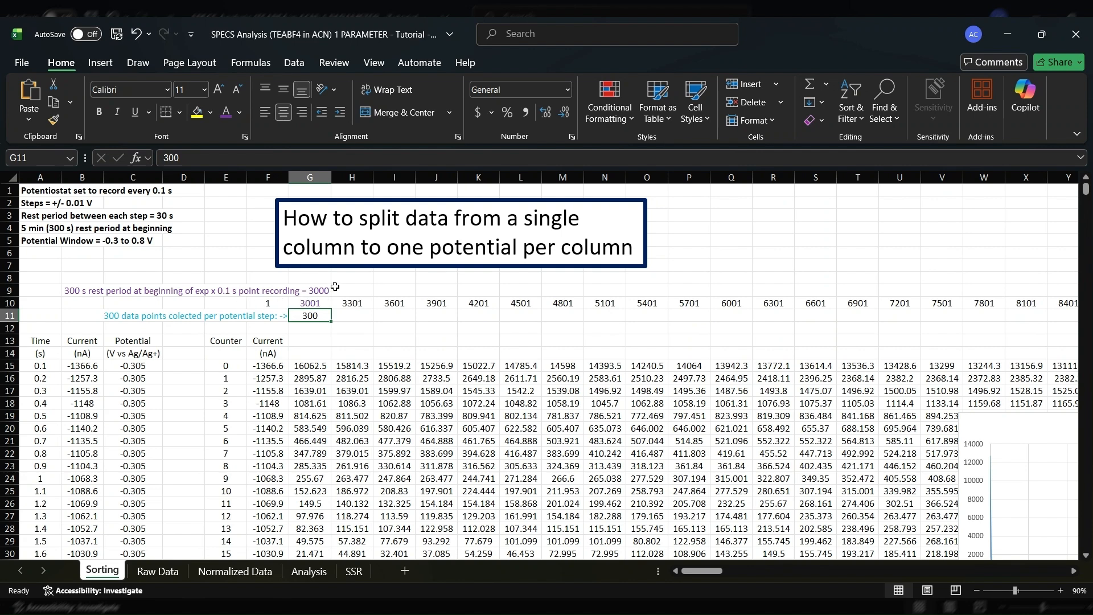
left_click(322, 305)
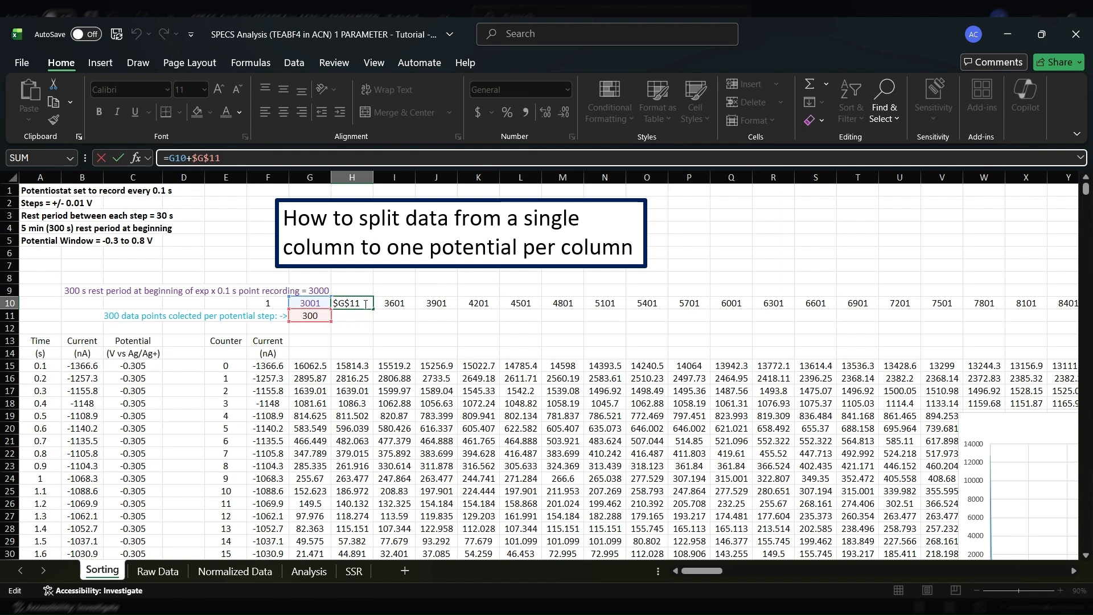
key("Return")
Inspect the INDEX formula in G15 that pulls current values into the first column after the rest period
left_click(273, 367)
left_click(310, 367)
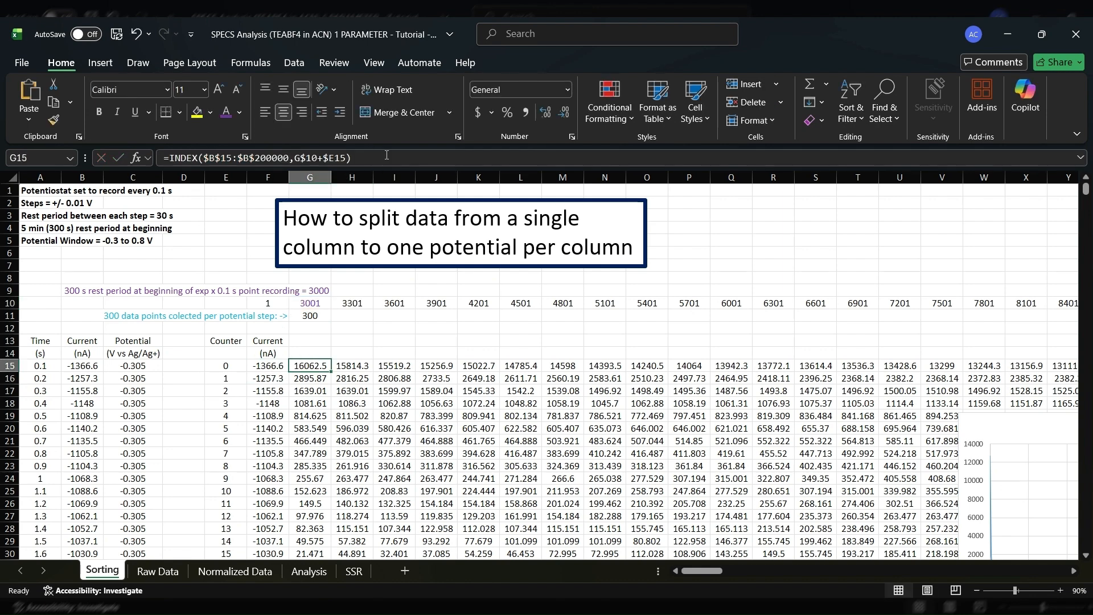
left_click(177, 157)
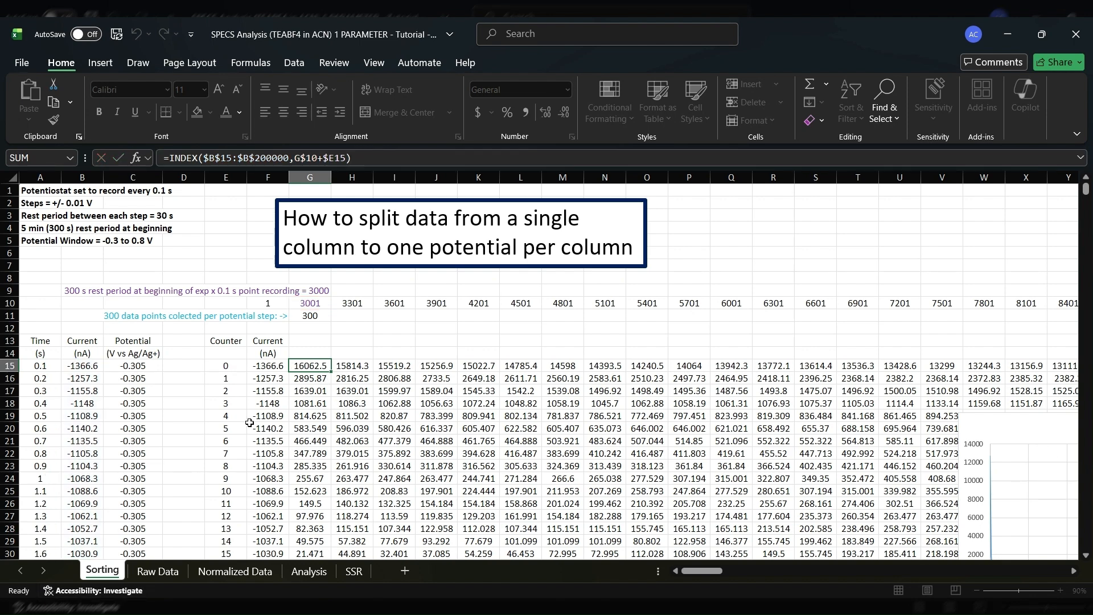
key("ctrl+Return")
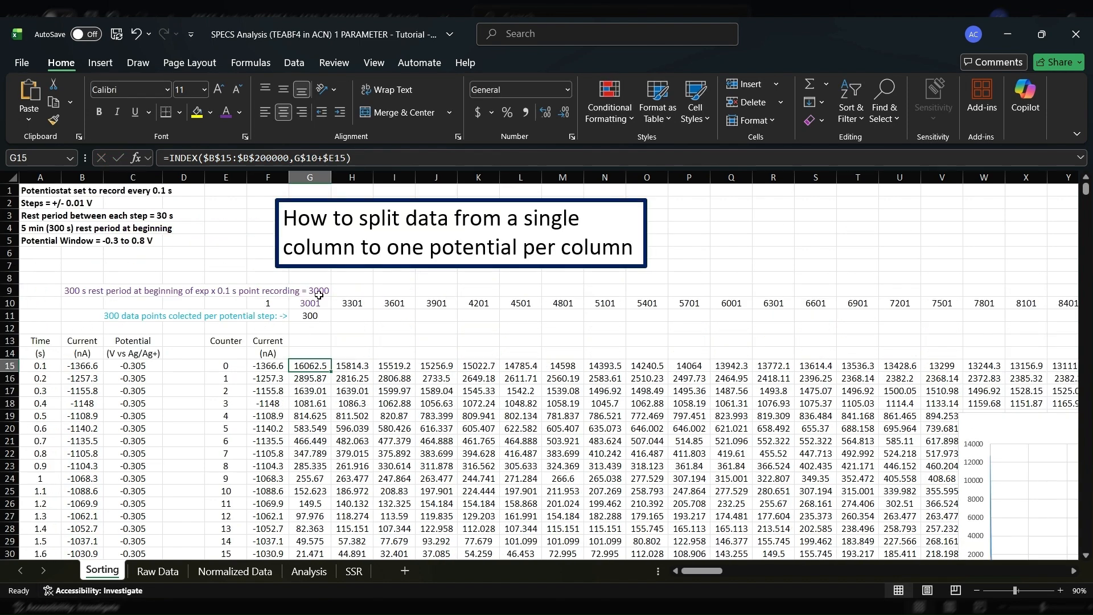
Compare the Sorting sheet with the Raw Data sheet, examining the potentials in row 1 and the current values beneath them
left_click(169, 574)
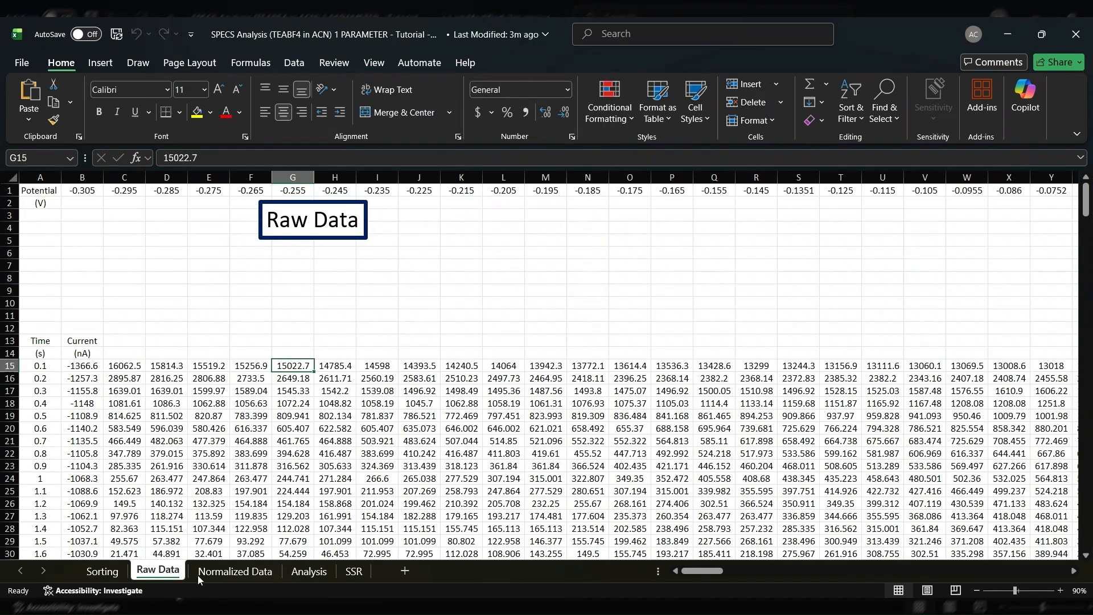
left_click(102, 571)
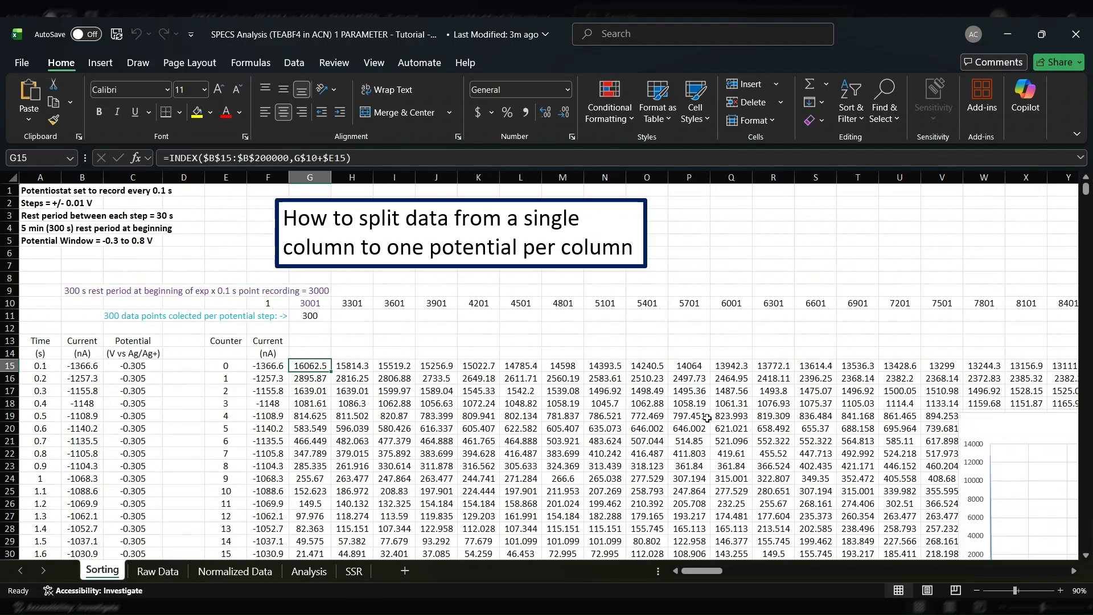
left_click(161, 571)
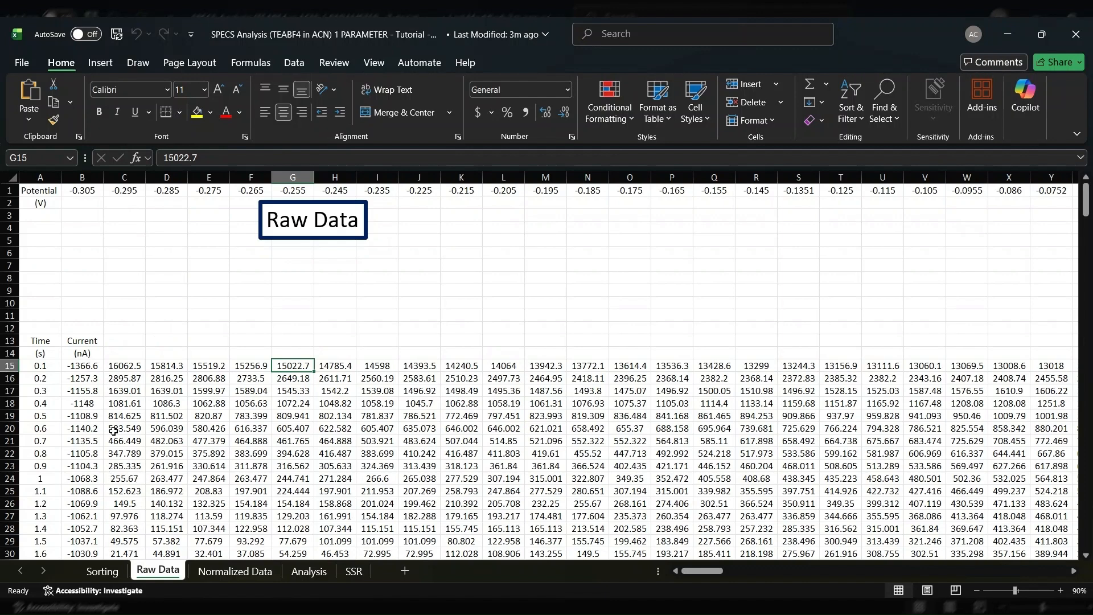
left_click(86, 367)
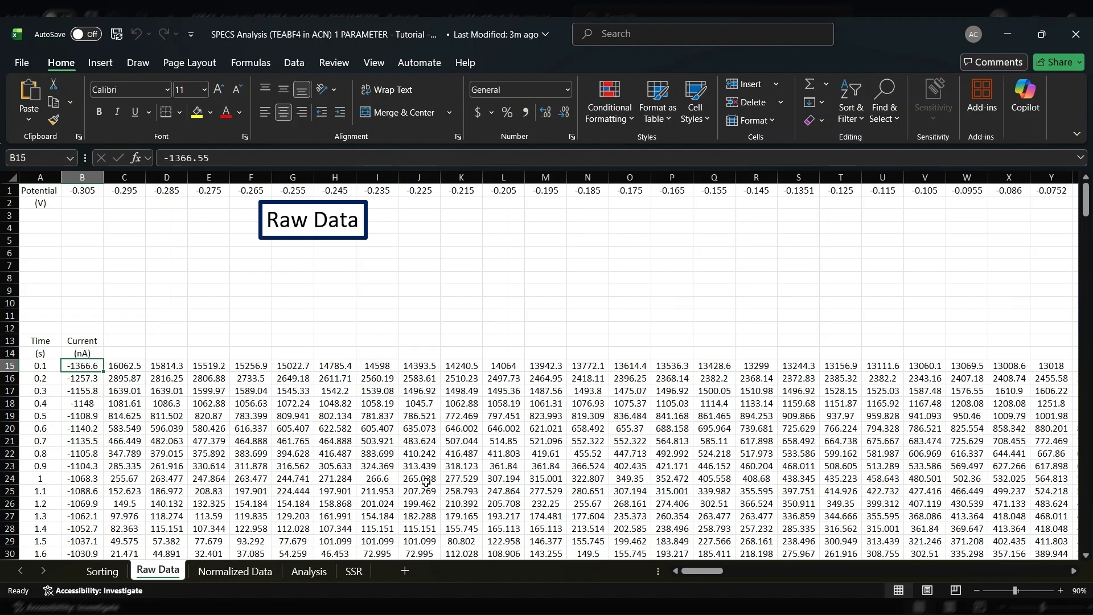
left_click(242, 467)
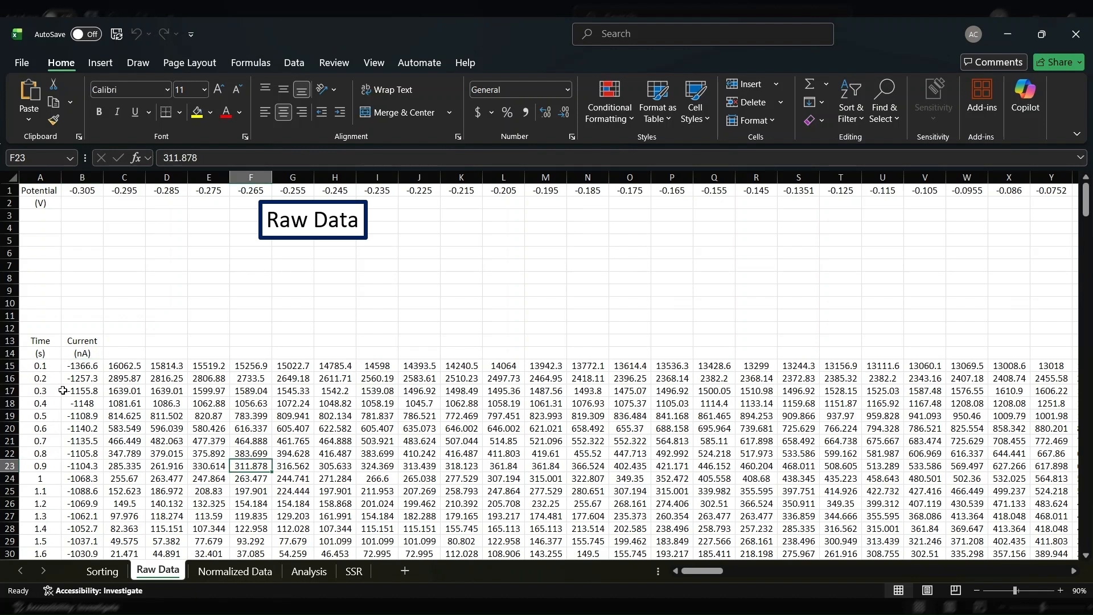
left_click_drag(83, 191, 799, 190)
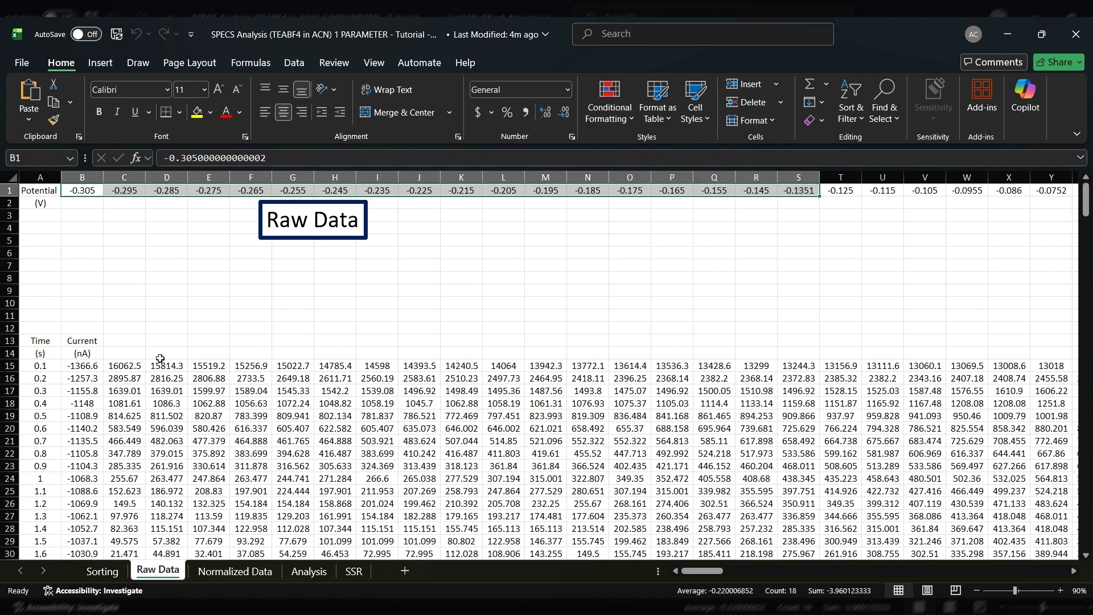
left_click(168, 177)
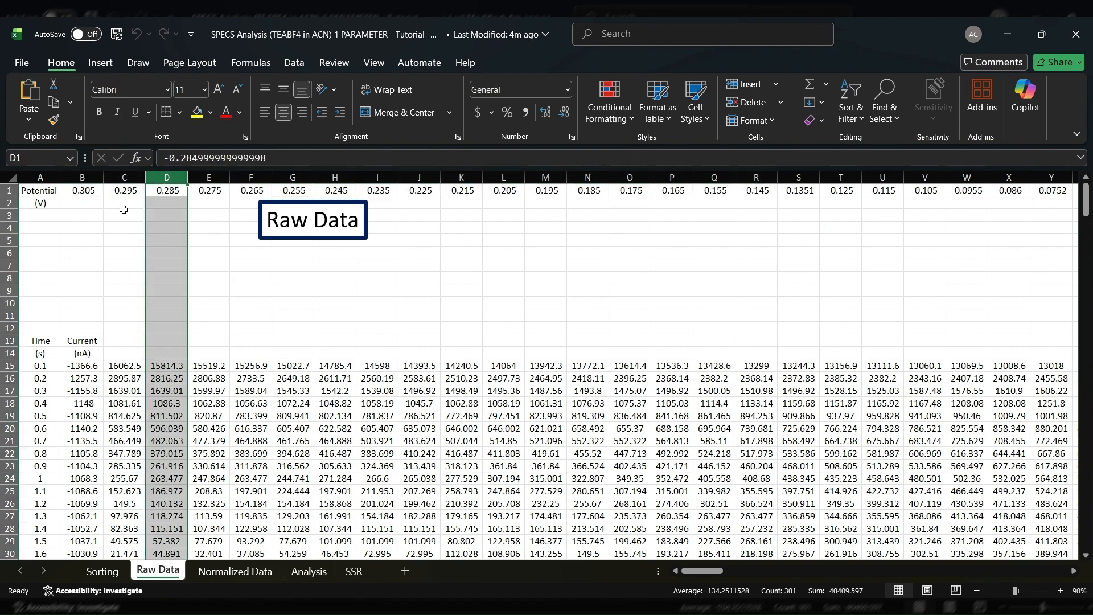
Compare the -0.305 V column on the Raw Data and Normalized Data sheets and inspect the normalised current formula in C15
left_click(238, 572)
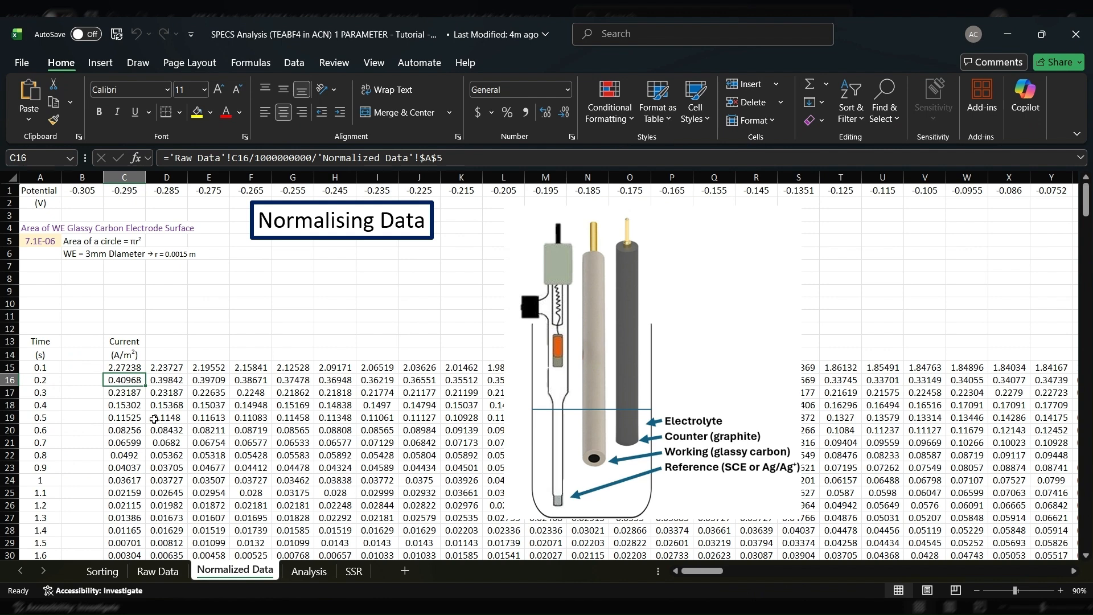
left_click(157, 571)
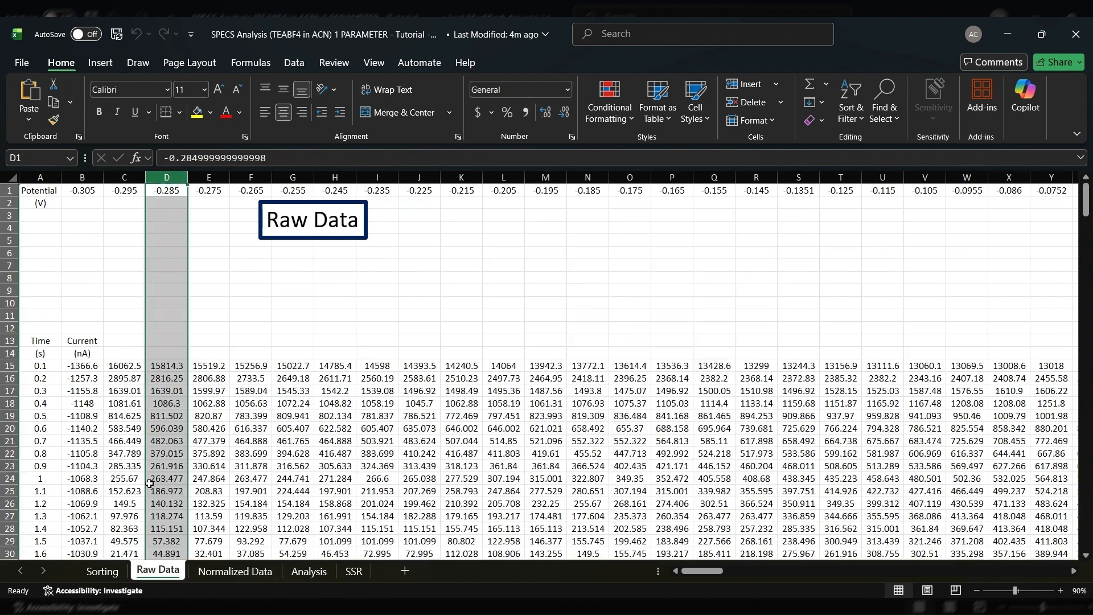
left_click(87, 177)
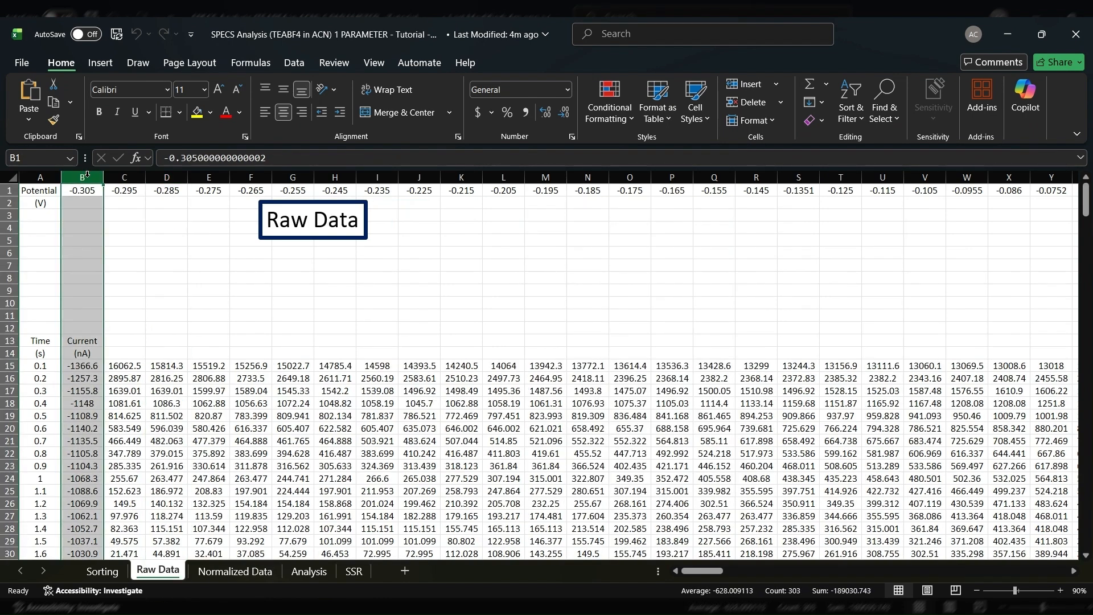
left_click(235, 571)
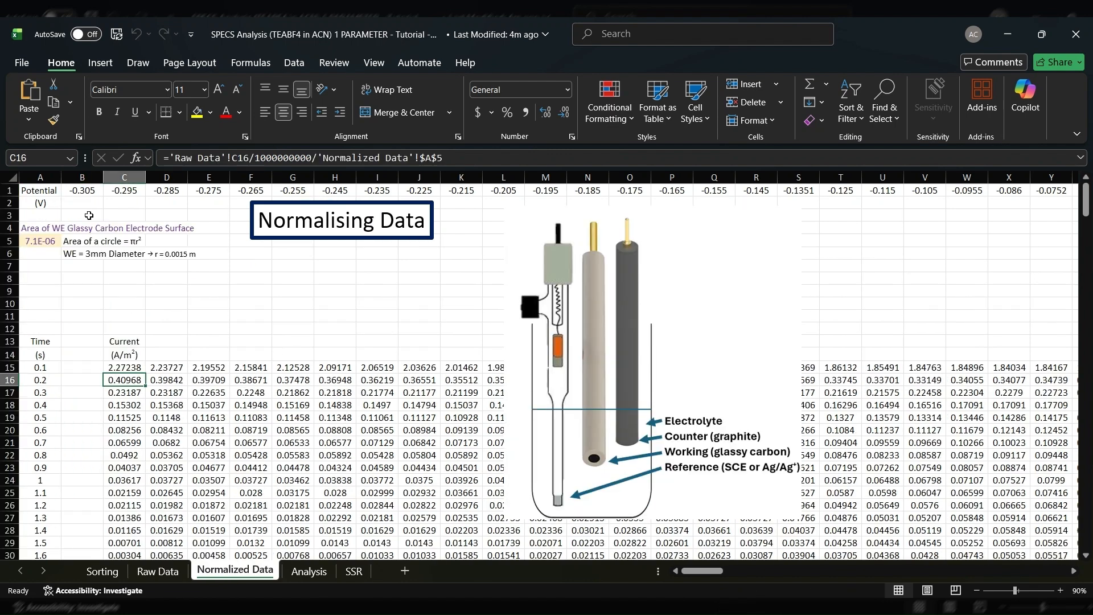
left_click(88, 192)
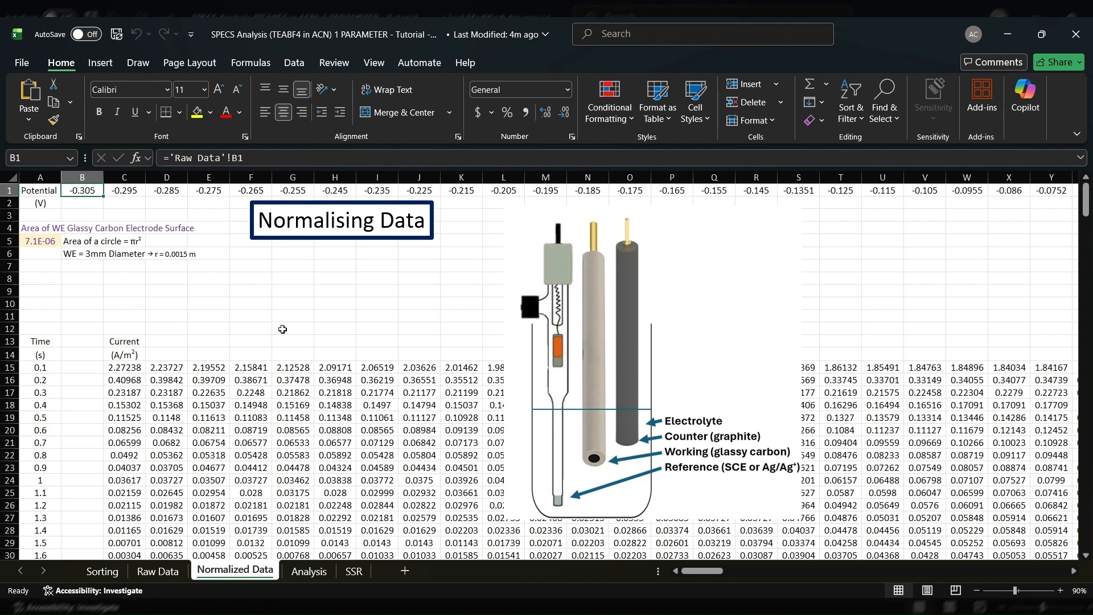
left_click(205, 394)
left_click(136, 367)
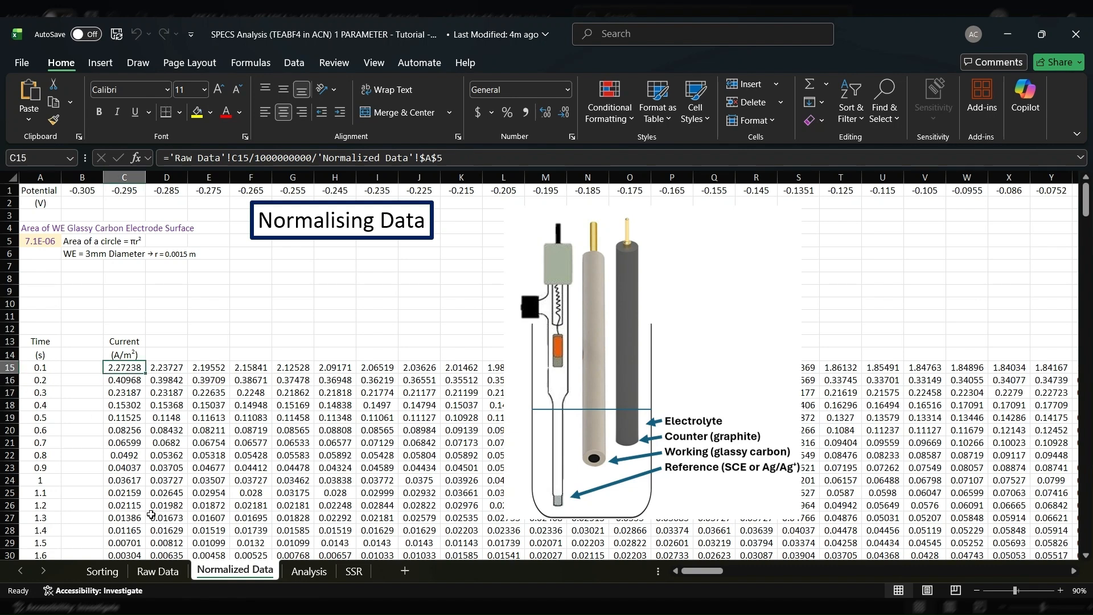
left_click(91, 389)
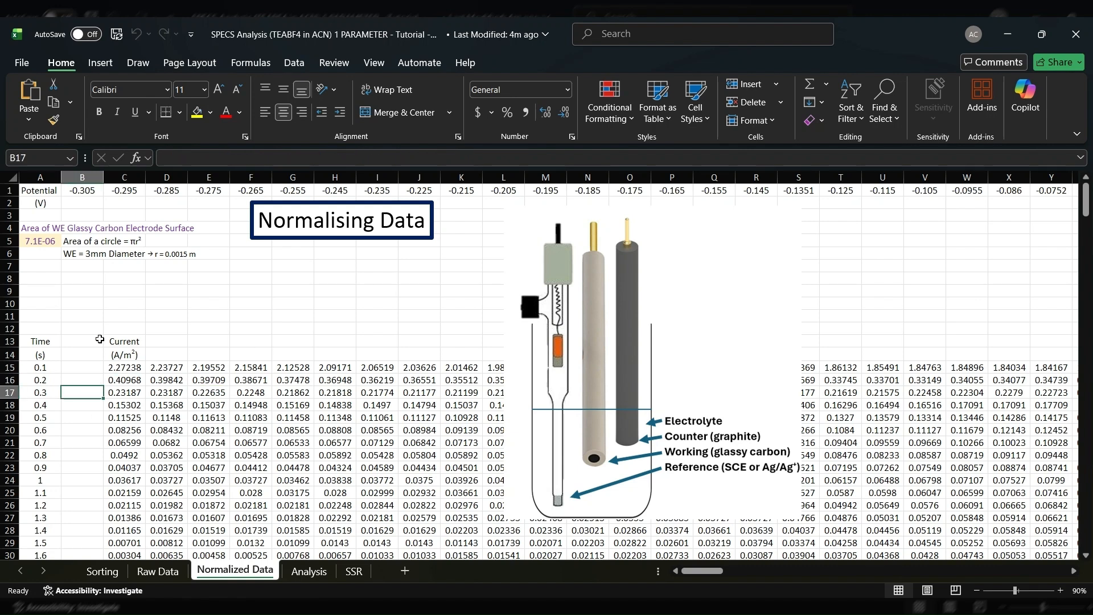
Review the working electrode's circle-area and diameter notes in B5 and B6, and inspect the area formula in A5
left_click(69, 284)
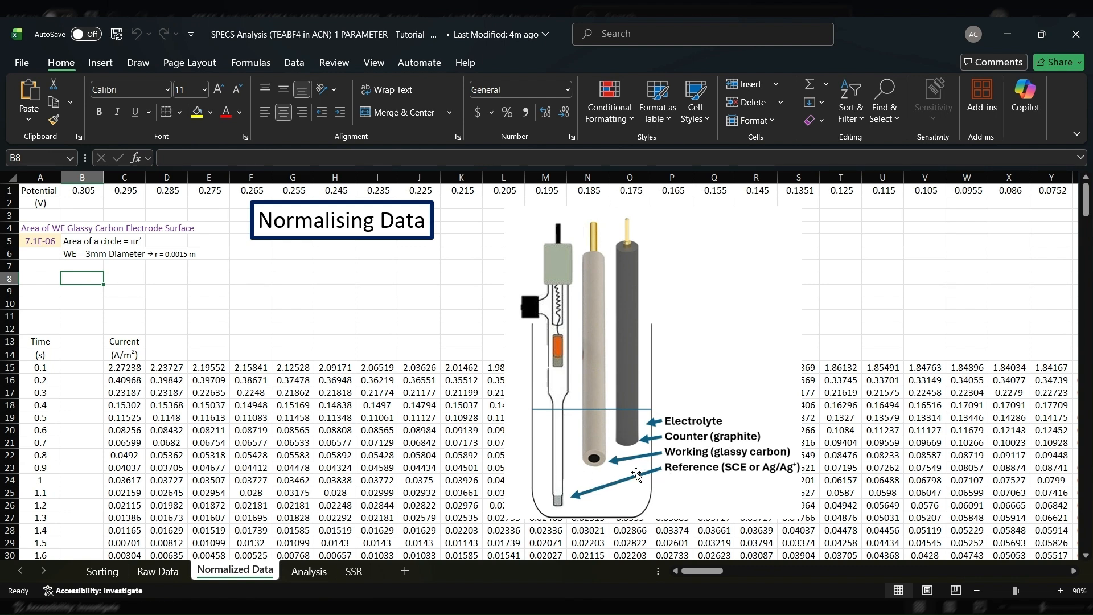
left_click(83, 255)
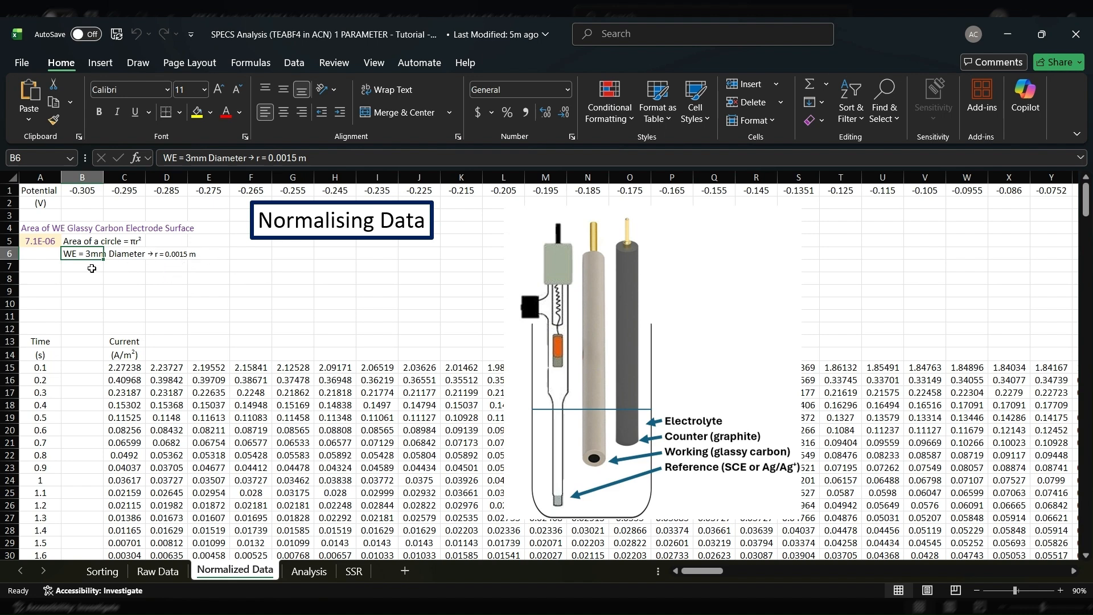
key("Up")
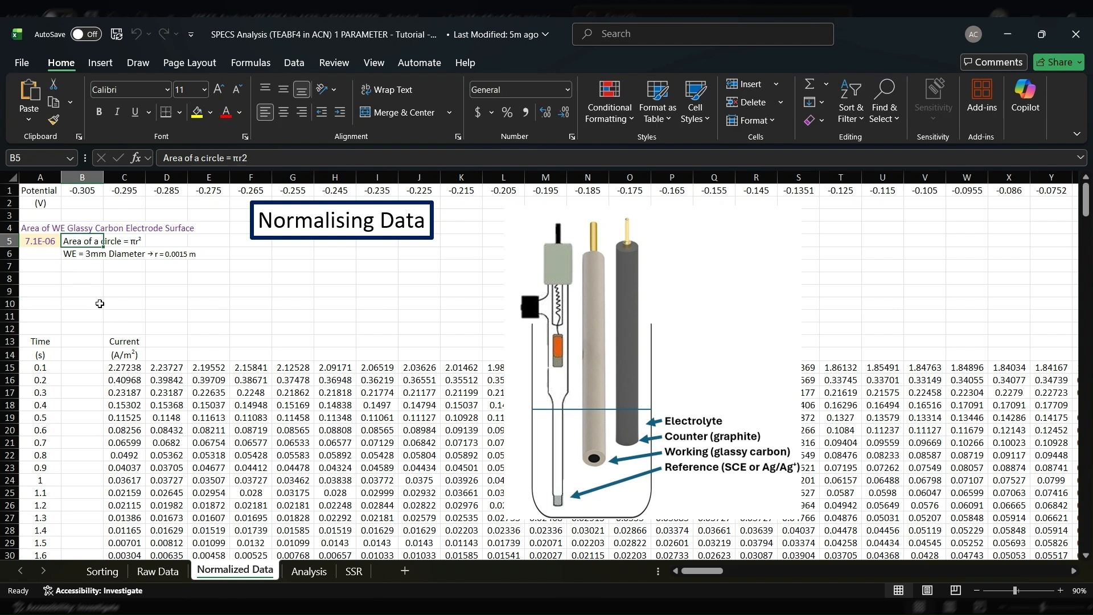
left_click(48, 249)
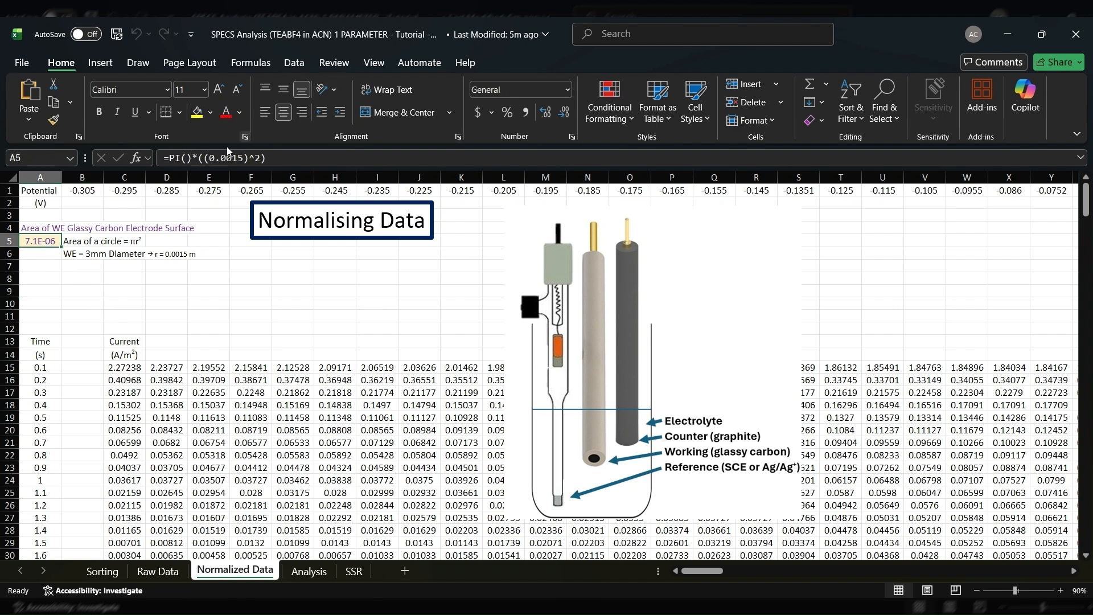
left_click_drag(293, 164, 169, 159)
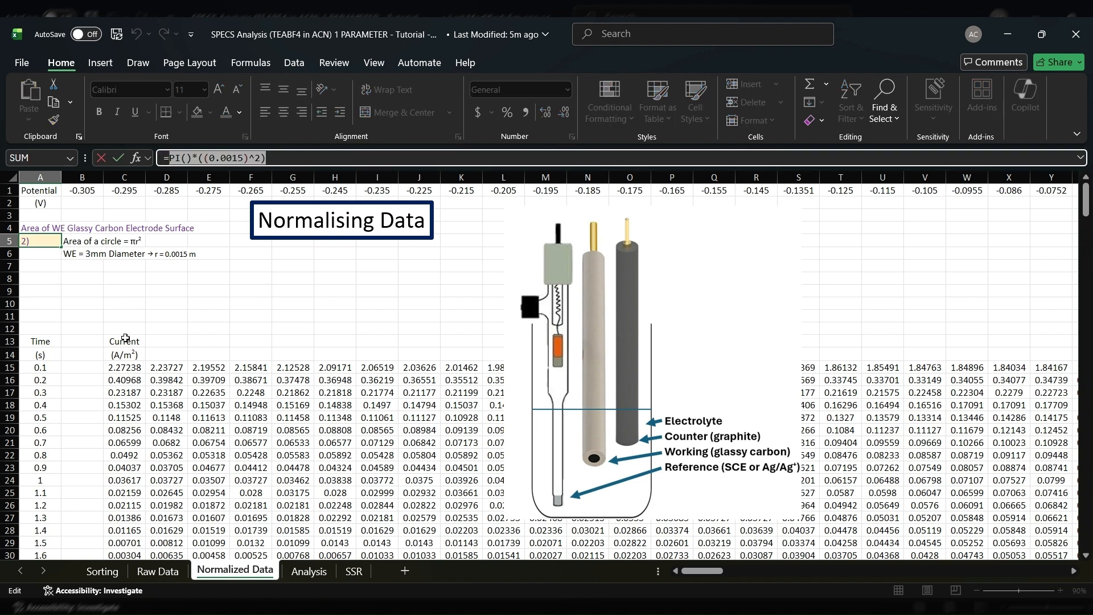
key("Escape")
left_click(125, 367)
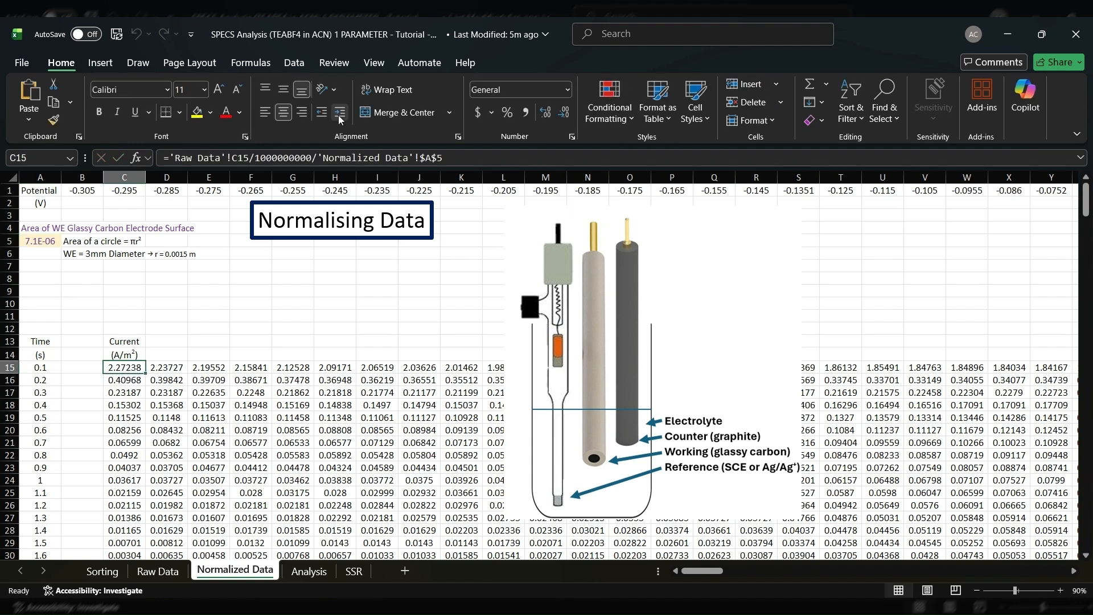
left_click(300, 156)
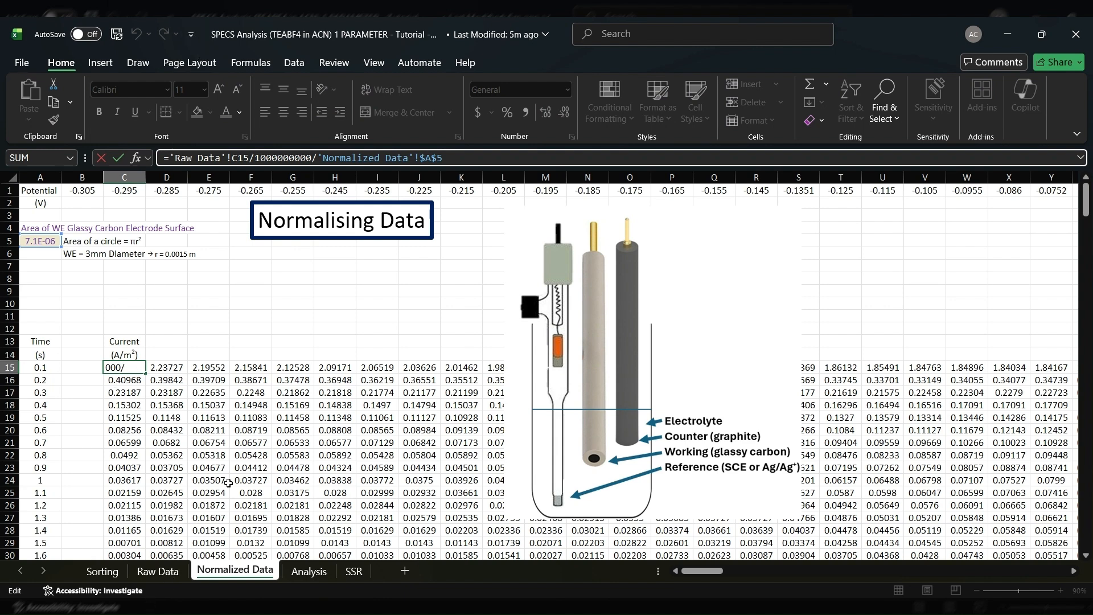
key("Return")
left_click(157, 572)
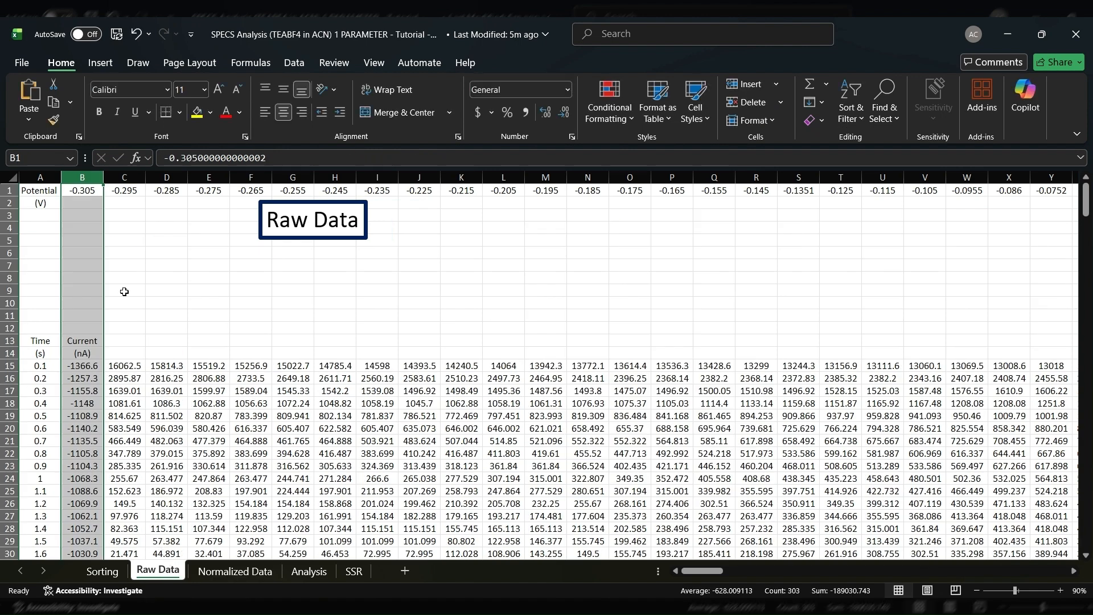
left_click(118, 367)
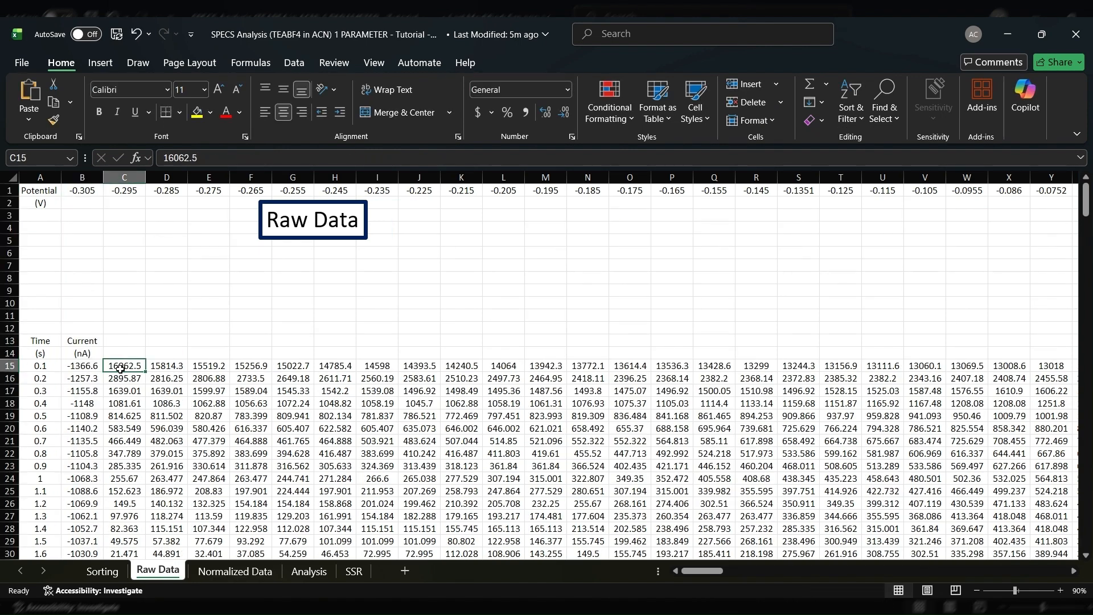
left_click(238, 572)
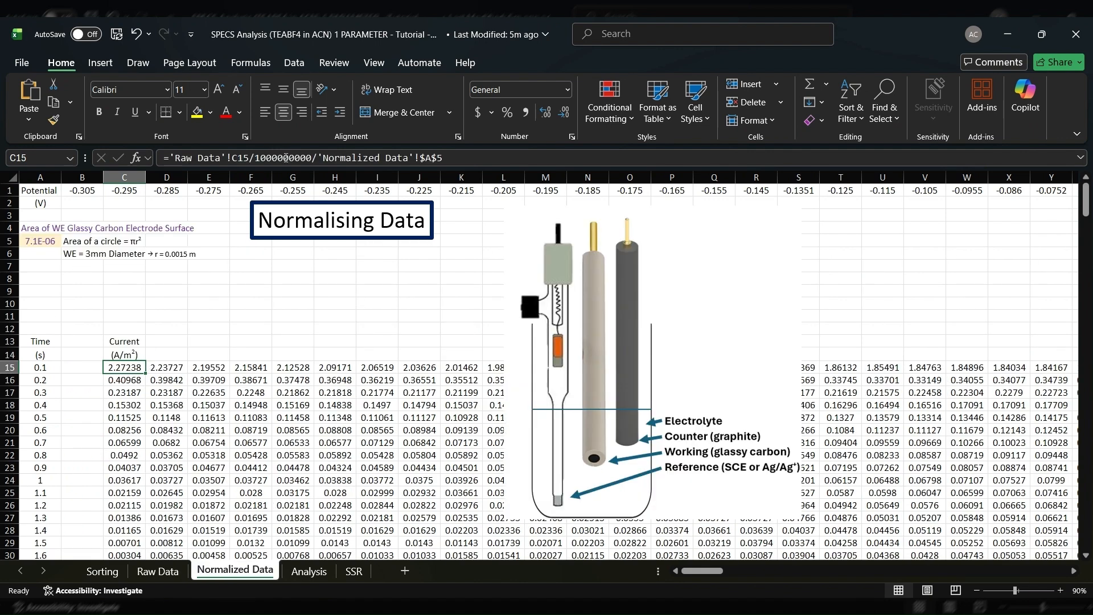
left_click_drag(260, 157, 312, 157)
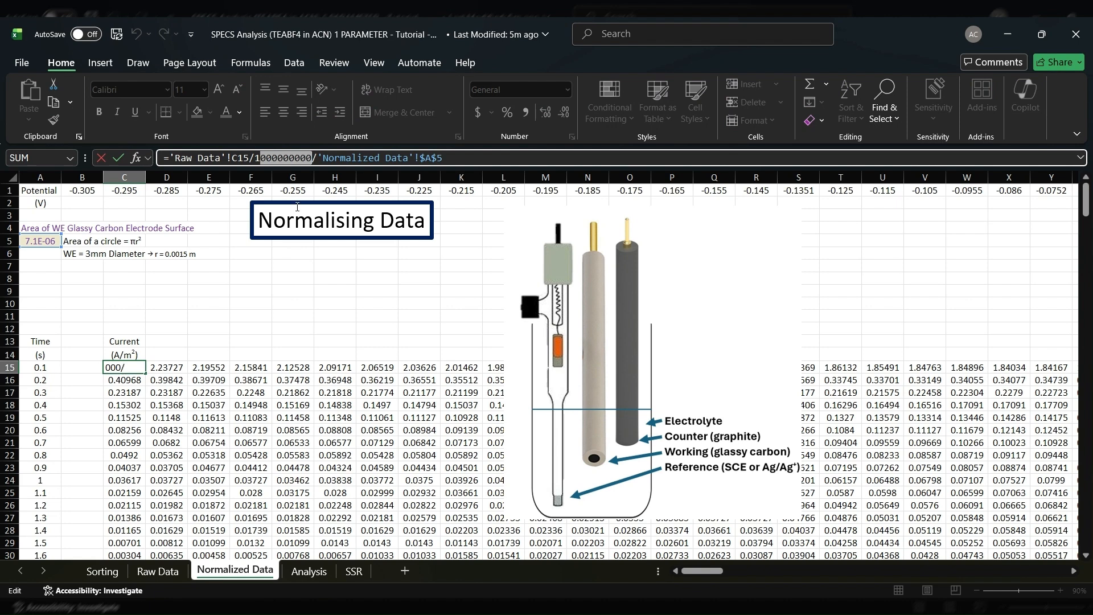
left_click(392, 158)
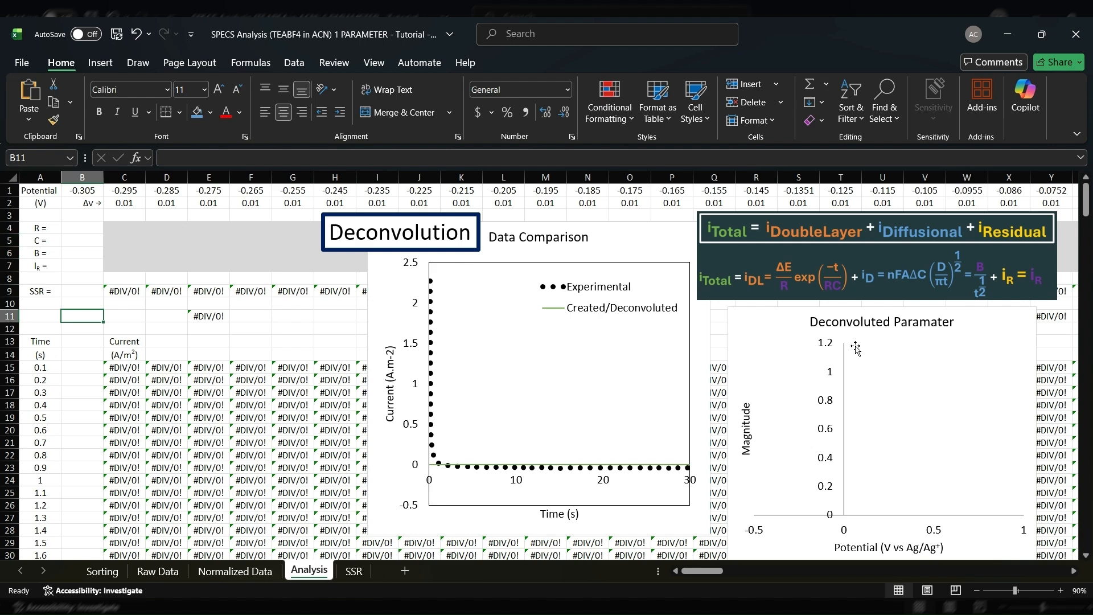
Examine the total current equation on the Analysis sheet, the R, C, B and IR parameter cells, and the SSR formula in C9
left_click(927, 252)
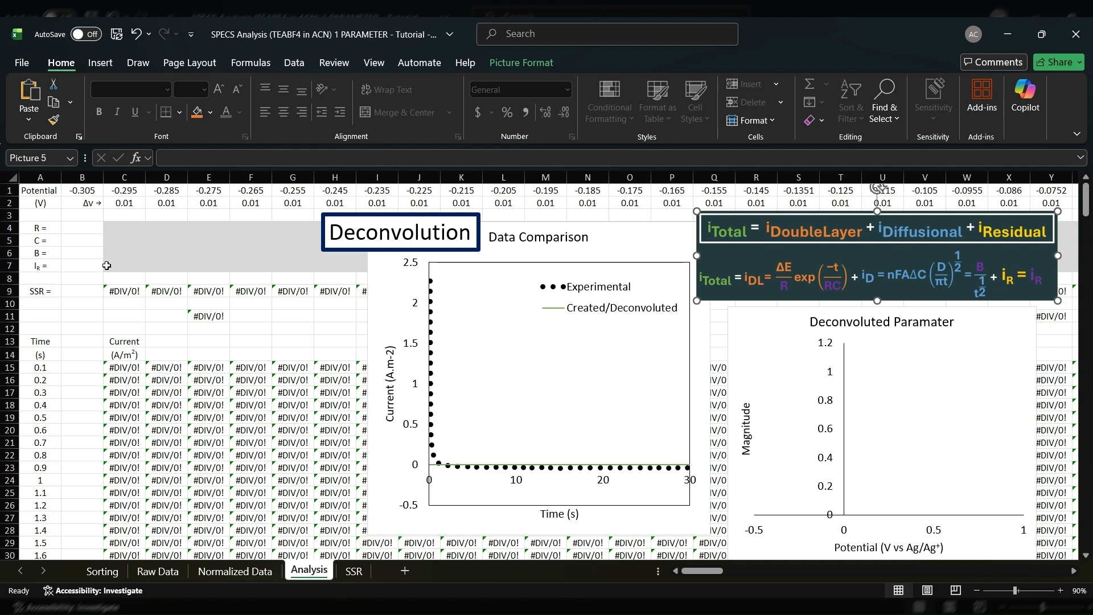
left_click_drag(126, 227, 348, 266)
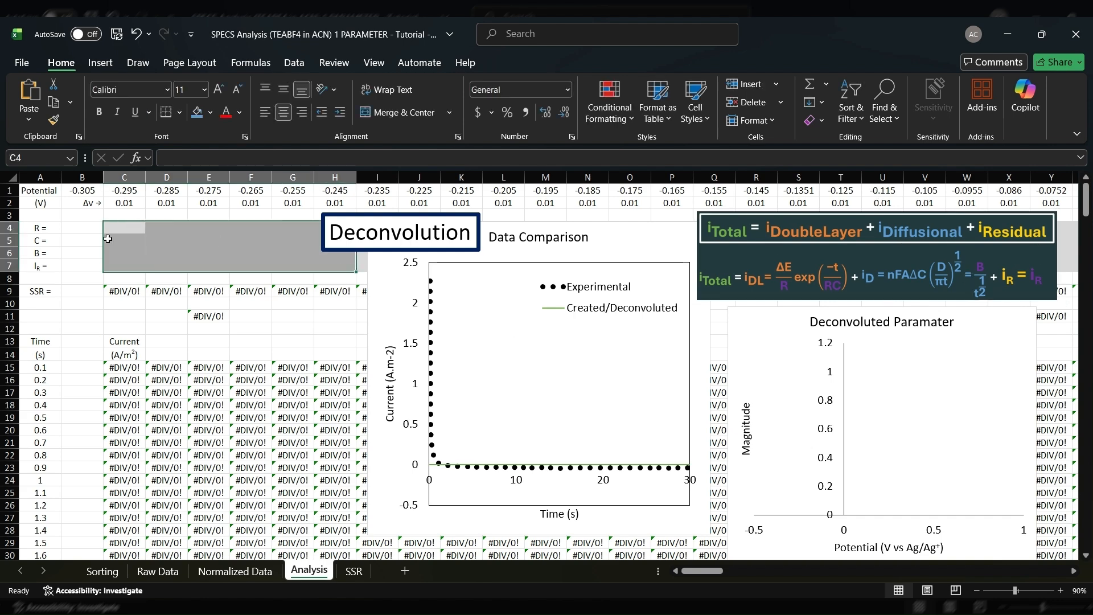
left_click(129, 316)
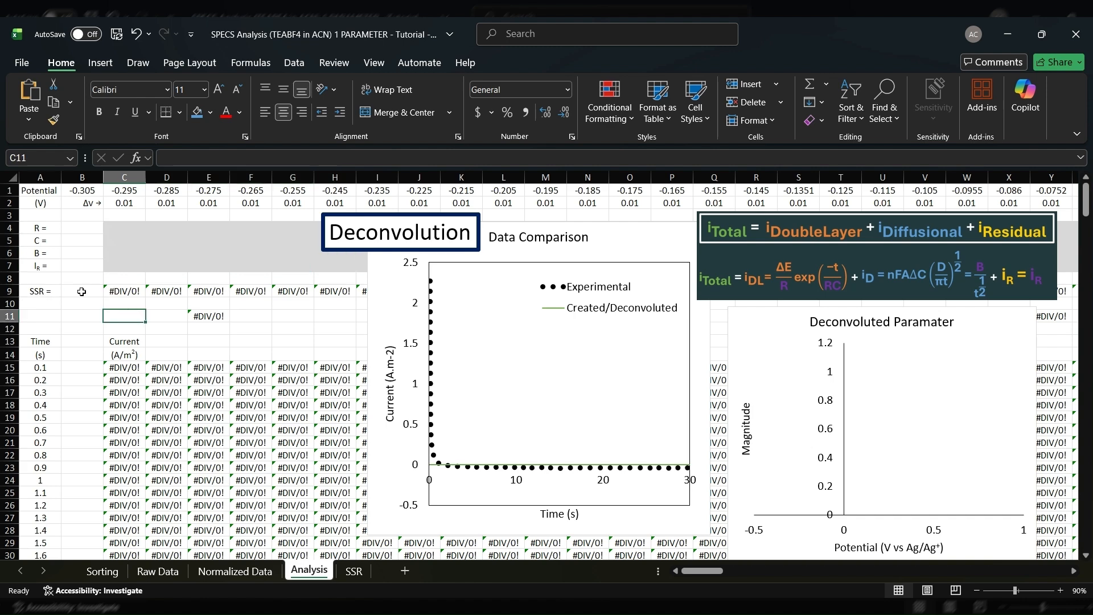
left_click(142, 299)
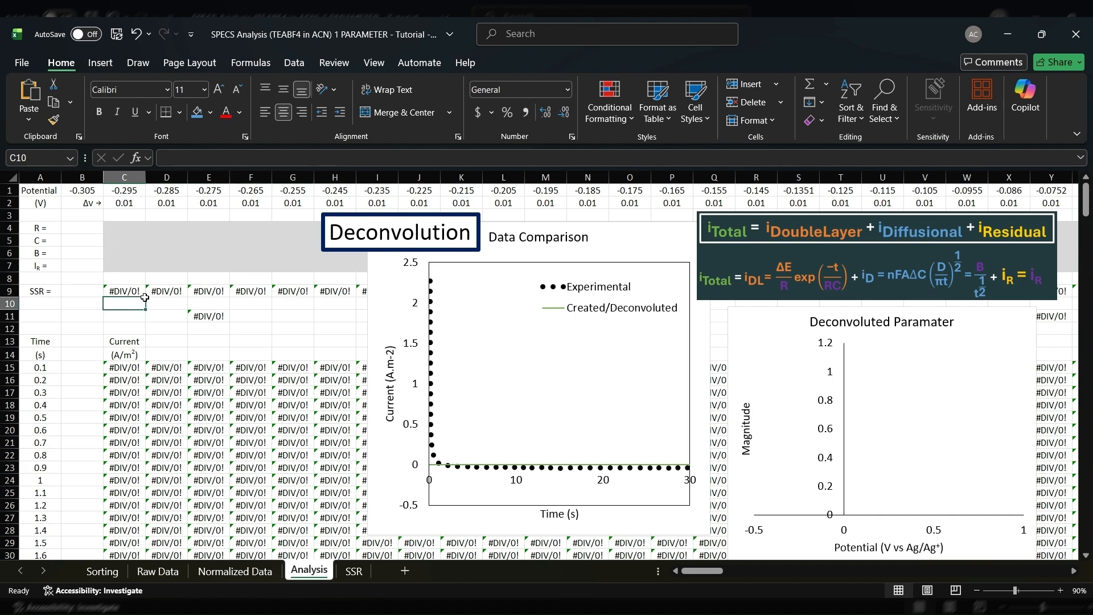
left_click(127, 292)
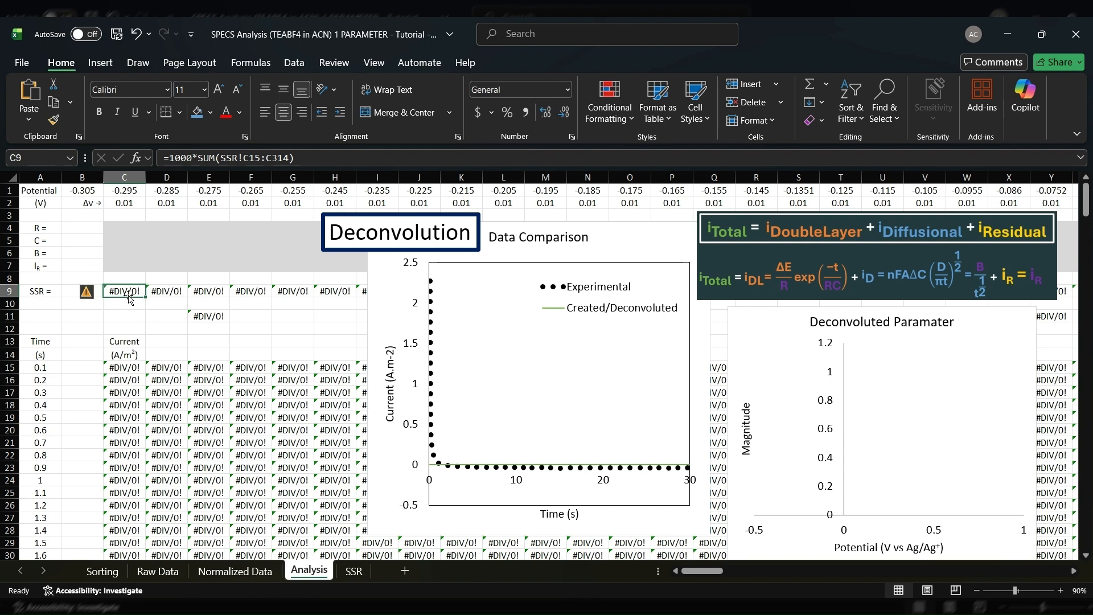
Trace the squared-residual formula in C15 of the SSR sheet to the matching cells on the Normalized Data and Analysis sheets
left_click(353, 571)
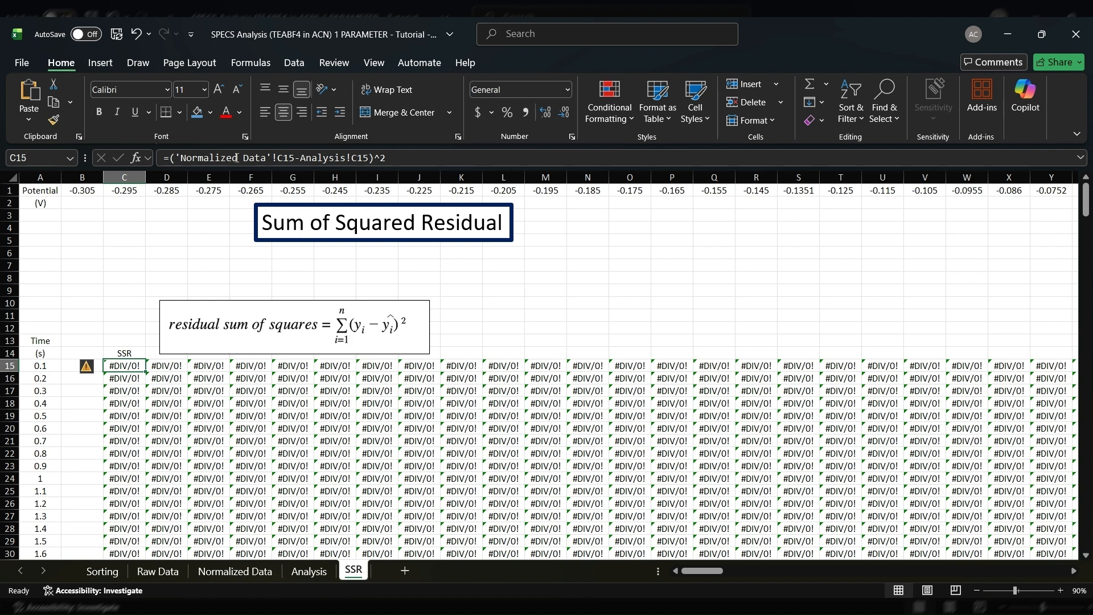
left_click(252, 572)
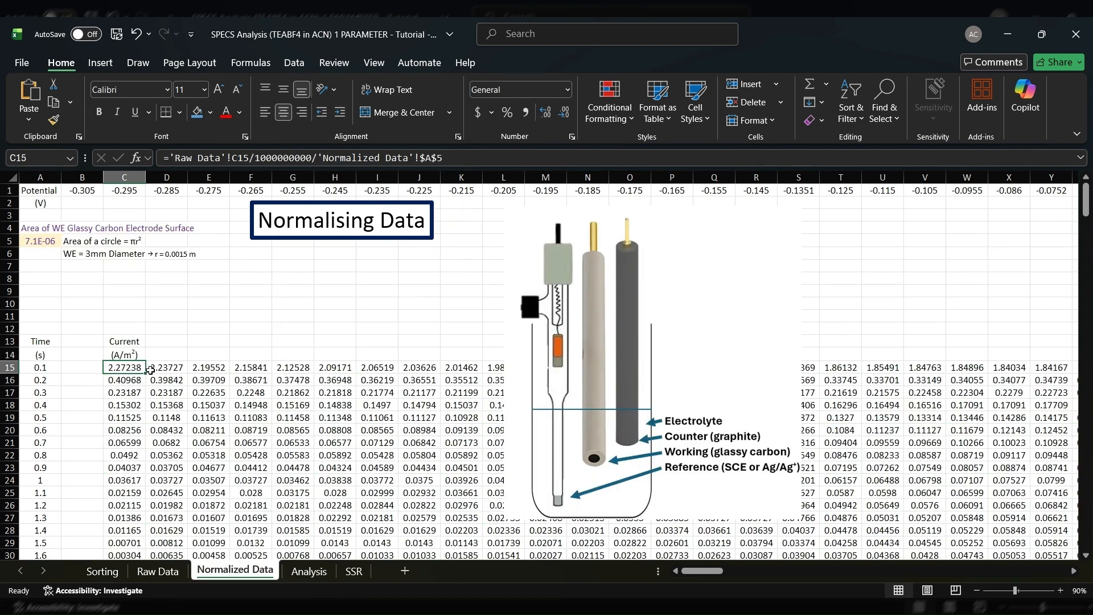
left_click(353, 573)
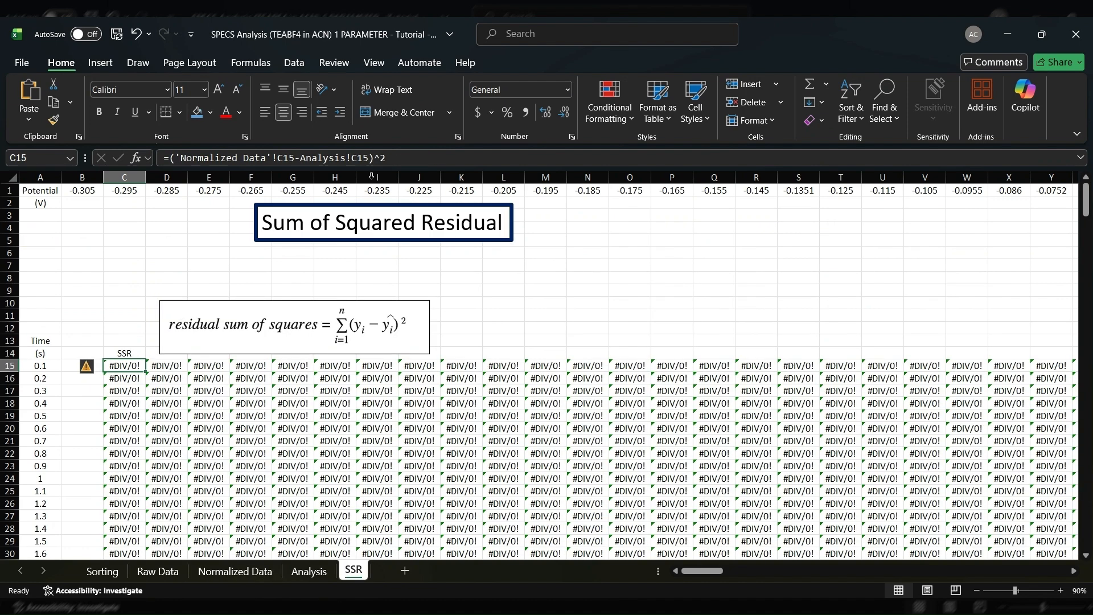
left_click(310, 572)
left_click(125, 369)
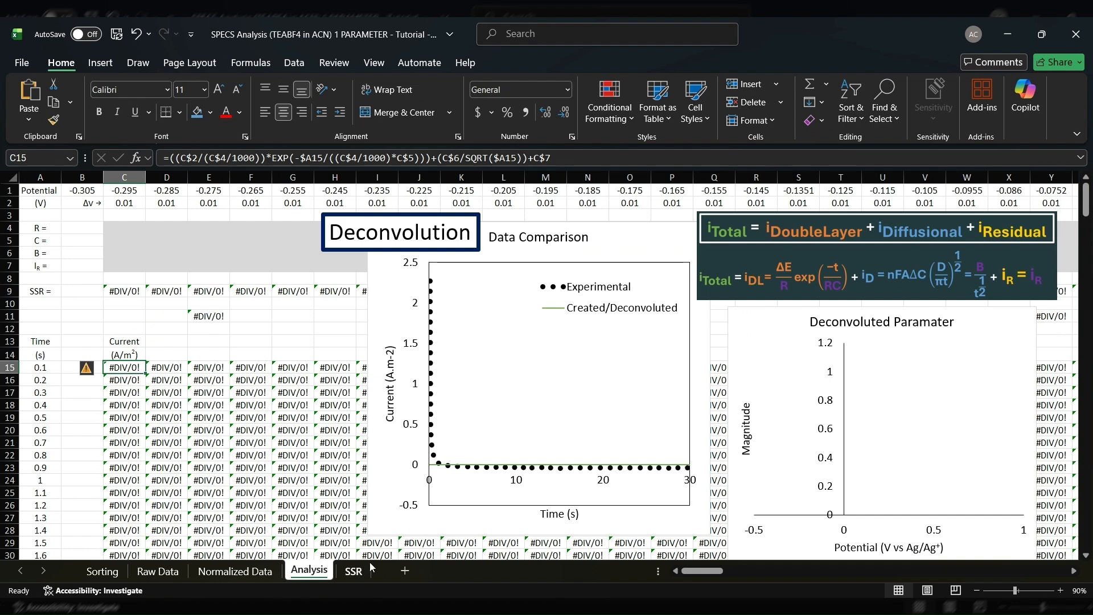
left_click(353, 571)
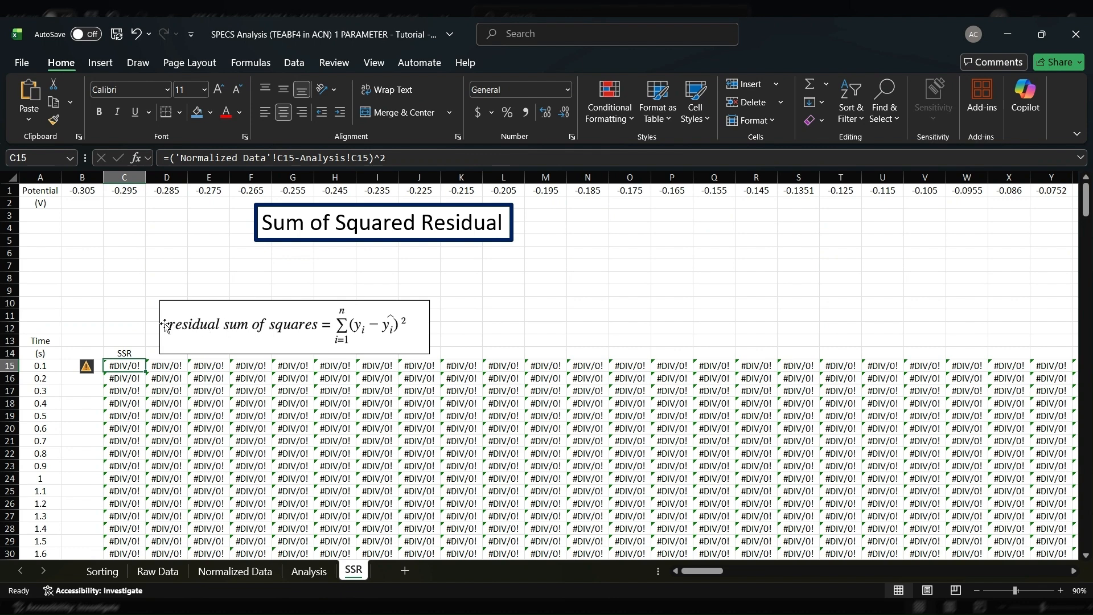
Compare the SSR total formula in C9 of the Analysis sheet with the column C residuals it sums on the SSR sheet
left_click(310, 571)
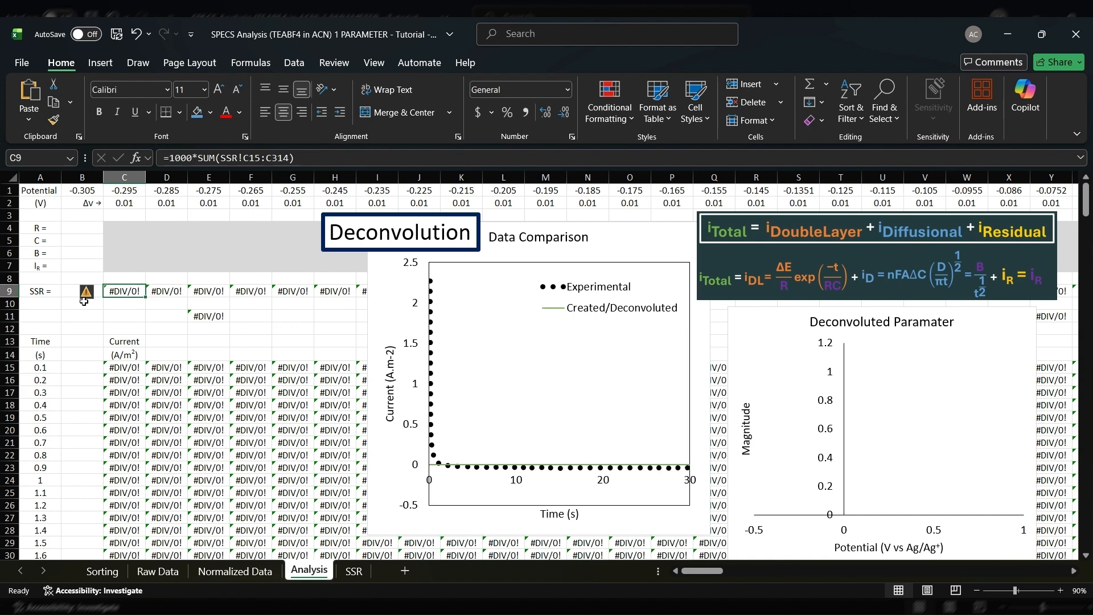
left_click(353, 571)
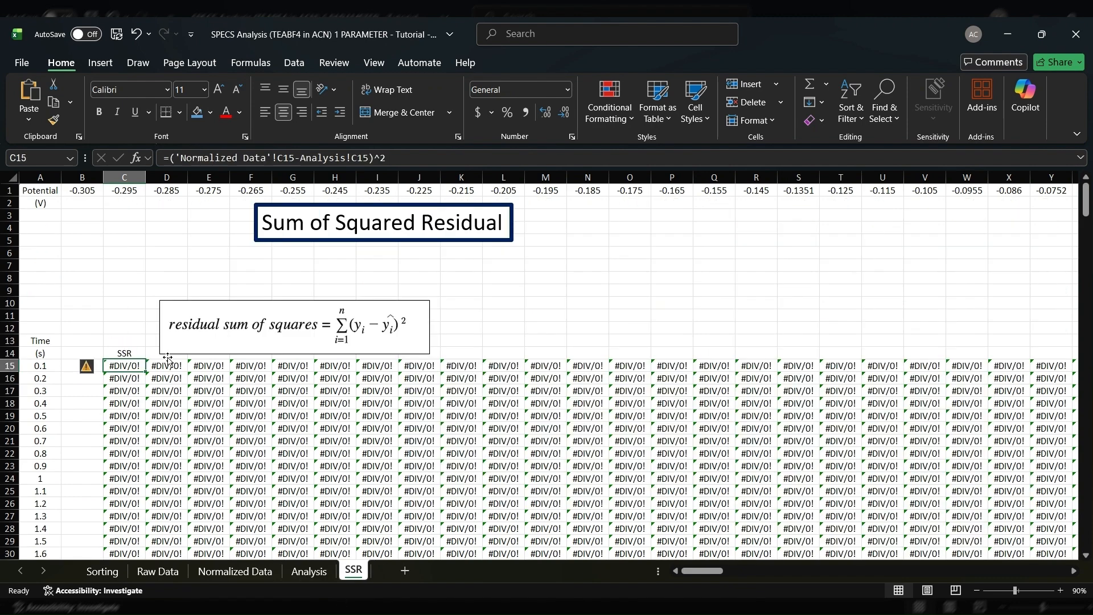
left_click(126, 177)
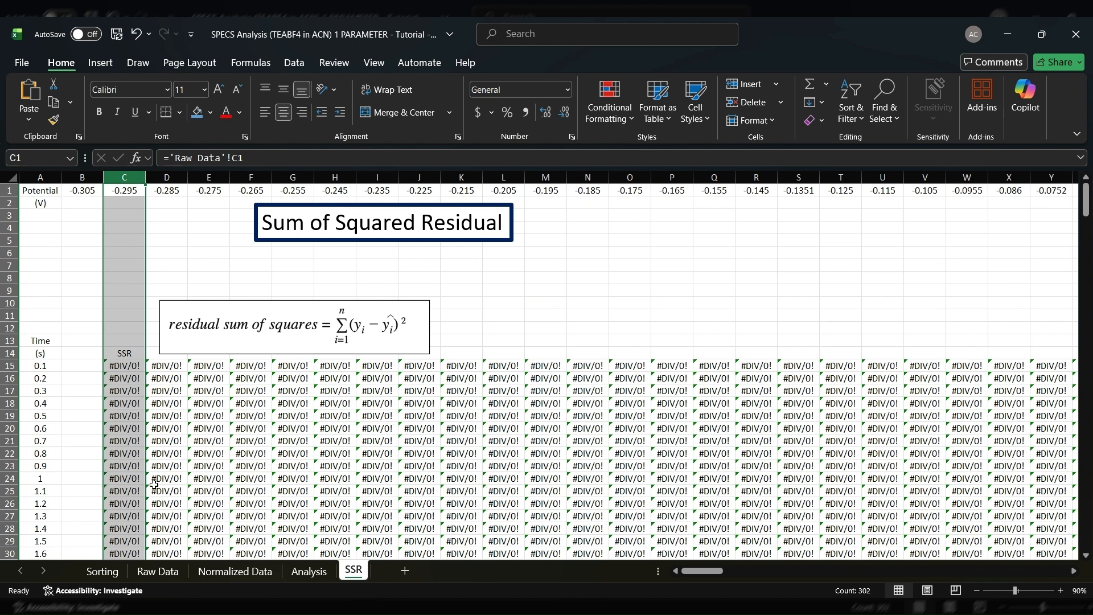
left_click(309, 572)
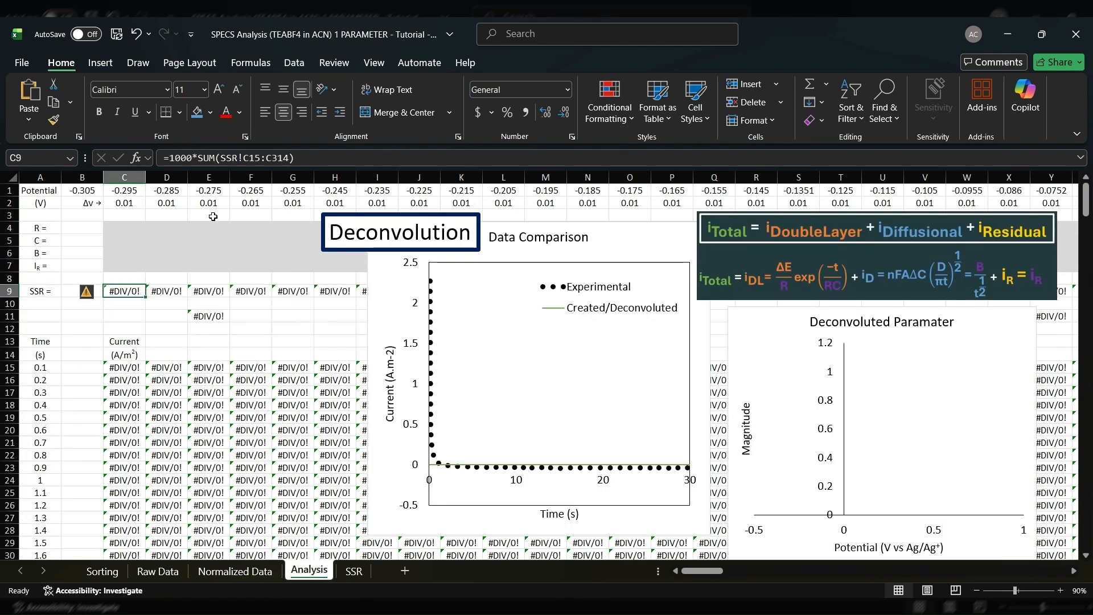
left_click(132, 300)
left_click(125, 288)
Inspect the deconvolution formula in C15, D15 and D16, including its double-layer, diffusional and residual current terms
left_click(134, 366)
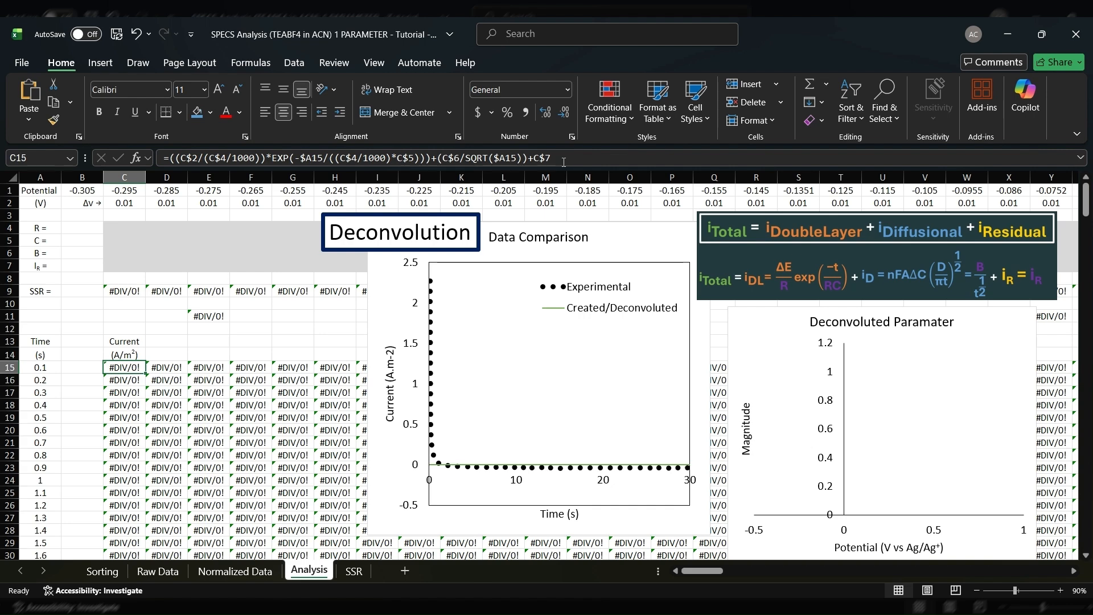
left_click_drag(563, 162, 529, 160)
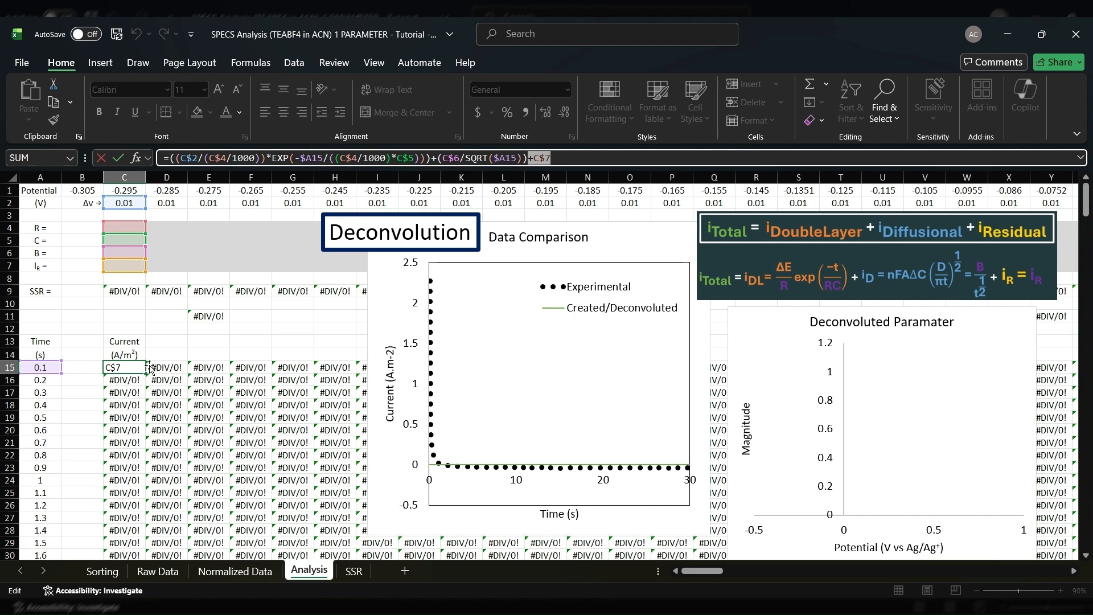
key("Tab")
key("F2")
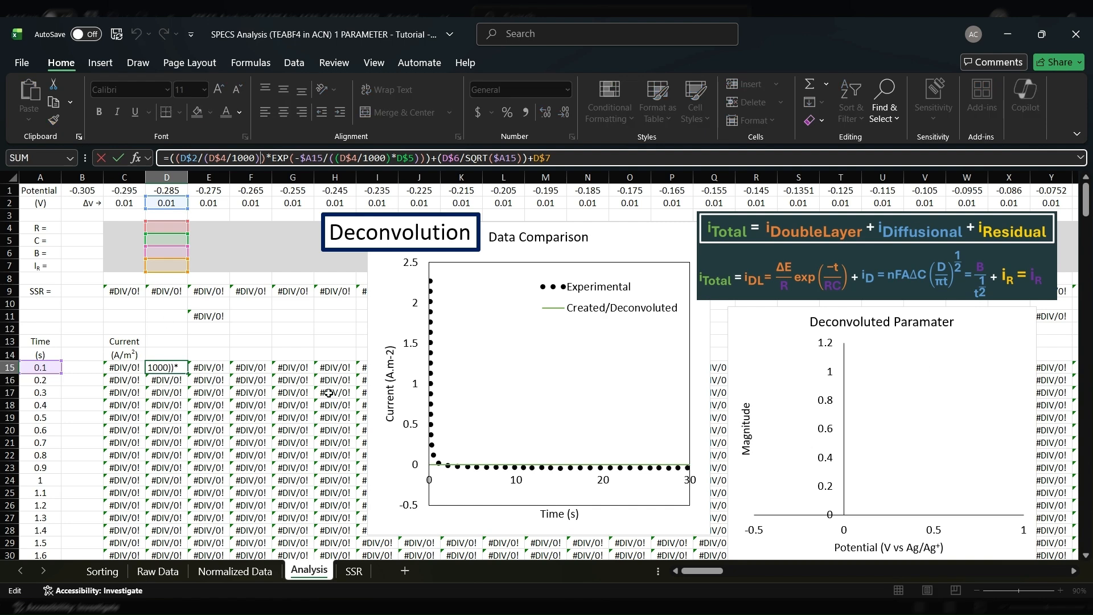
key("Return")
left_click(263, 160)
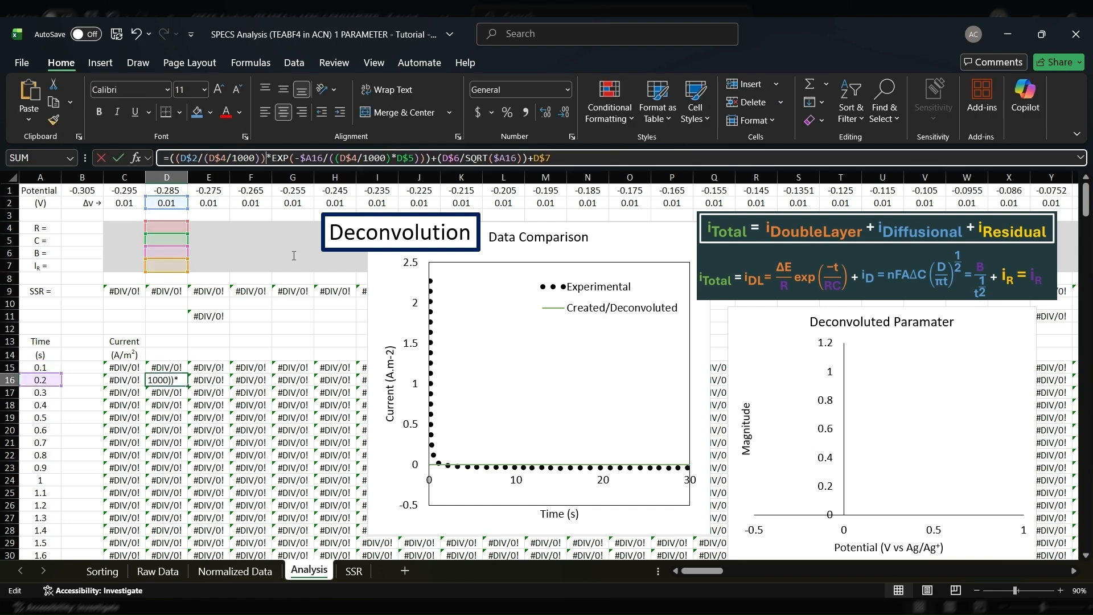
key("Escape")
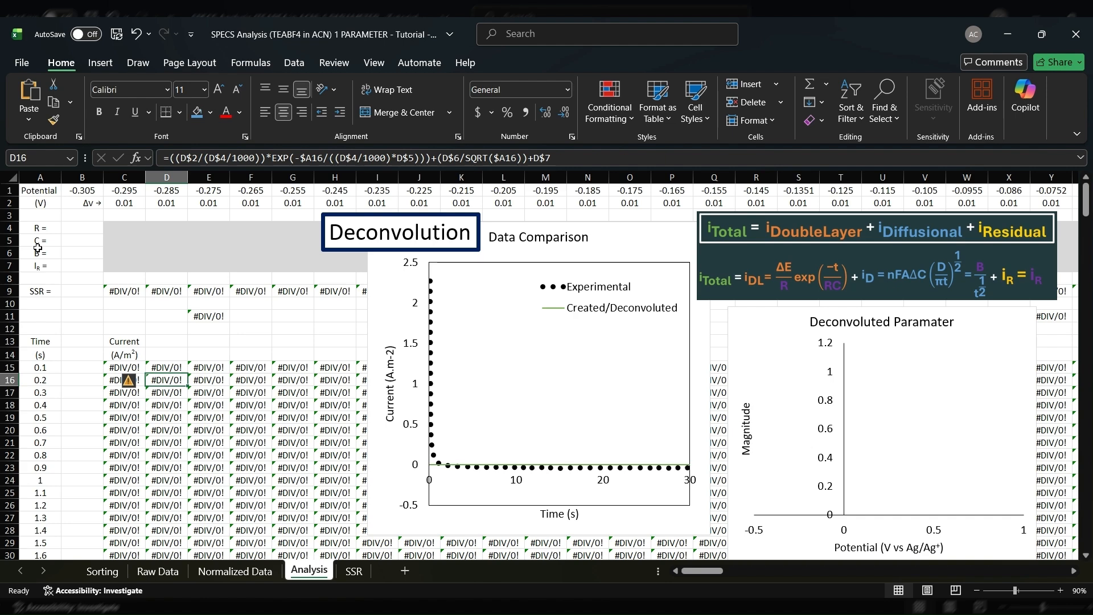
Review the resistance parameter cells C4 and D4 for the -0.295 V and -0.285 V columns
left_click(244, 340)
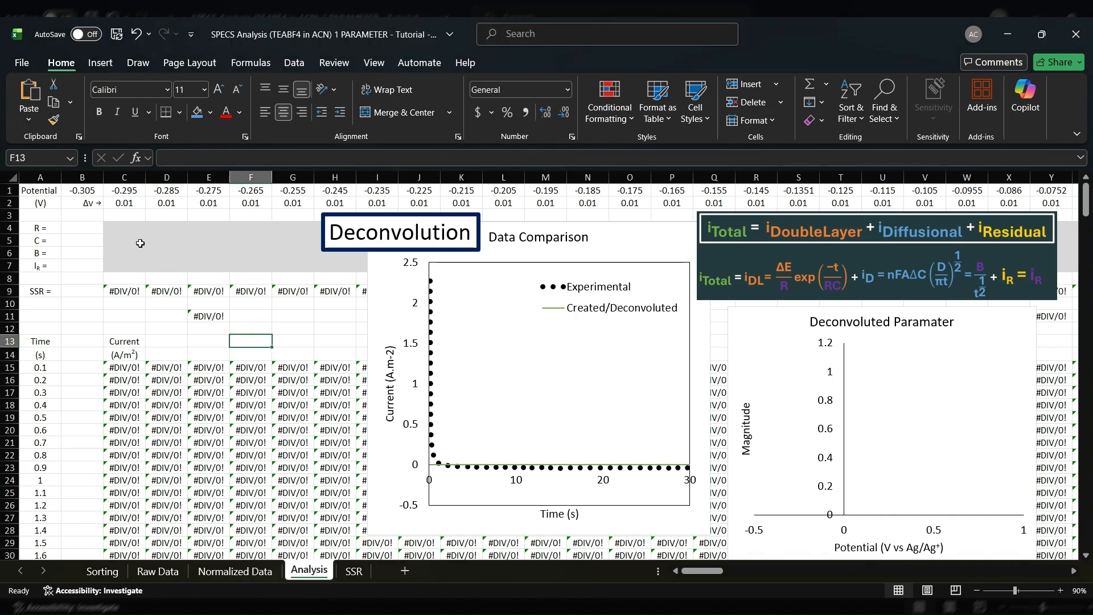
left_click(134, 227)
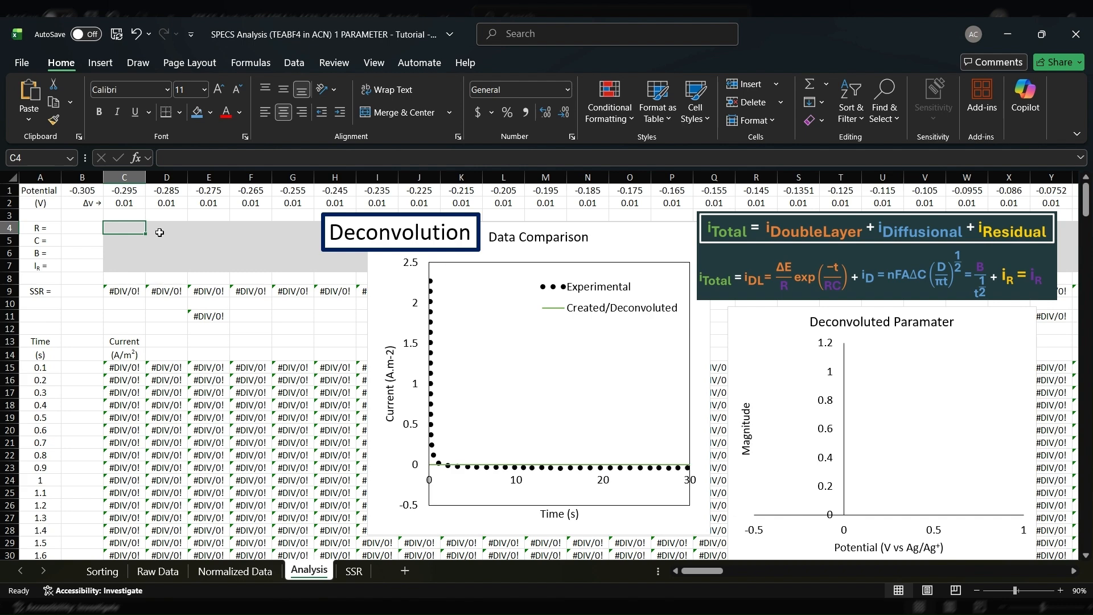
left_click(158, 233)
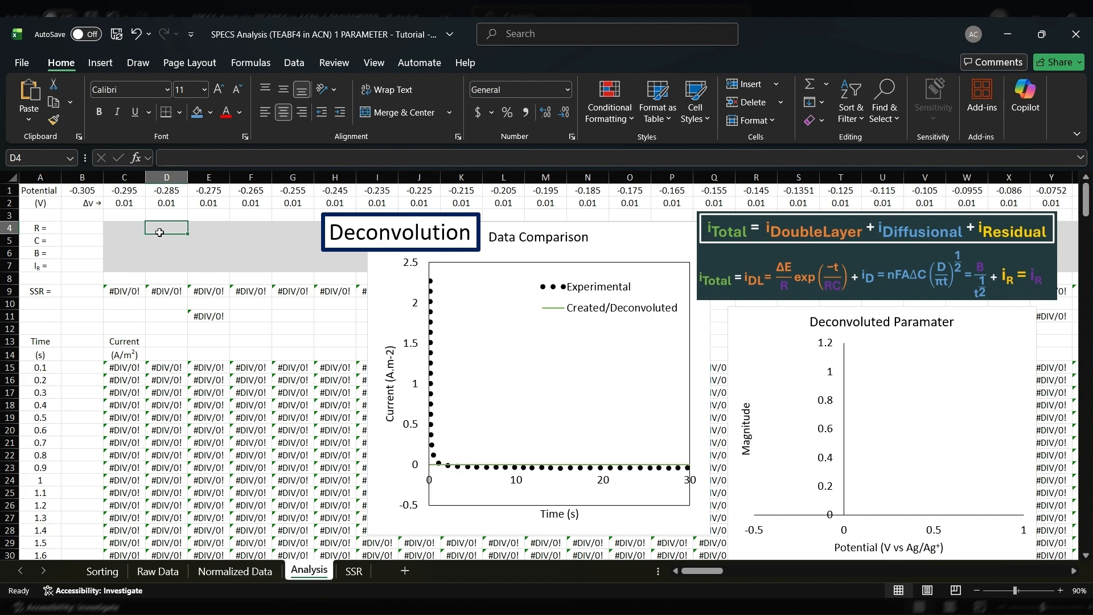
left_click(121, 232)
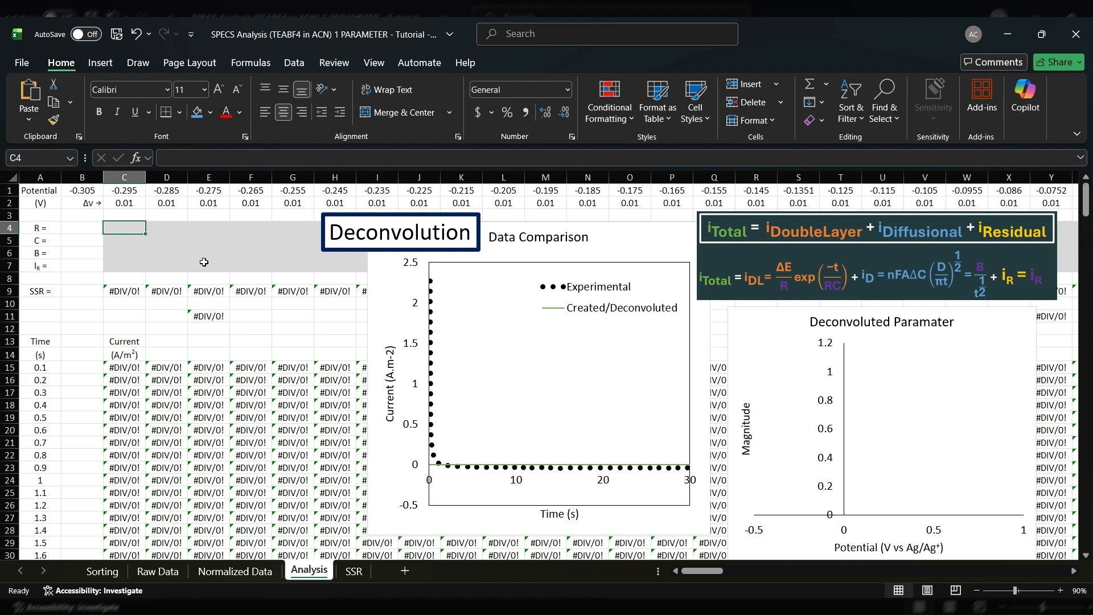
Enter starting parameters for the -0.295 V column in C4:C7: R = 1, C = 20, B = 0.1 and residual current = -0.01
type("1")
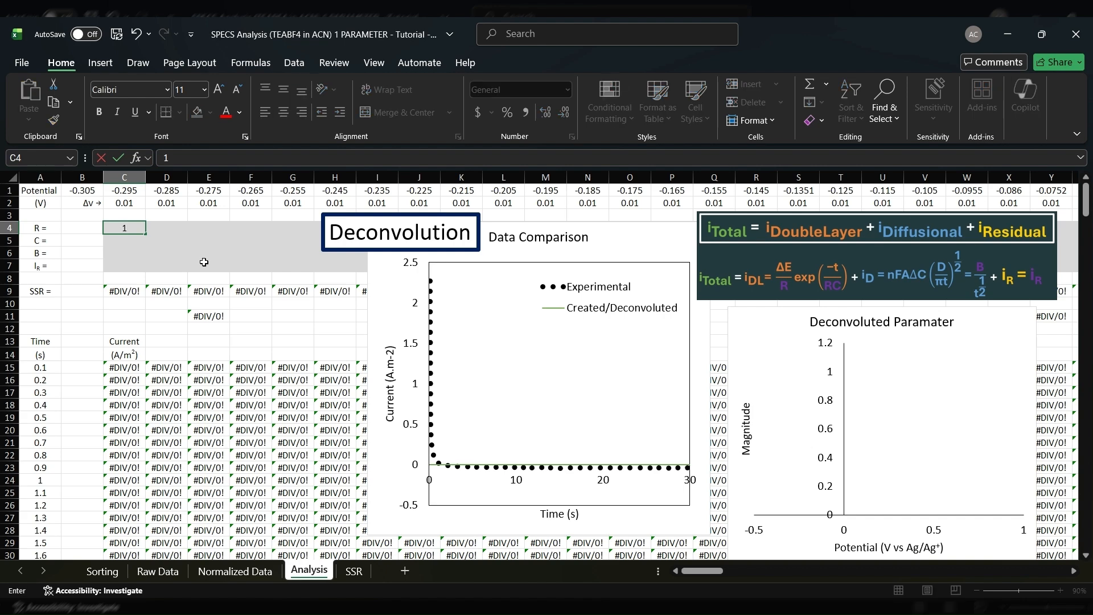
key("Return")
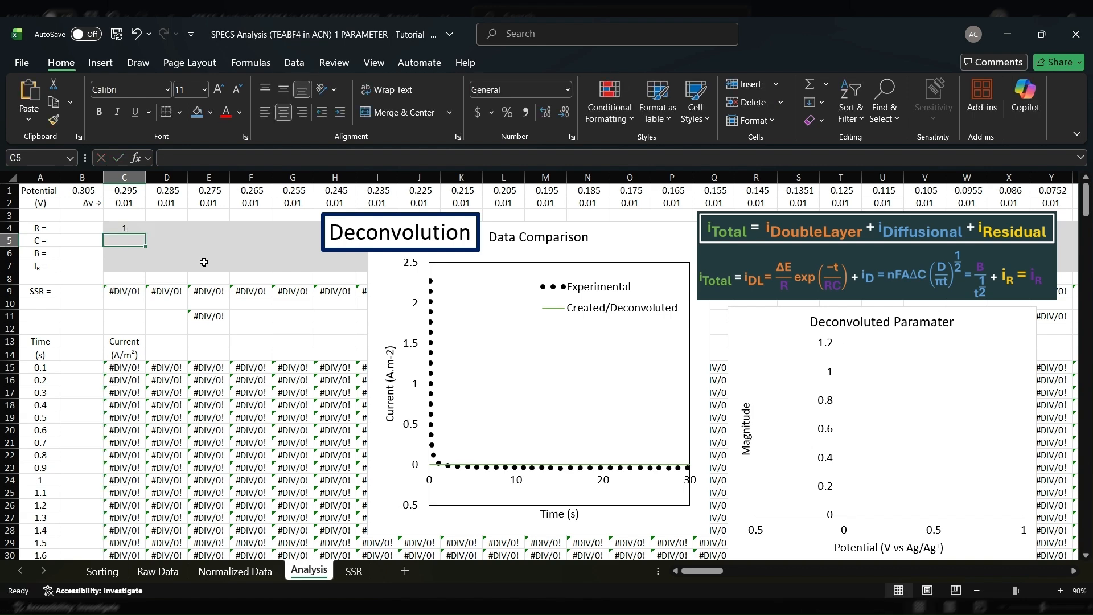
type("20")
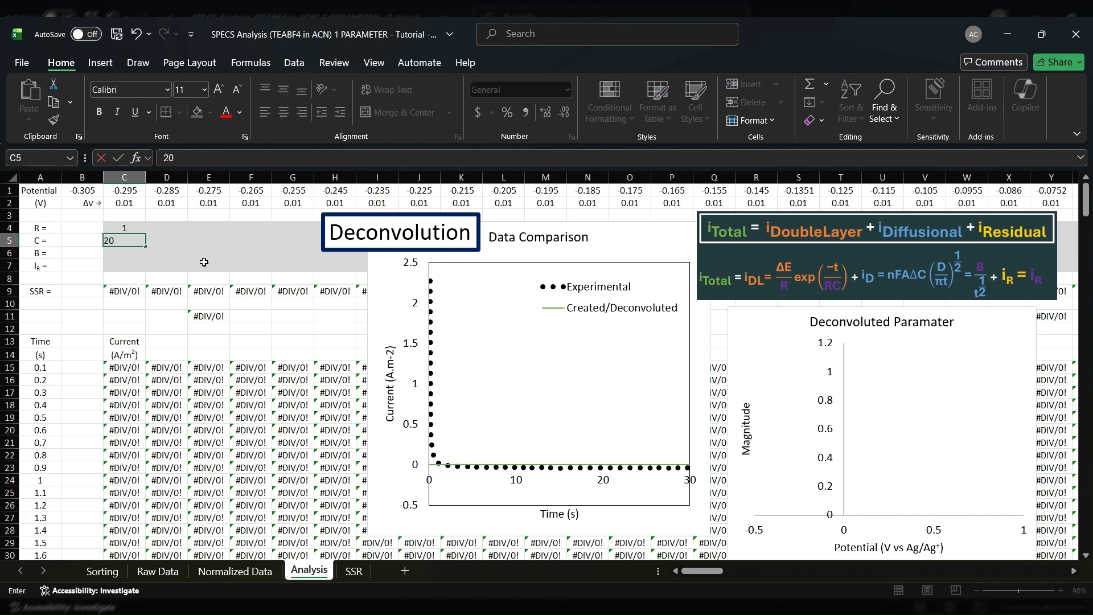
key("Return")
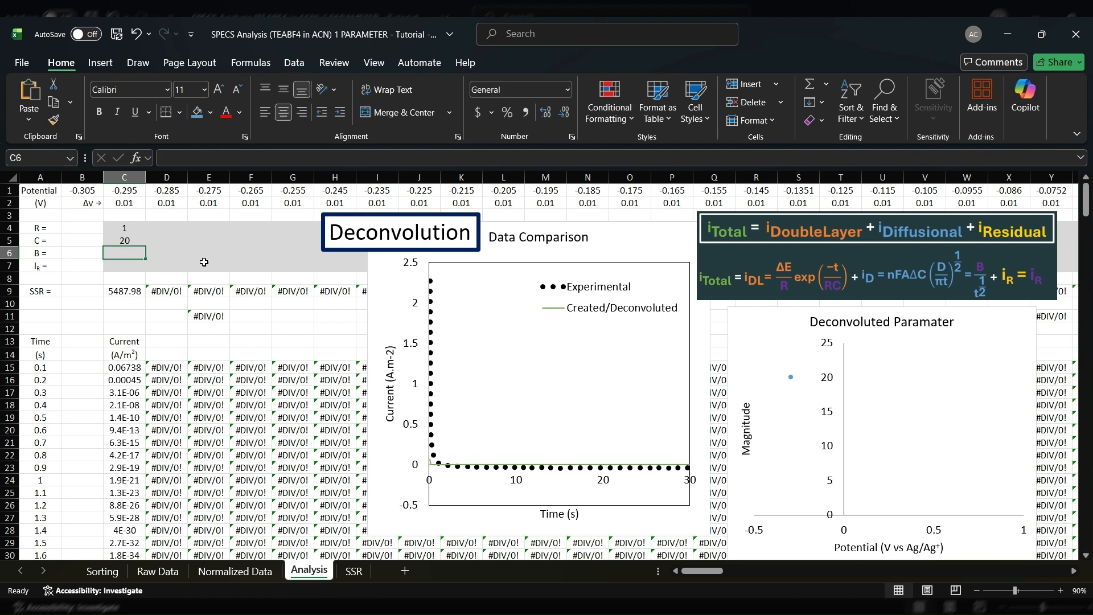
type("0.1")
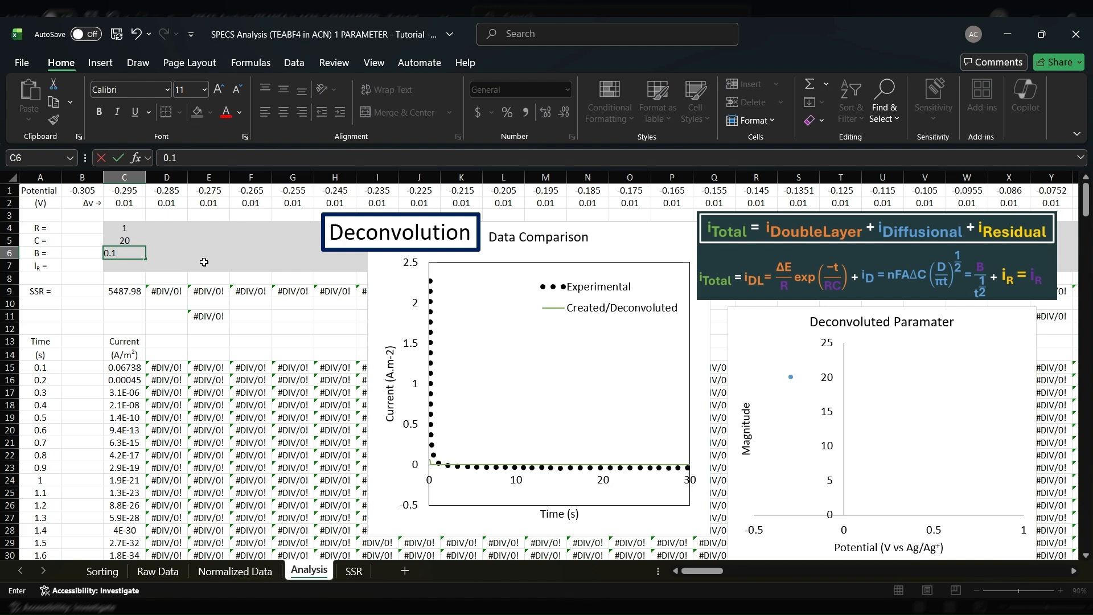
key("Return")
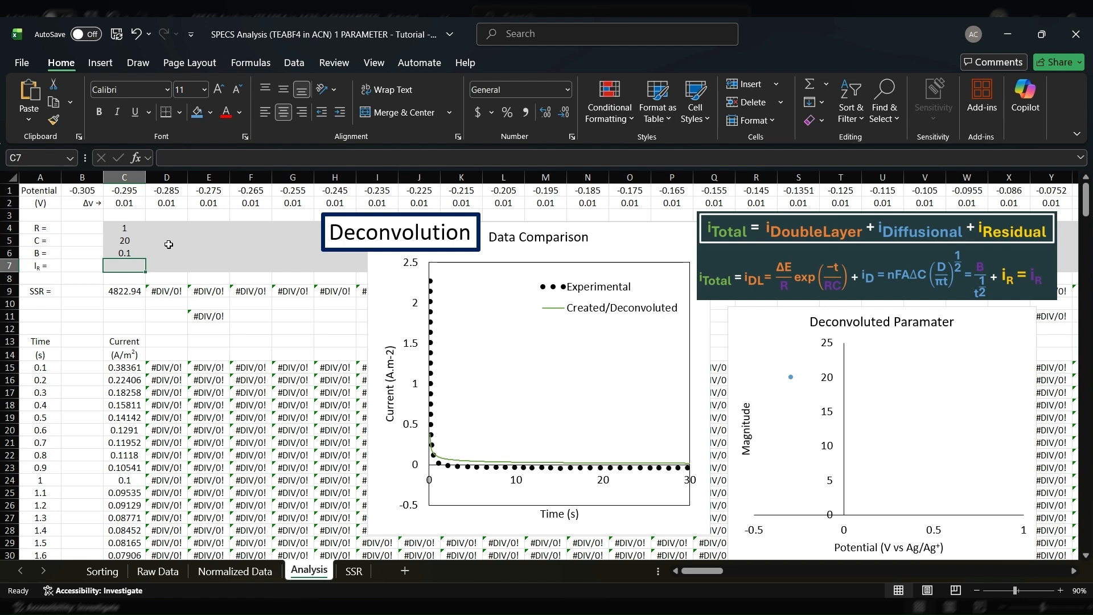
type("-0.")
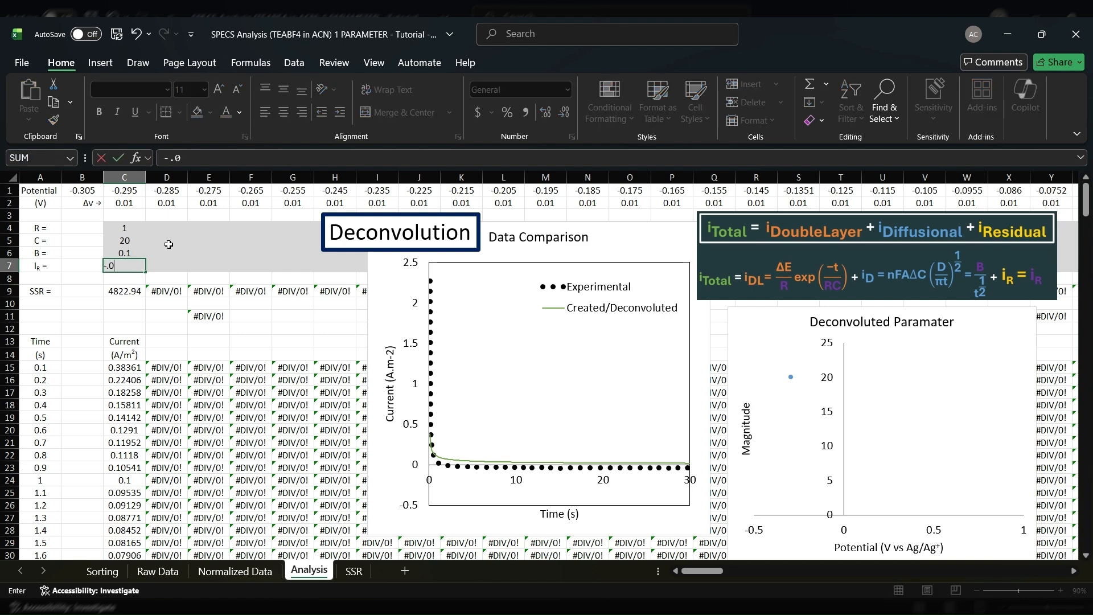
type("01")
key("Return")
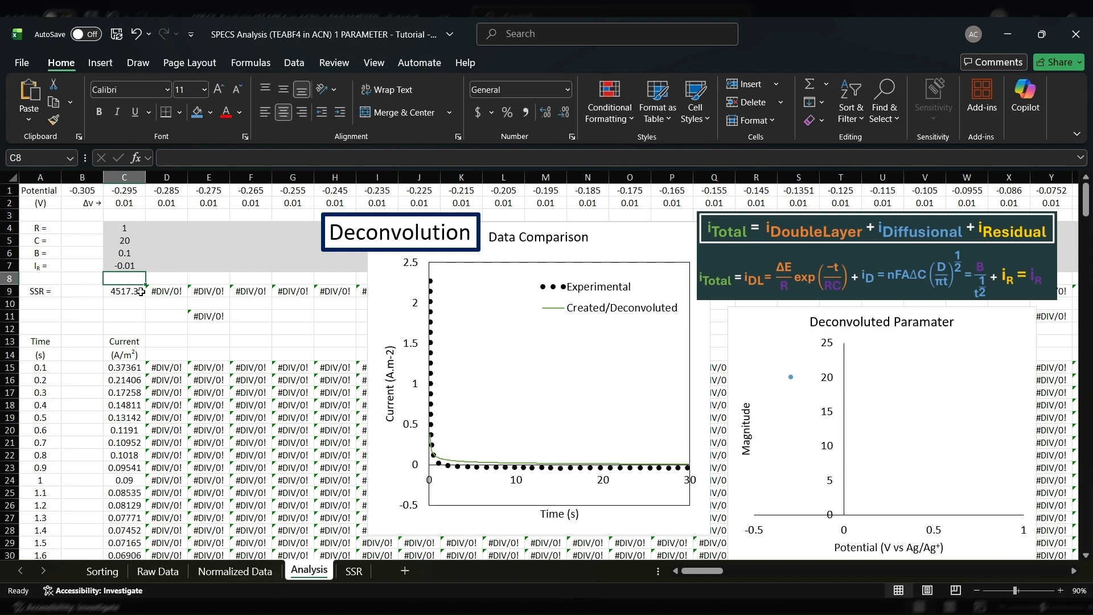
key("Down")
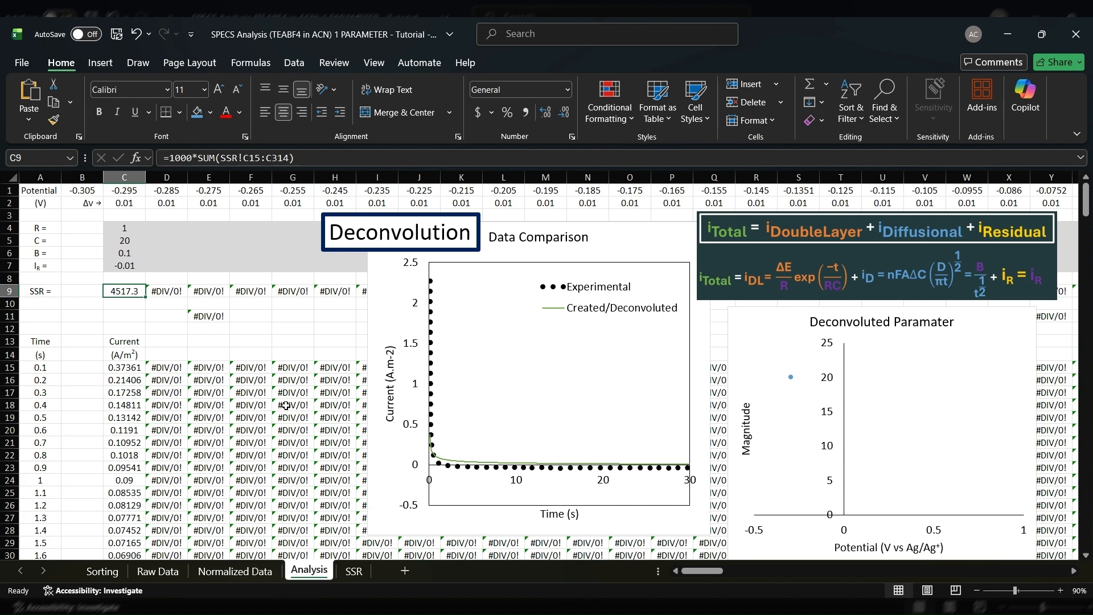
Move the Data Comparison chart closer to the parameter columns and inspect the source data of its Experimental series
left_click(538, 379)
left_click_drag(386, 288, 262, 318)
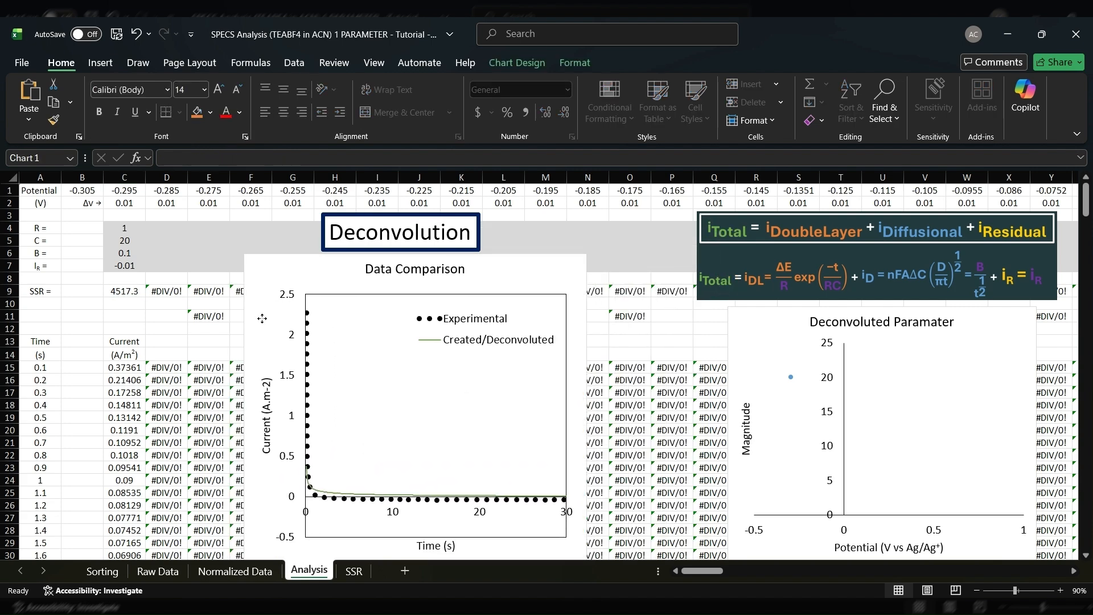
left_click(322, 493)
left_click(330, 500)
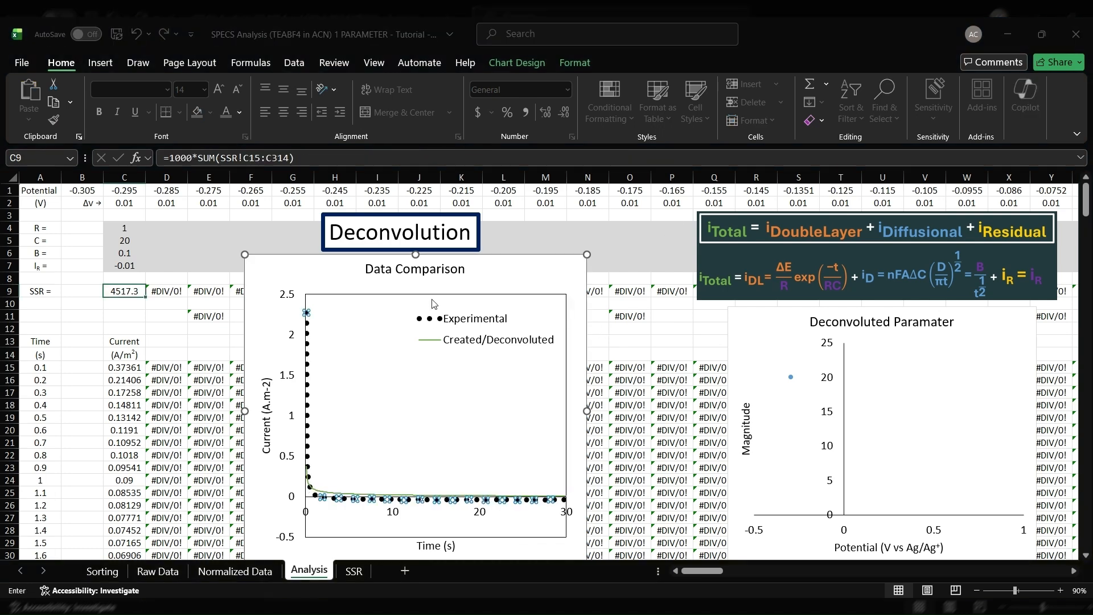
left_click(495, 354)
left_click(495, 360)
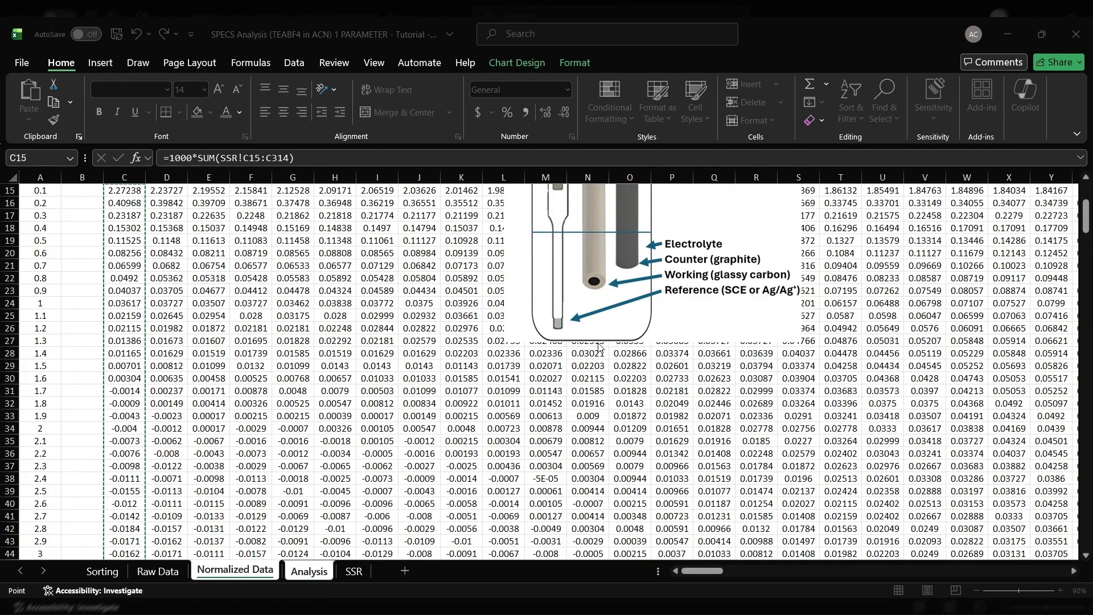
left_click(598, 369)
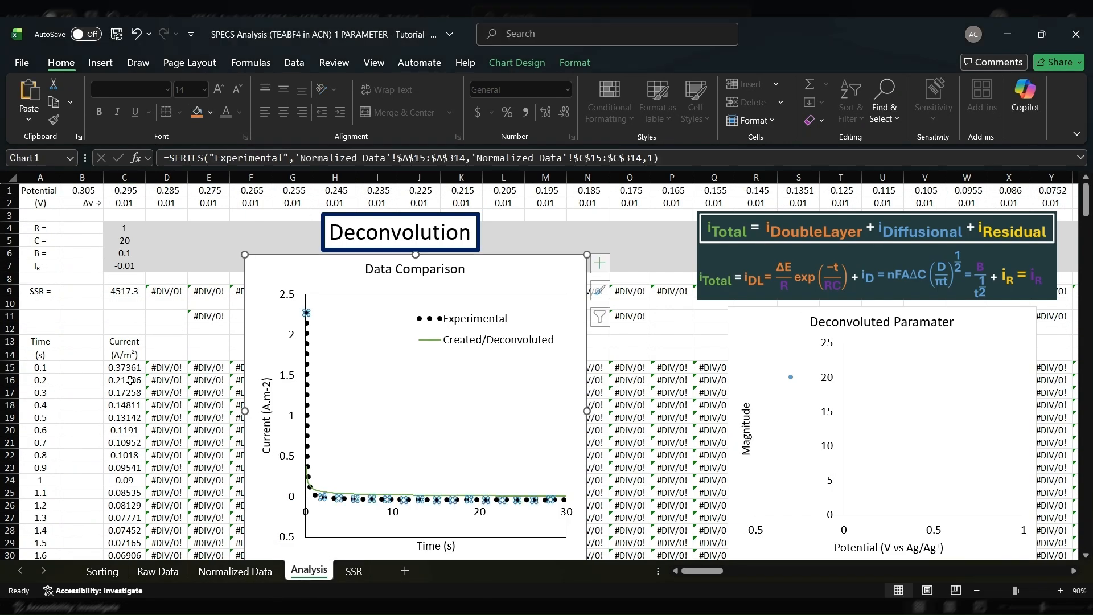
Compare column C on the Normalized Data and Analysis sheets with the experimental and deconvoluted curves in the Data Comparison chart
left_click(235, 571)
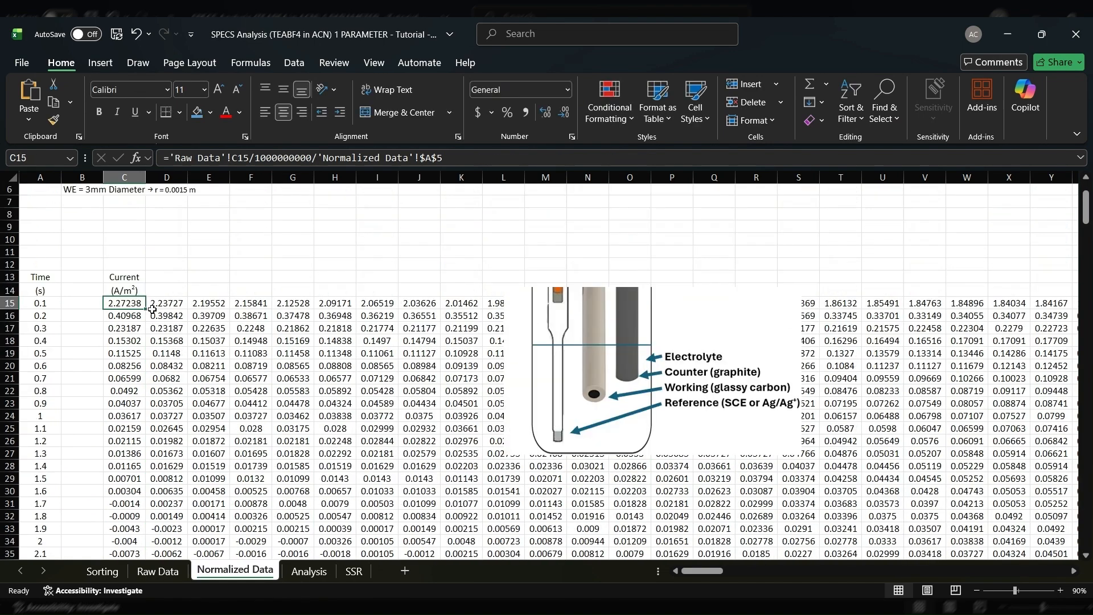
scroll(153, 302, "up", 2)
left_click(125, 177)
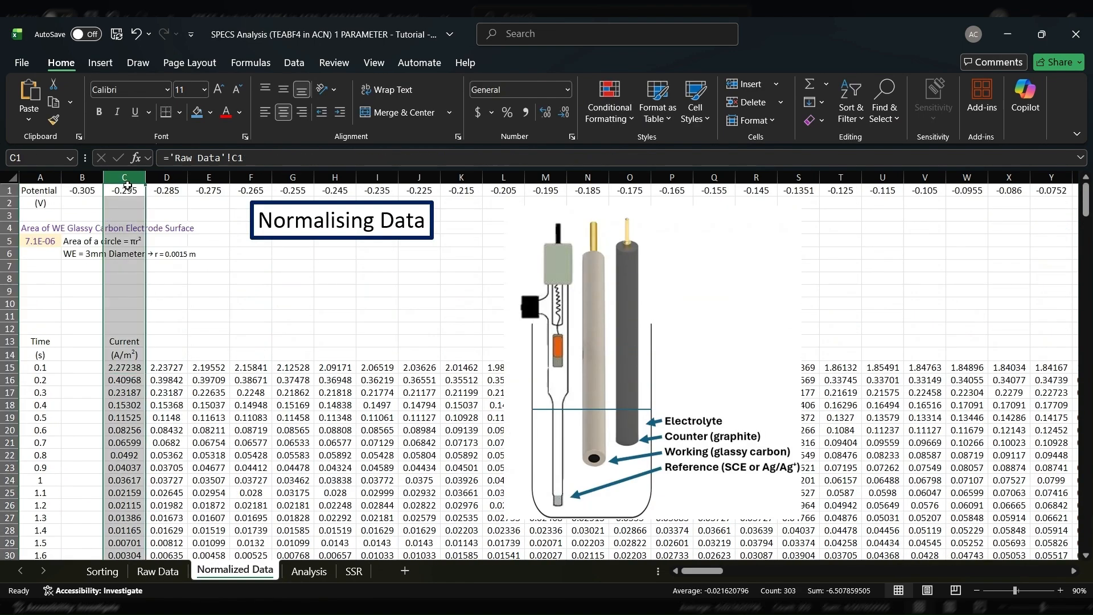
left_click(129, 366)
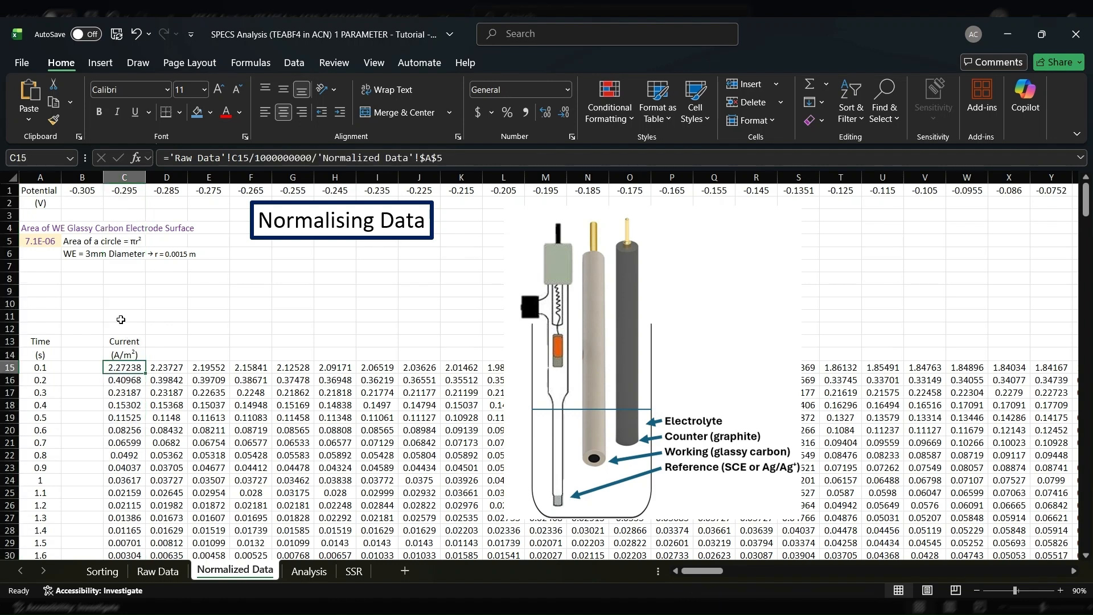
left_click(309, 572)
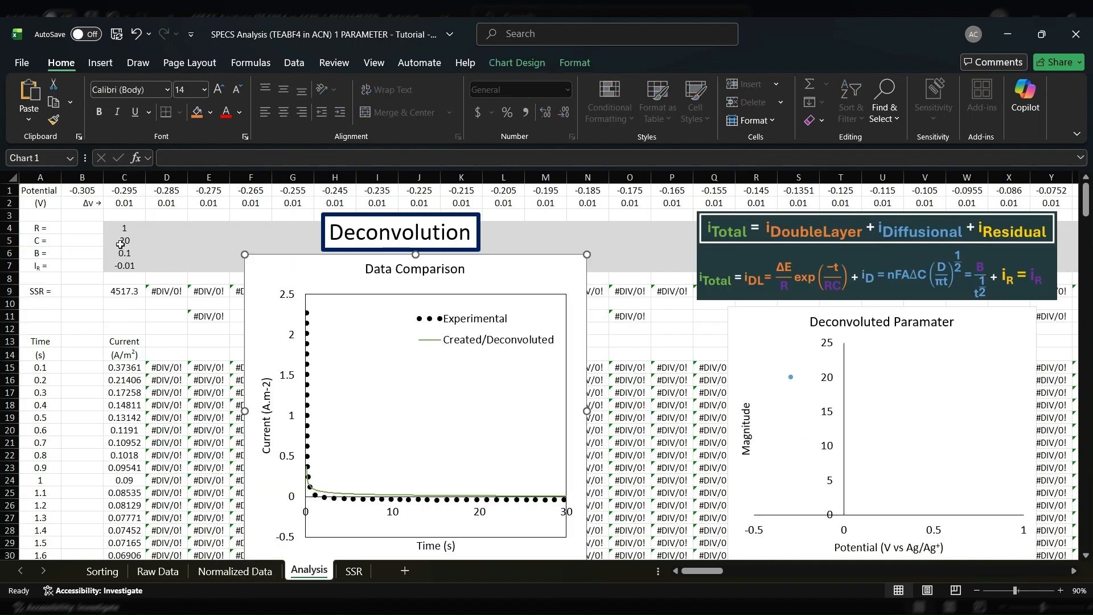
left_click(127, 177)
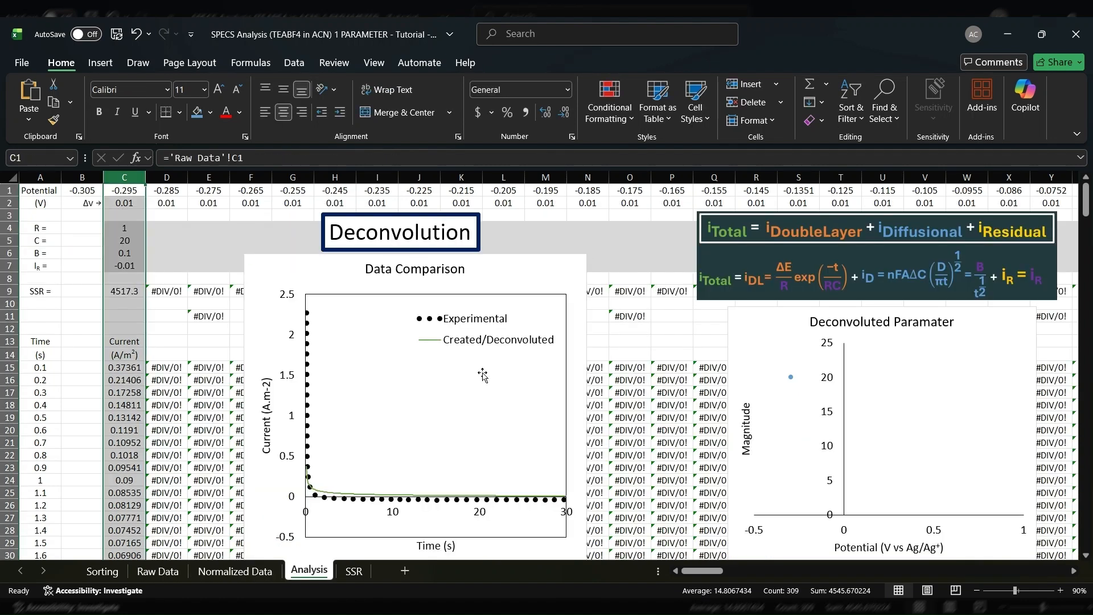
left_click(473, 345)
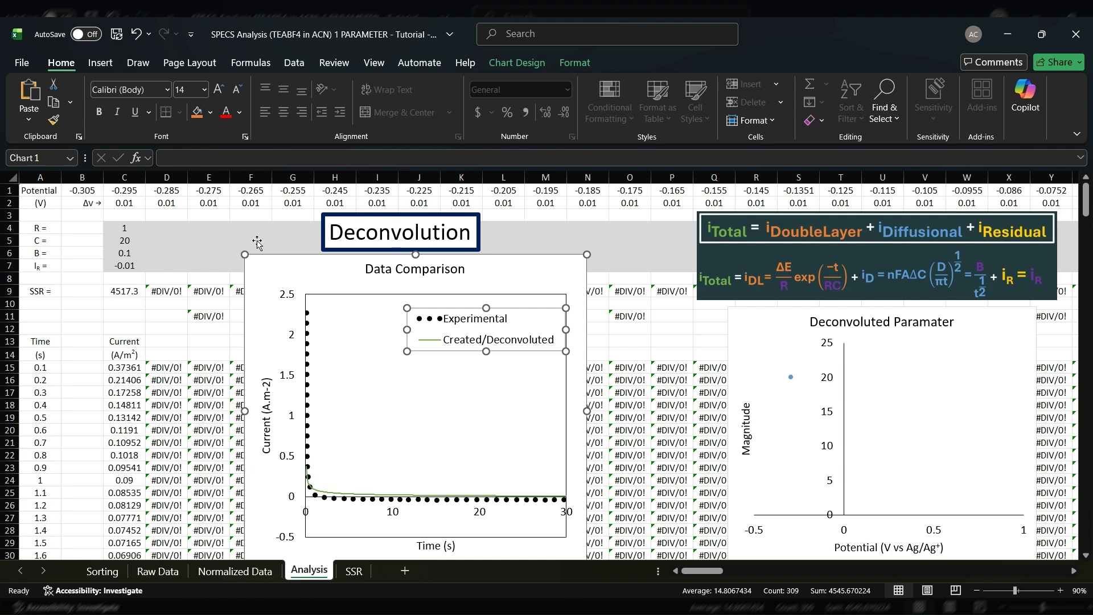
Set the capacitance guess in C5 to 30, and then raise it to 40
left_click(129, 240)
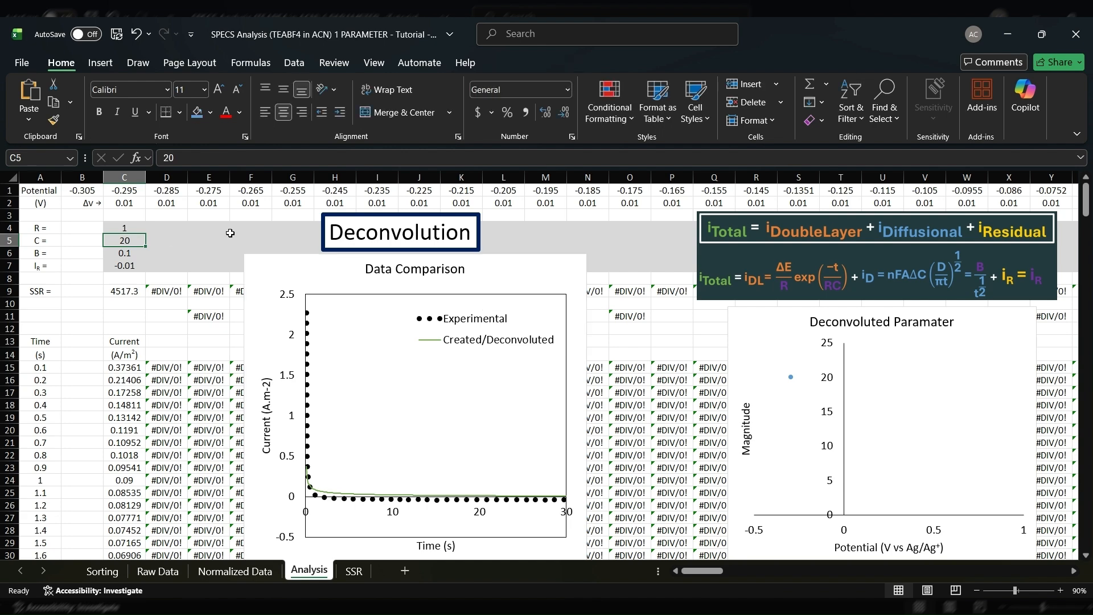
type("30")
key("Return")
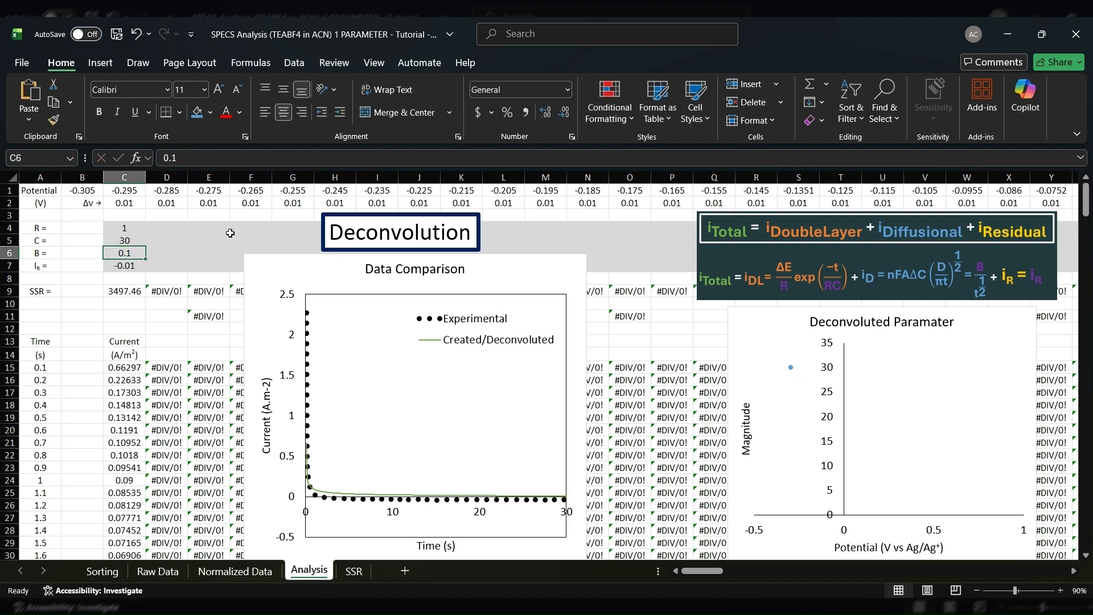
left_click(126, 240)
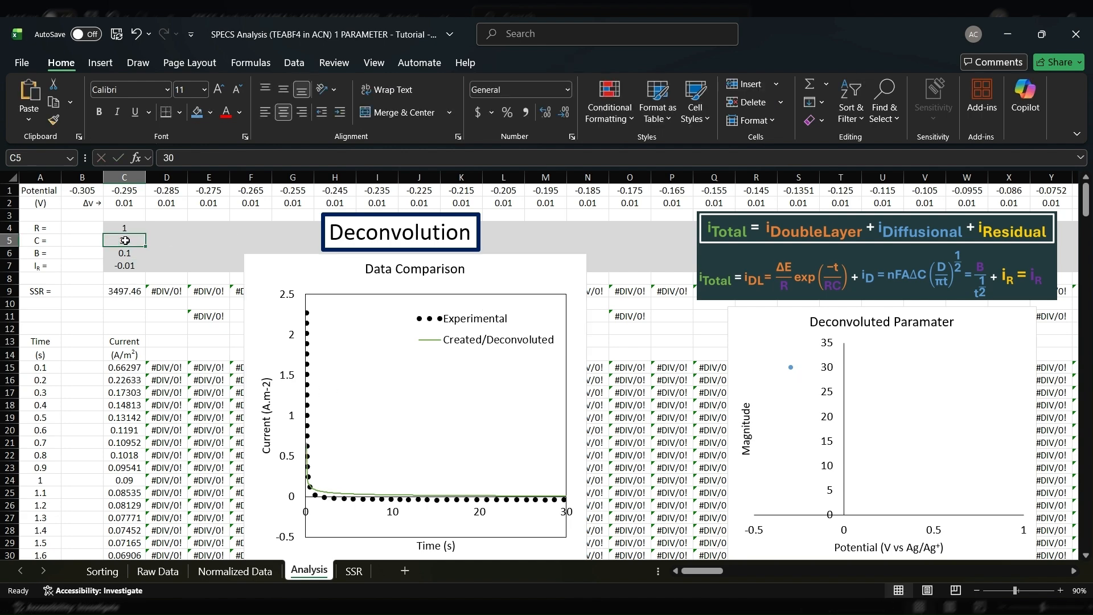
type("40")
key("Return")
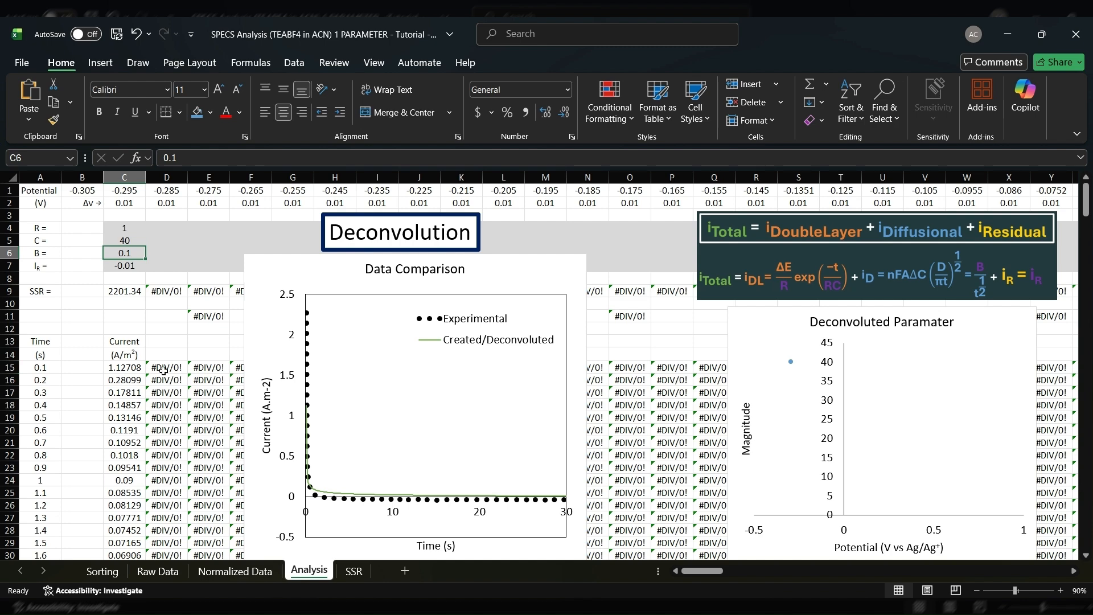
Make the Deconvoluted Paramater chart plot the resistance values in row 4 against potential
left_click(152, 332)
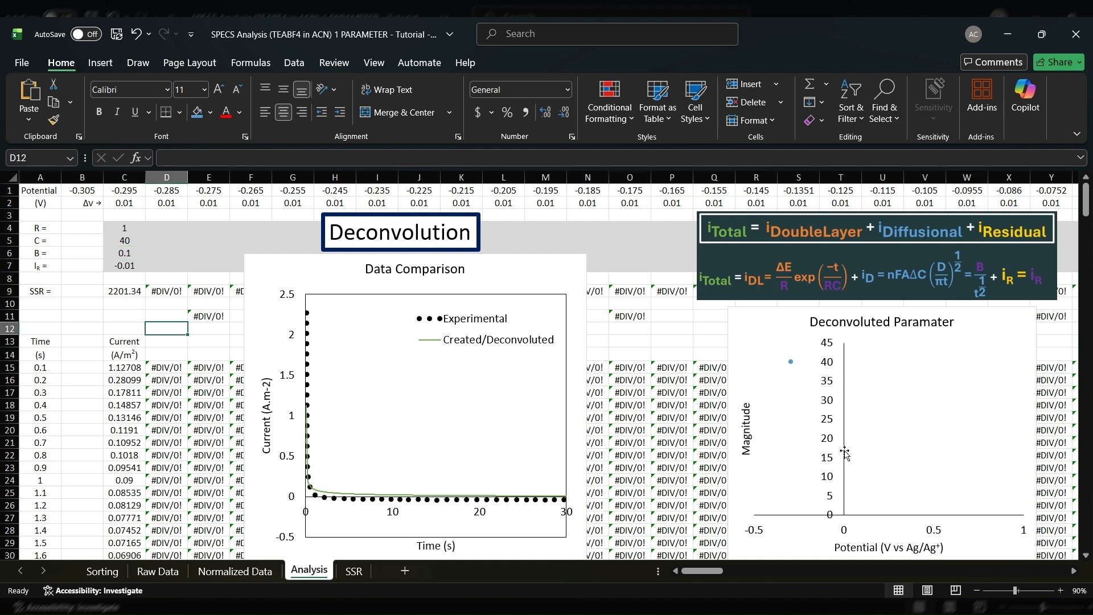
left_click(780, 452)
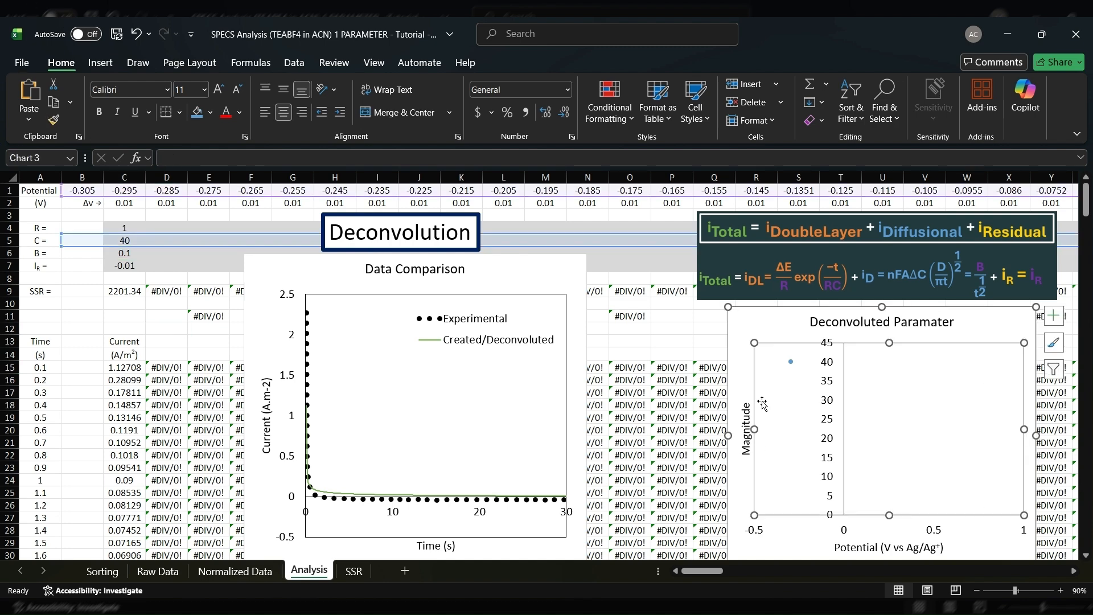
left_click_drag(521, 244, 628, 228)
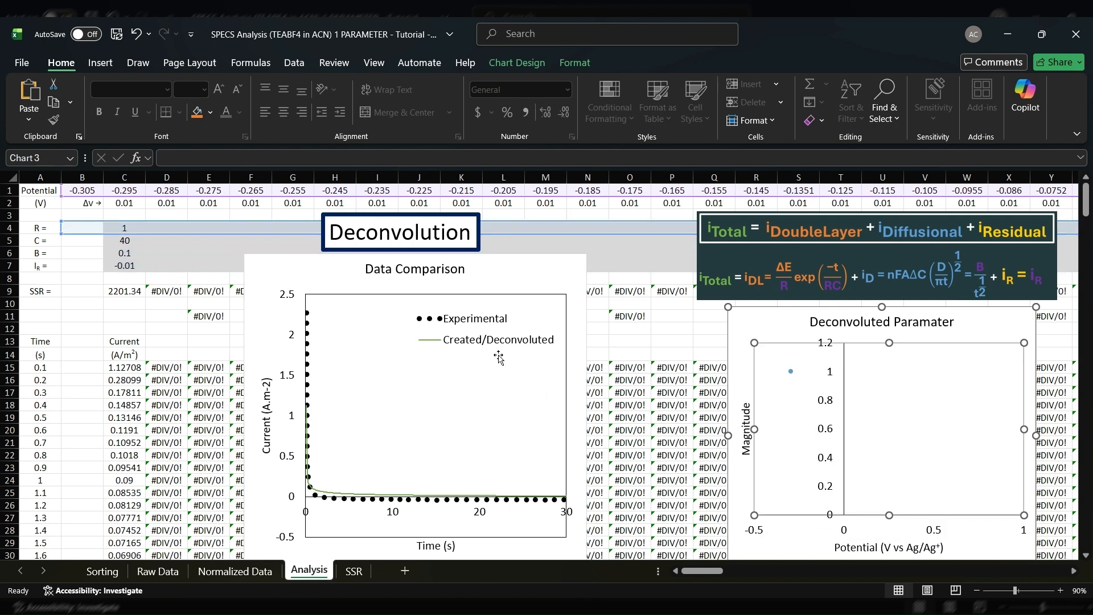
left_click(169, 264)
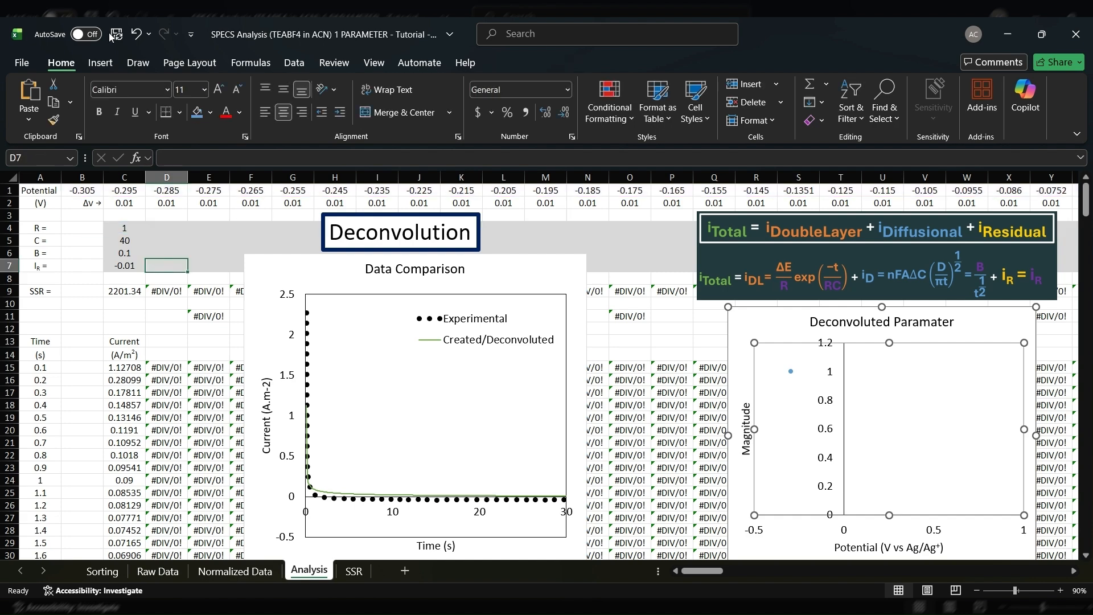
Open Solver with the SSR total in C9 as the objective cell
left_click(295, 63)
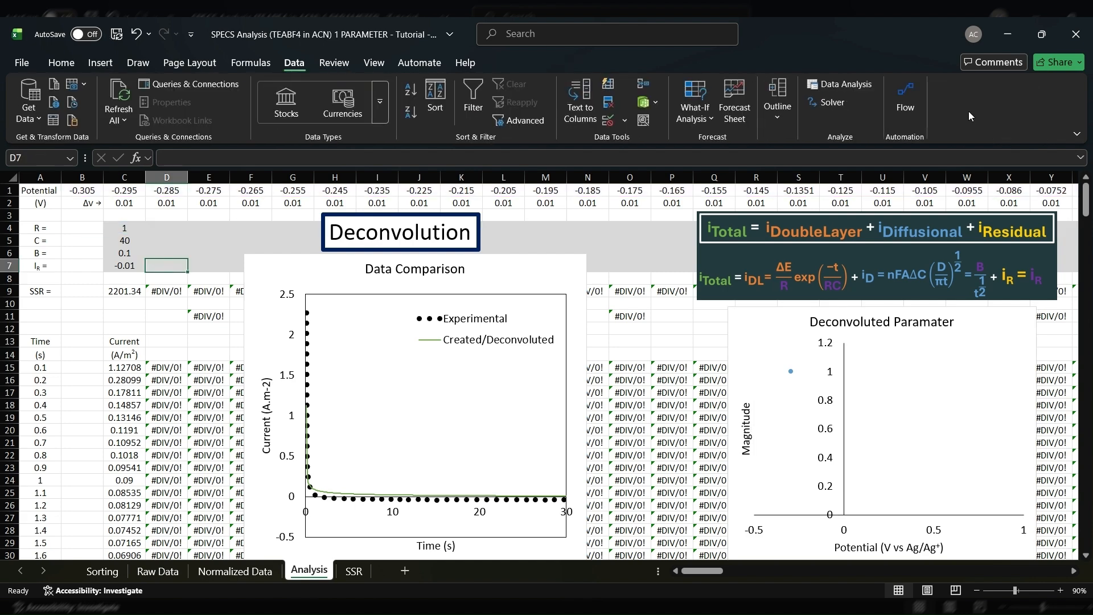
left_click(822, 107)
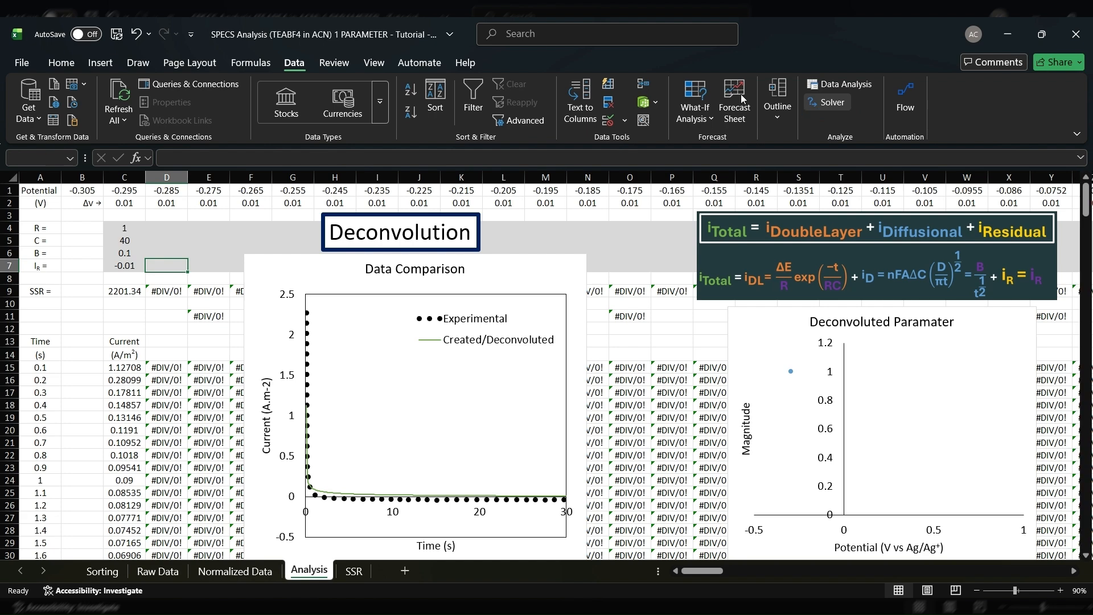
left_click(404, 169)
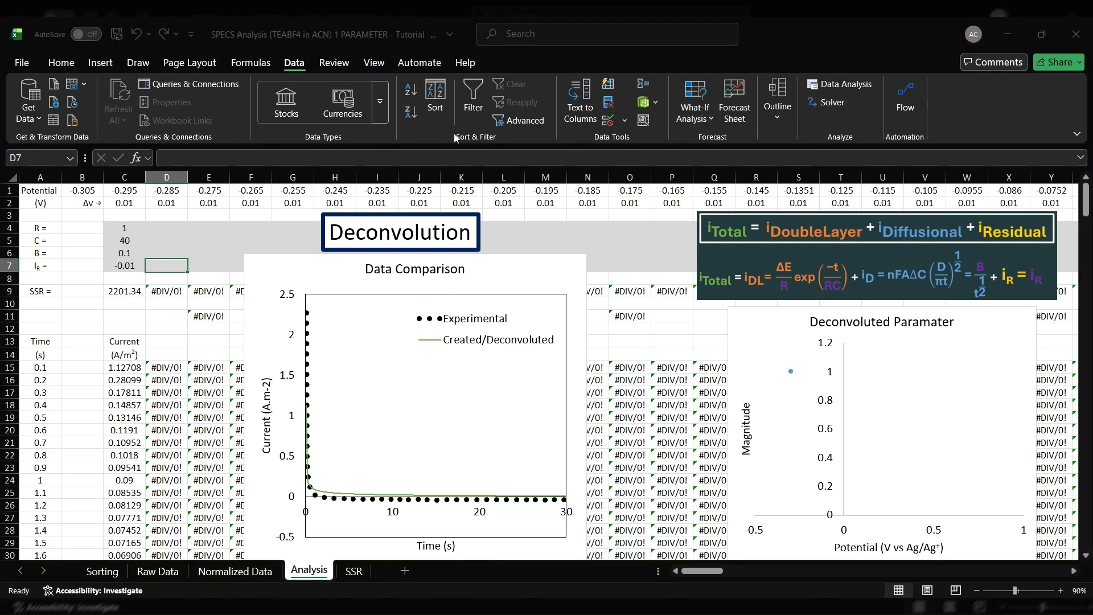
left_click(545, 144)
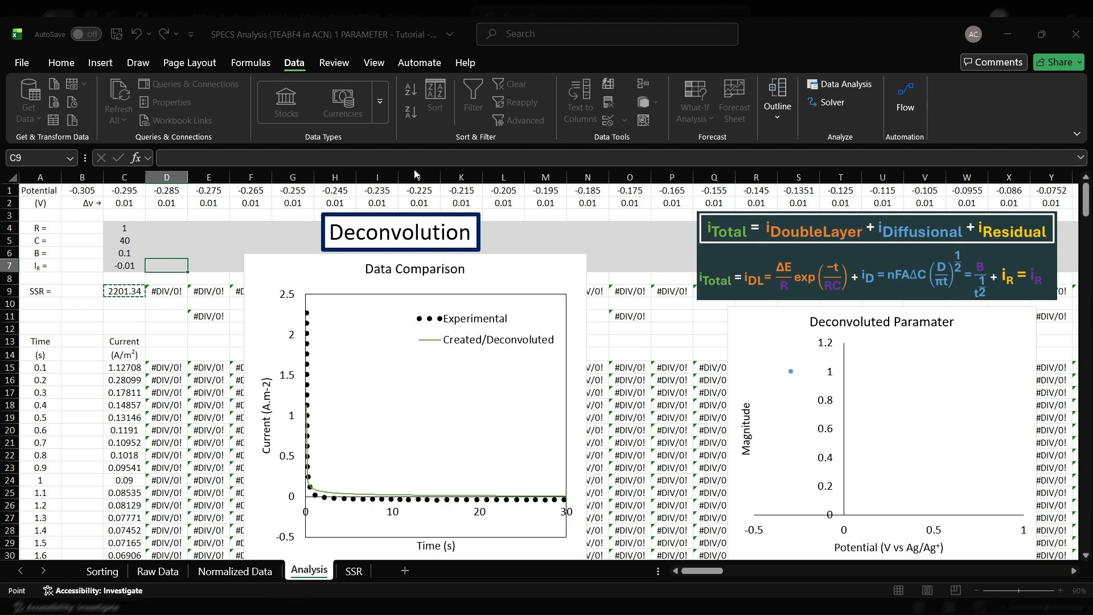
Use the parameters C4:C7 as Solver's variable cells, solve, keep the solution and check the SSR in C9
left_click(132, 230)
left_click_drag(132, 229, 131, 266)
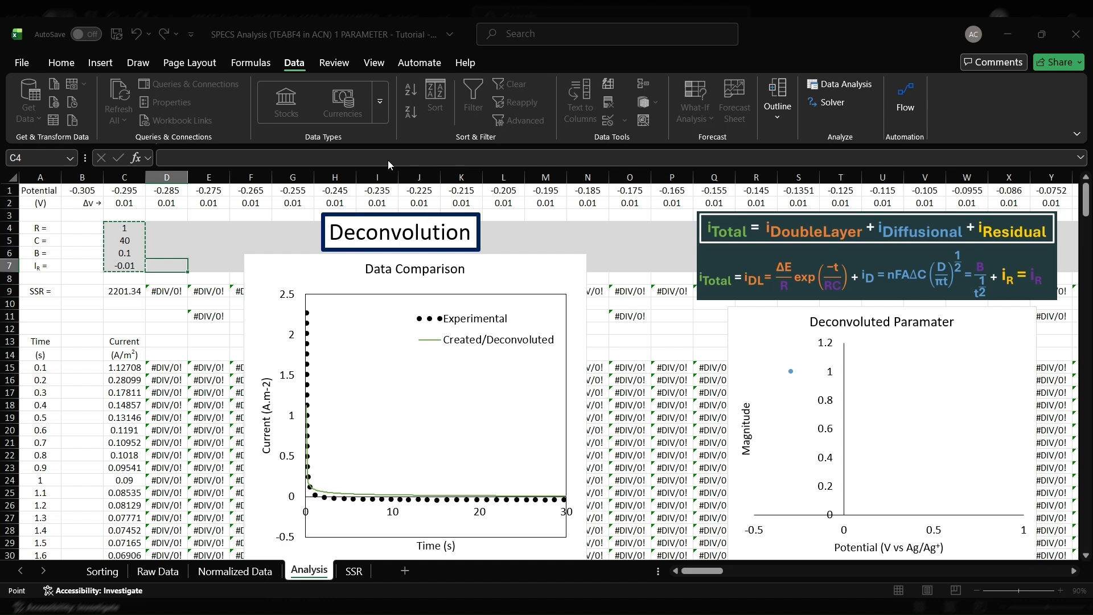
left_click(571, 473)
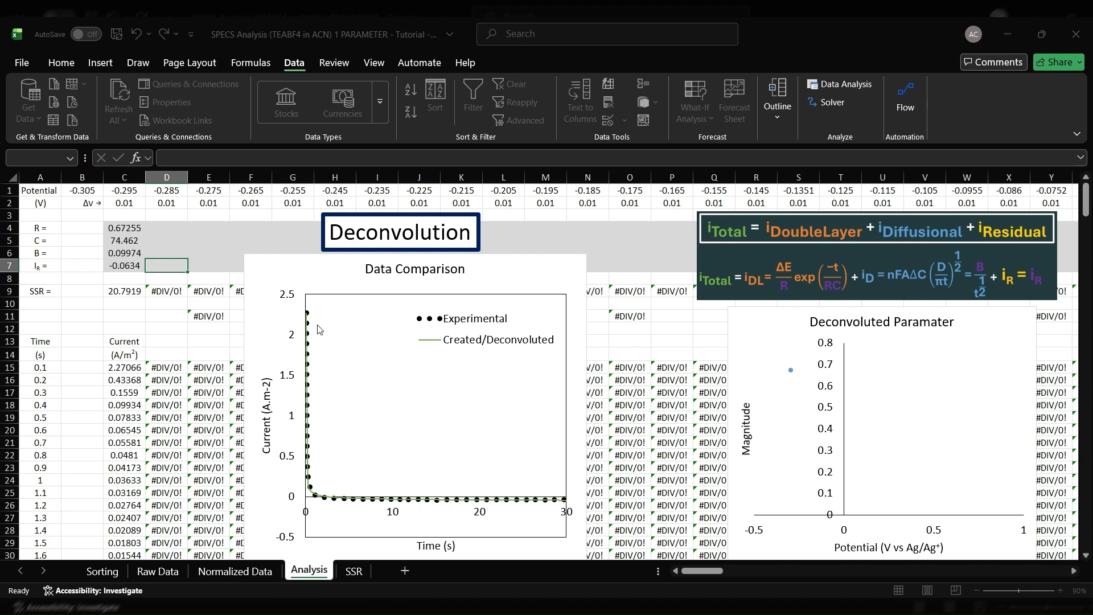
left_click(370, 341)
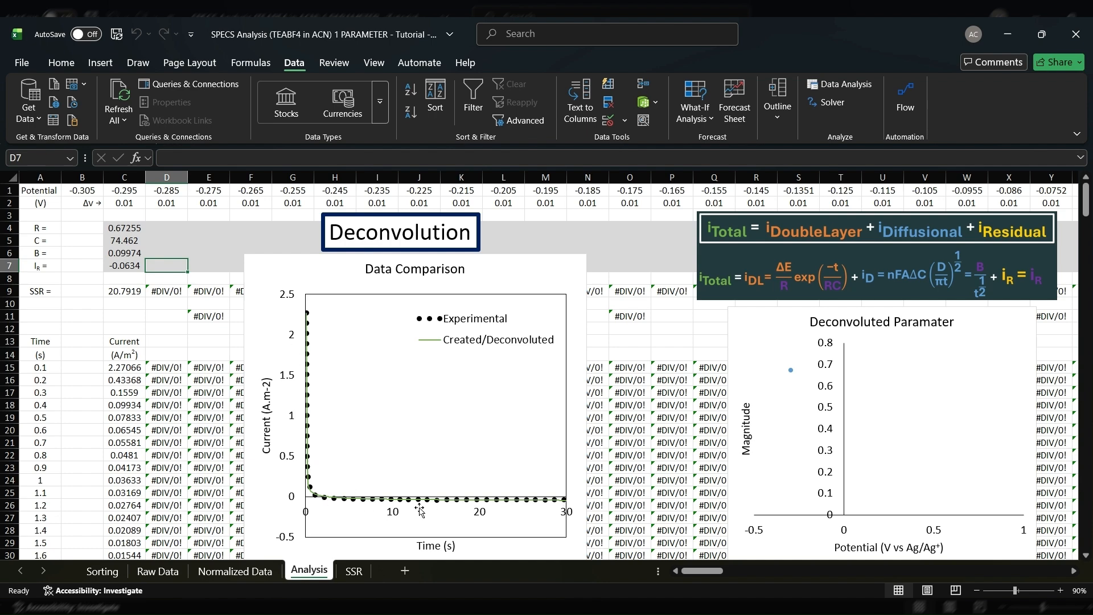
left_click(119, 293)
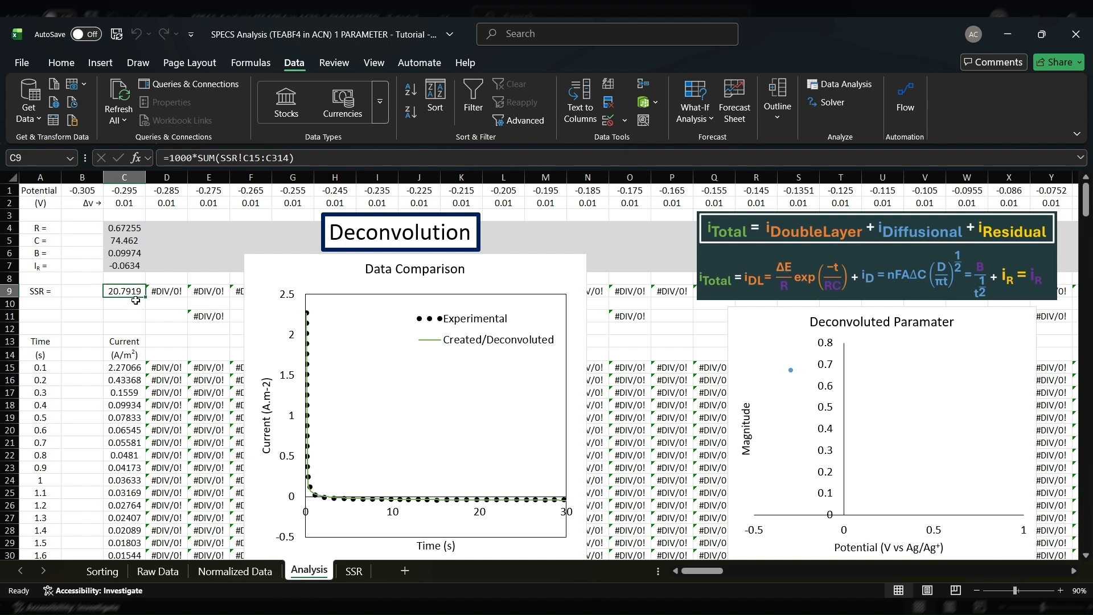
Examine the fitted parameters in C4:C7 and the calculated current formula in the column starting at C15
left_click_drag(125, 223, 129, 267)
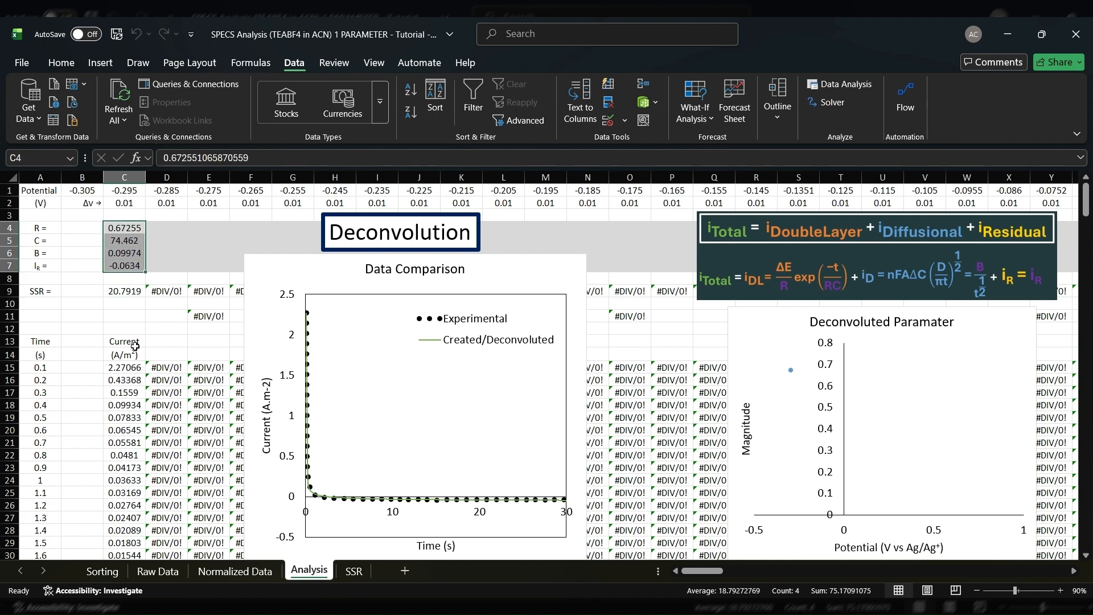
left_click_drag(133, 369, 134, 531)
left_click(117, 373)
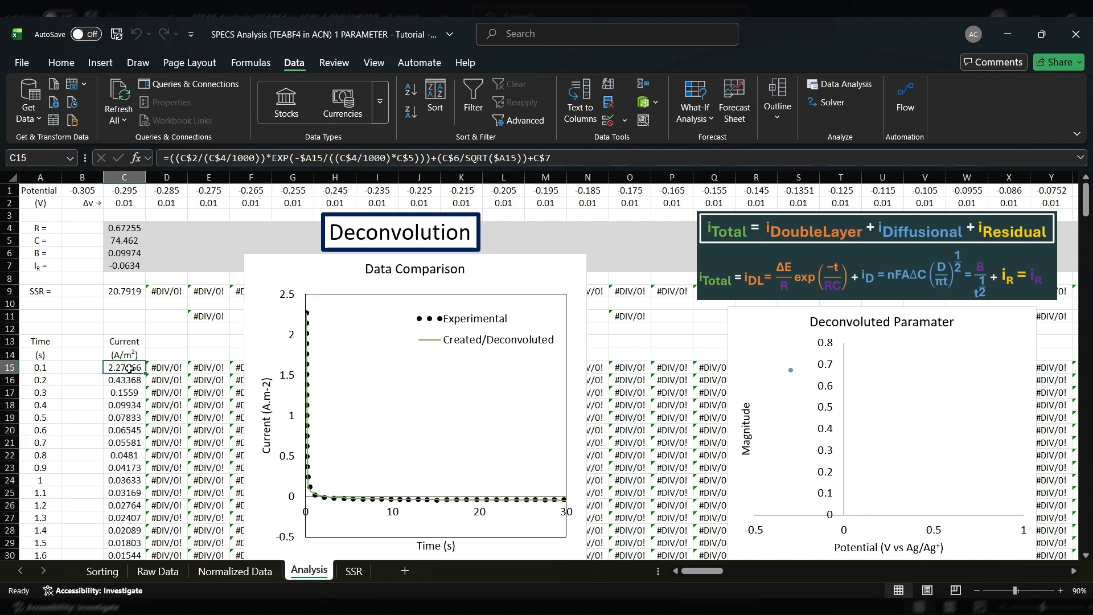
left_click_drag(132, 368, 136, 531)
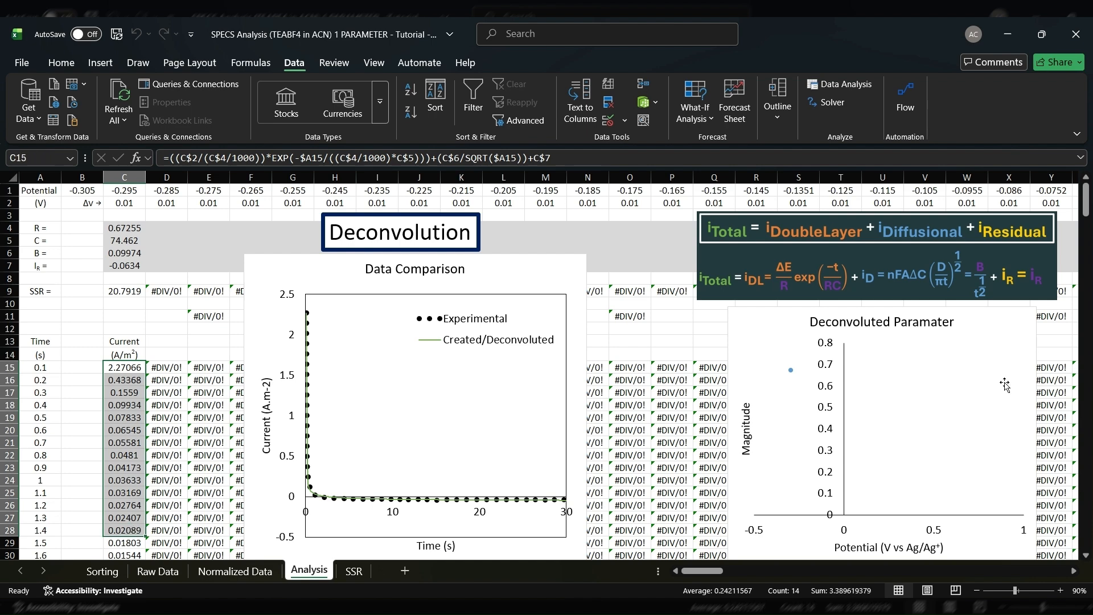
left_click(119, 371)
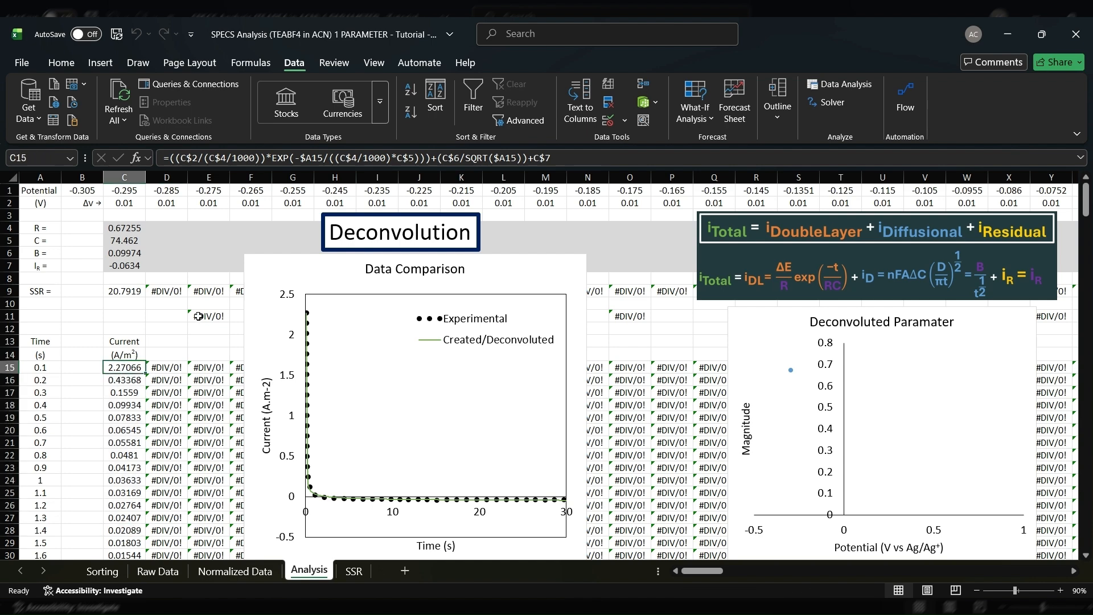
left_click_drag(135, 228, 135, 266)
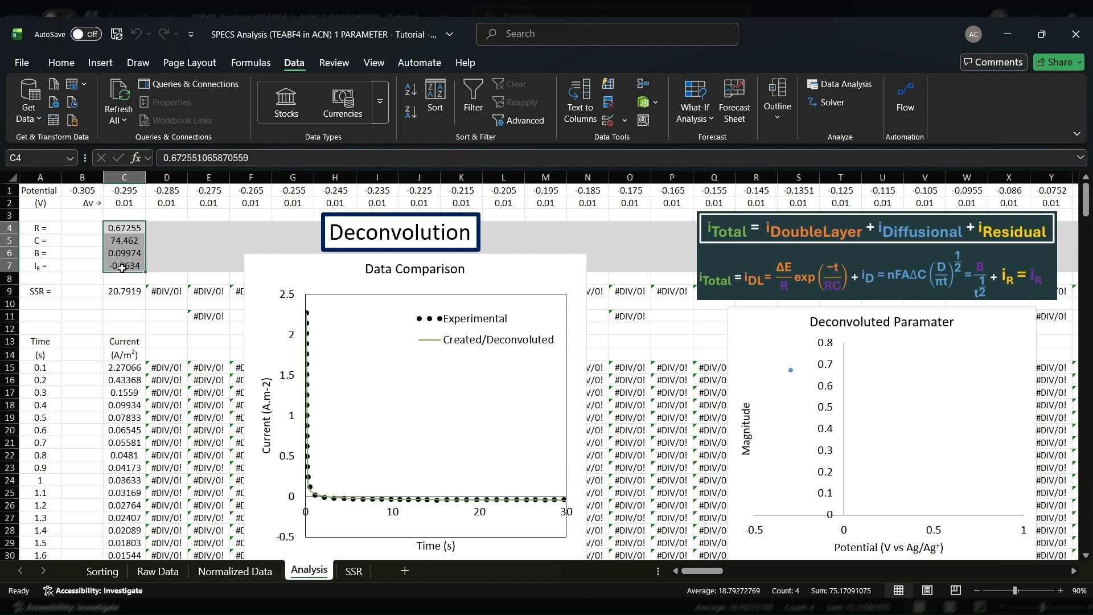
left_click(185, 251)
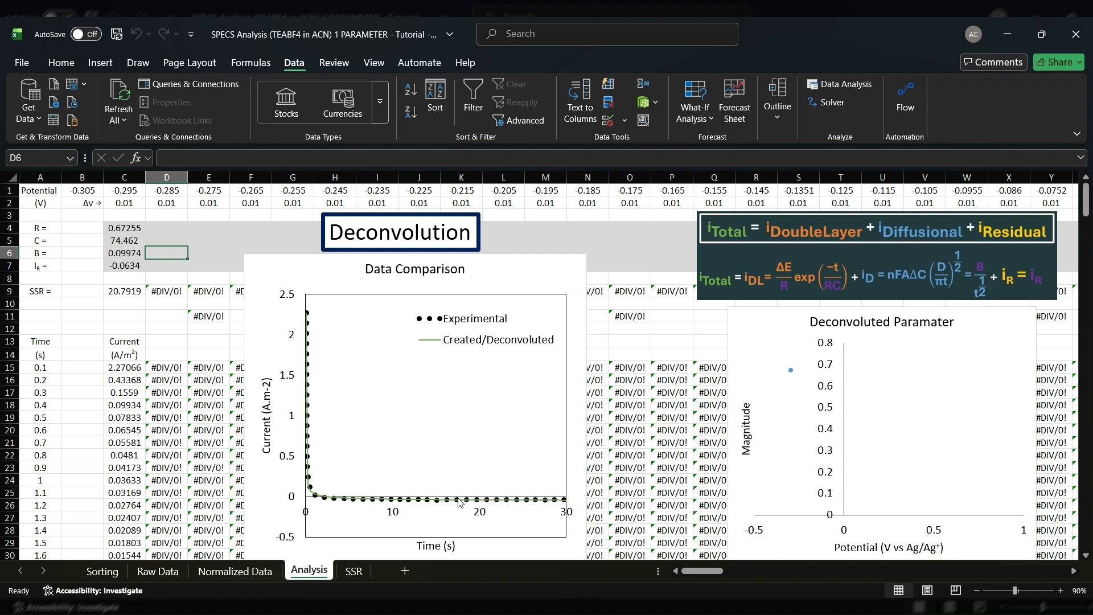
Run Solver again on the column C fit, and fill the parameters C4:C7 across into D4:D7
left_click(165, 317)
left_click(828, 103)
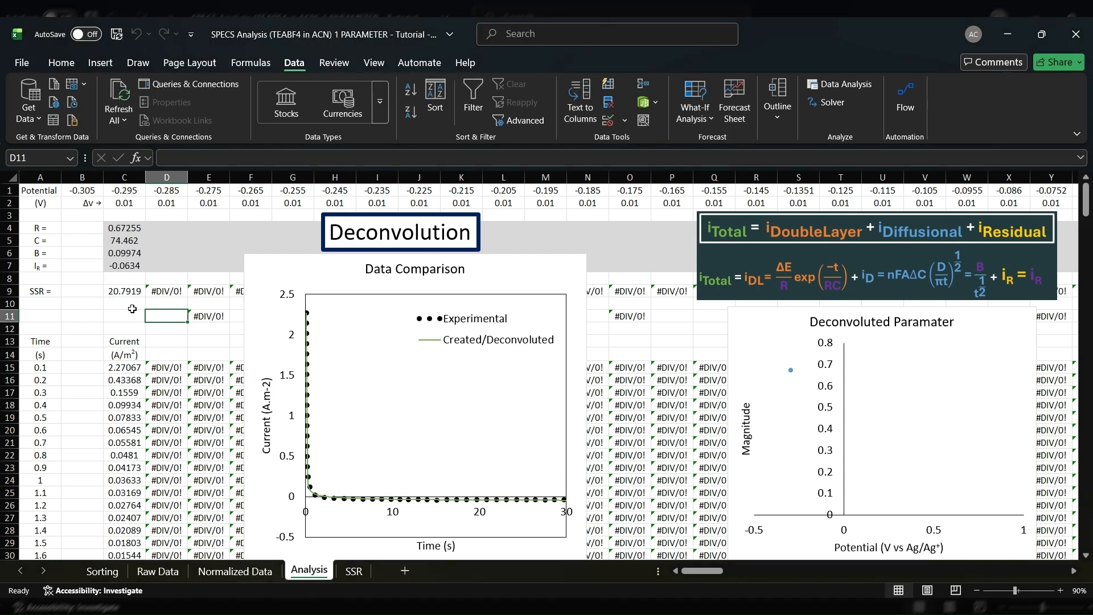
left_click_drag(133, 227, 185, 274)
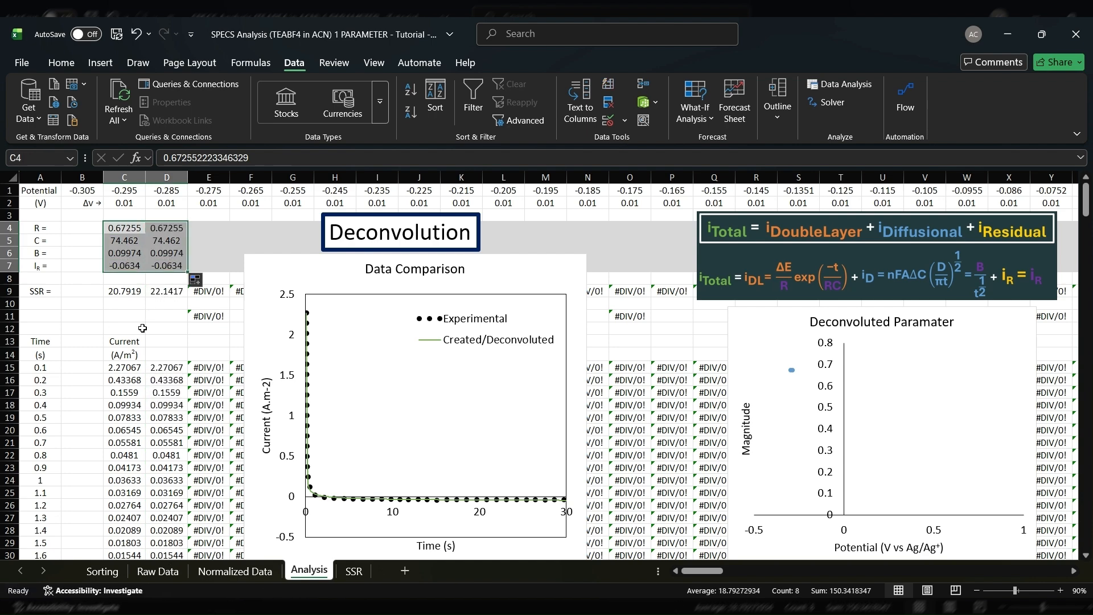
left_click(142, 329)
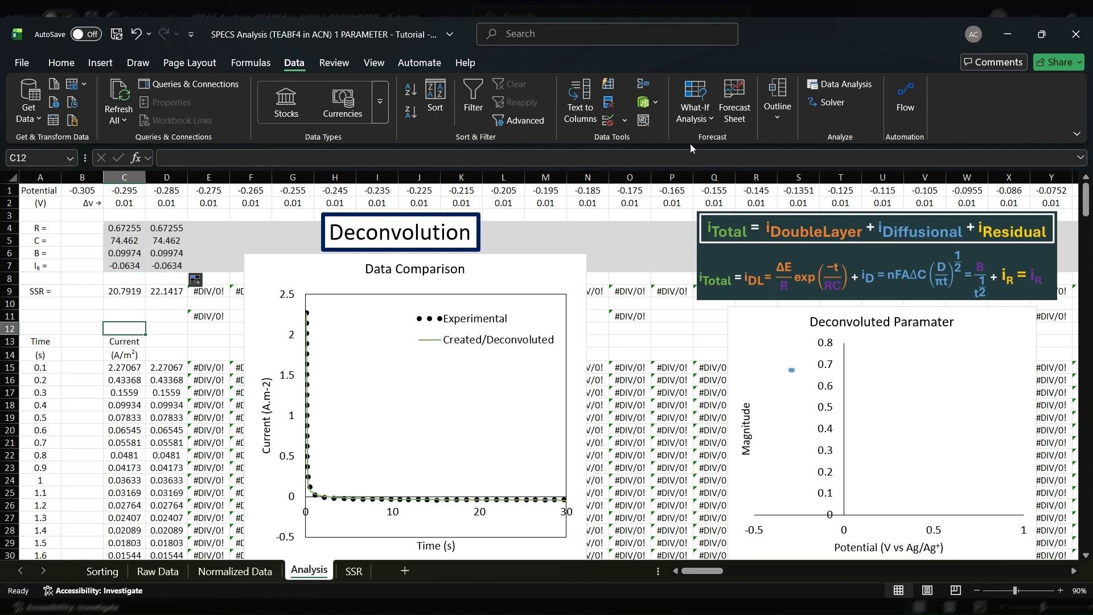
Solve the column D fit with Solver, using D9 as the objective and D4:D7 as the variable cells
left_click(832, 103)
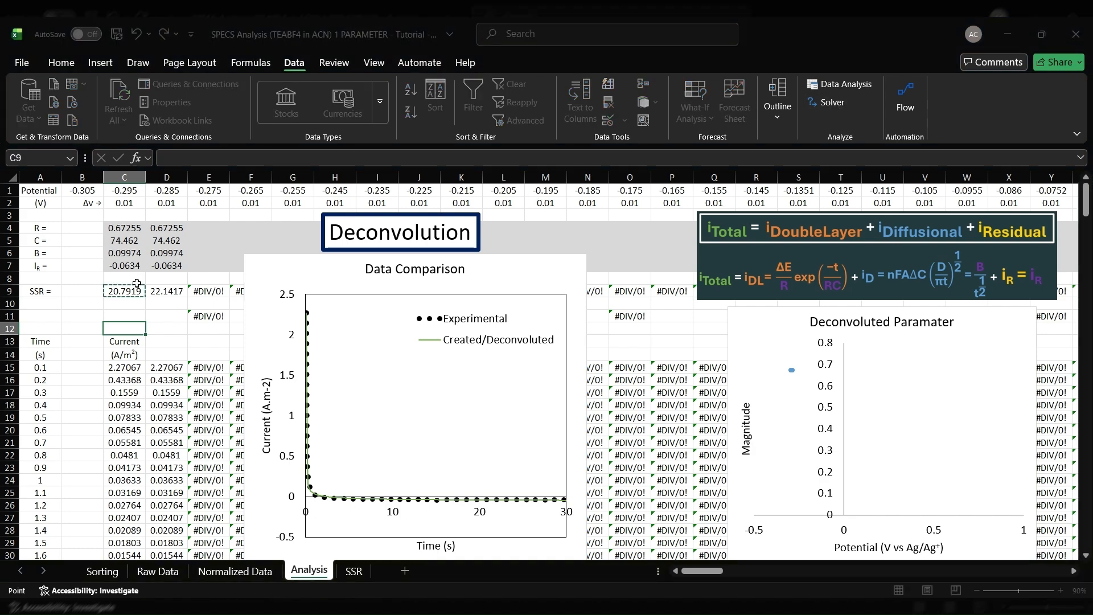
left_click(167, 292)
left_click(443, 196)
key("BackSpace")
left_click_drag(165, 228, 168, 265)
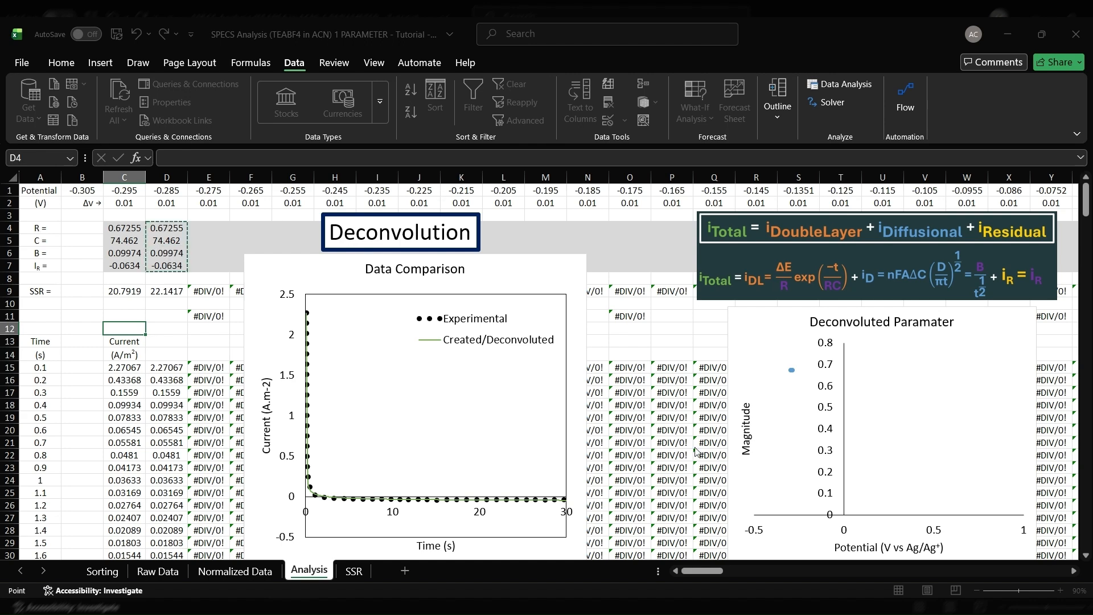
left_click(649, 463)
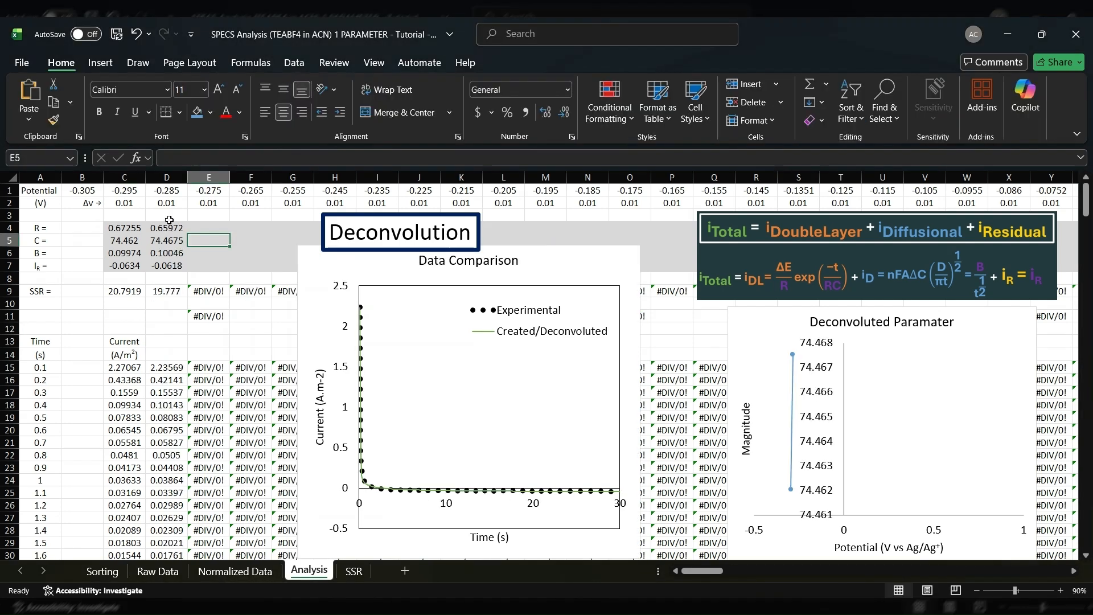
Check the solved parameters in D4:D7 and the Created/Deconvoluted series in the Data Comparison chart
left_click(168, 228)
left_click_drag(168, 227, 167, 266)
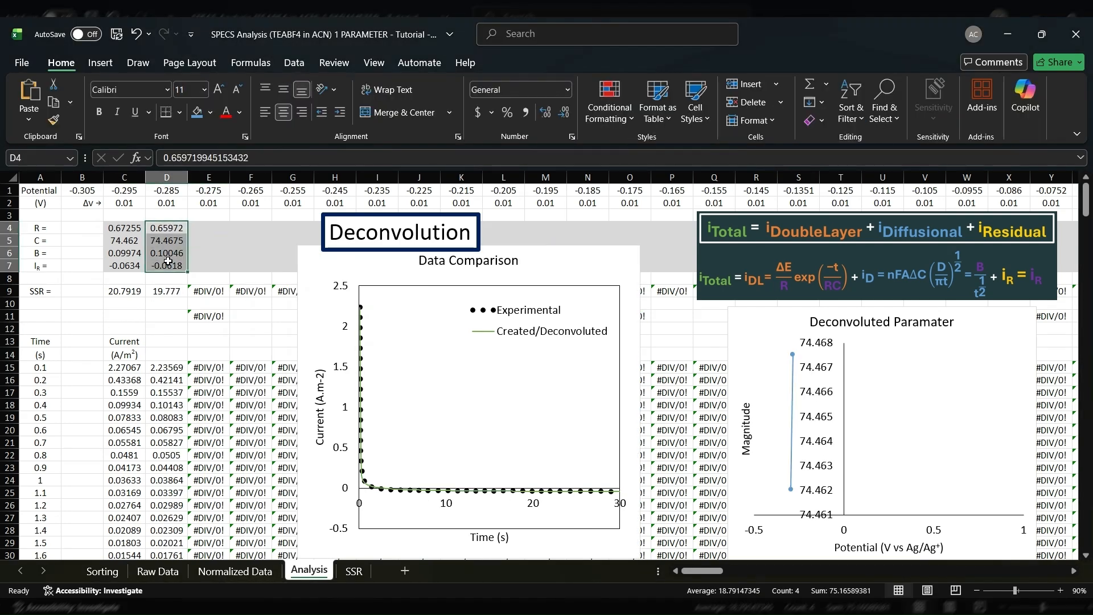
left_click(371, 473)
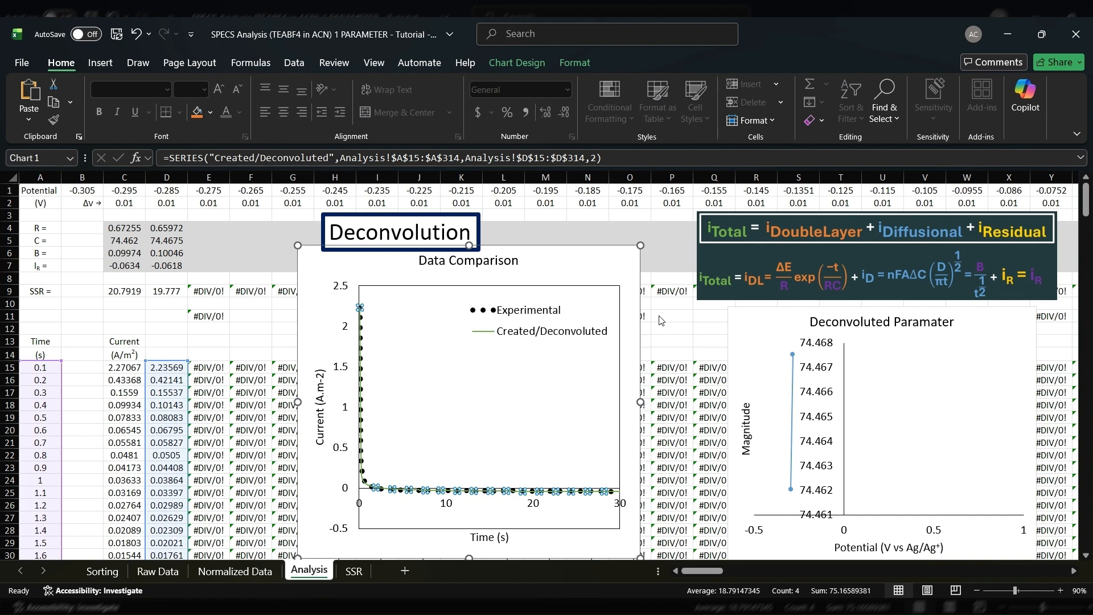
left_click(817, 360)
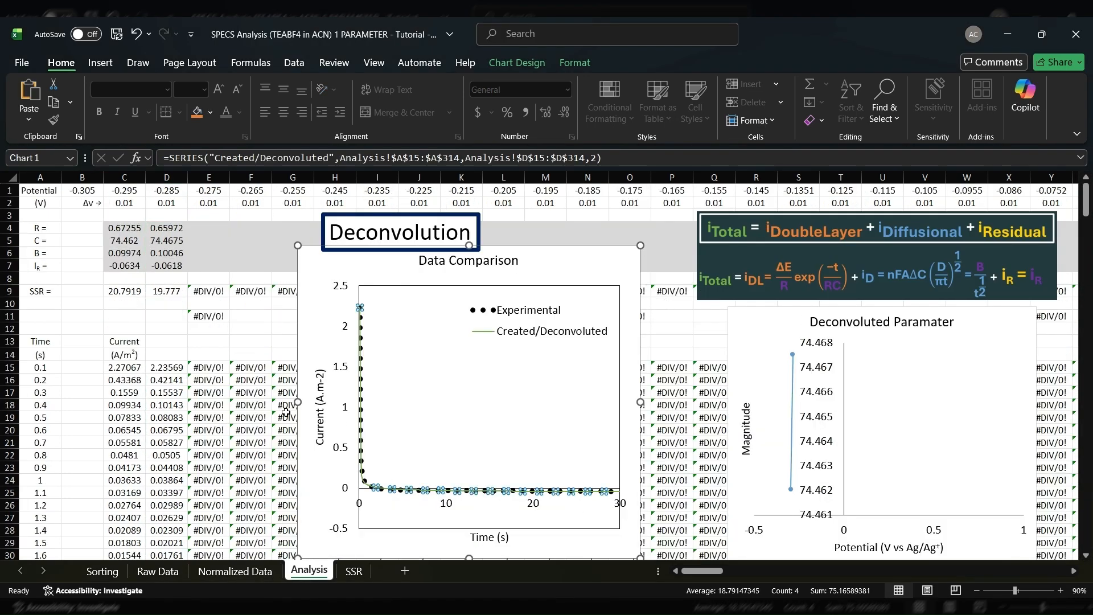
left_click(215, 382)
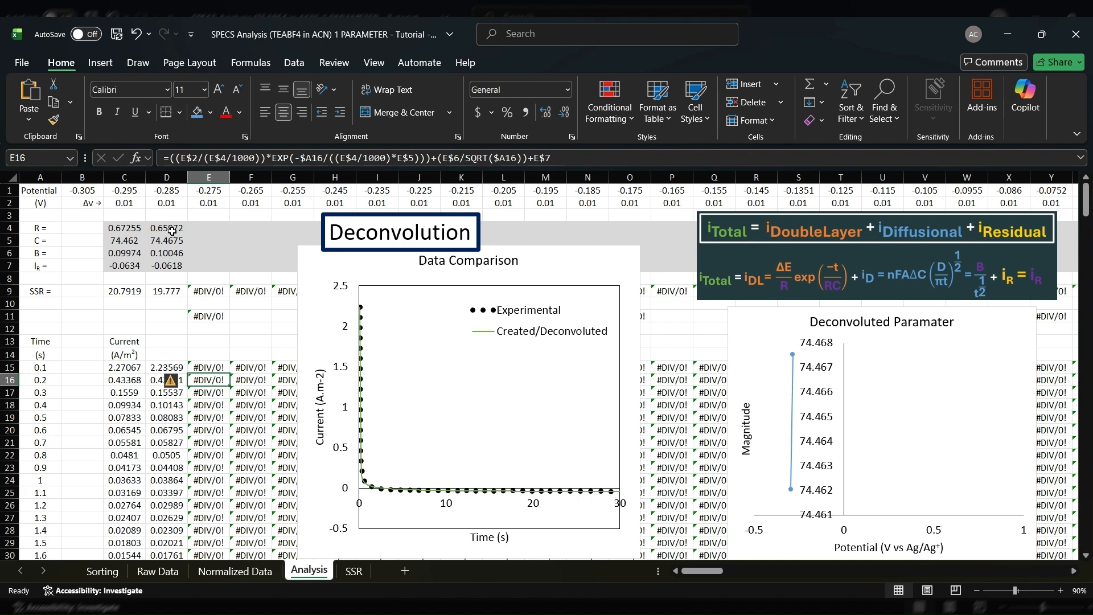
Move the Data Comparison chart down so that it clears the parameter and SSR rows
left_click_drag(175, 227, 168, 264)
left_click(298, 267)
left_click_drag(298, 266, 296, 364)
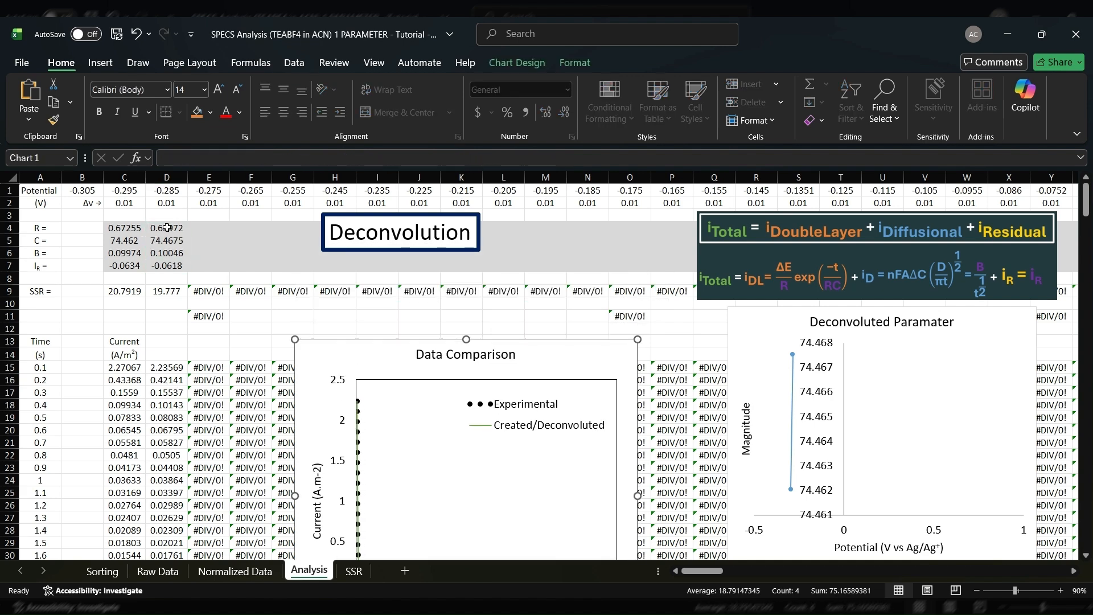
Examine the empty parameter block and the formulas in O11 and E11 that sum the SSR values for groups of columns
left_click_drag(245, 230, 630, 267)
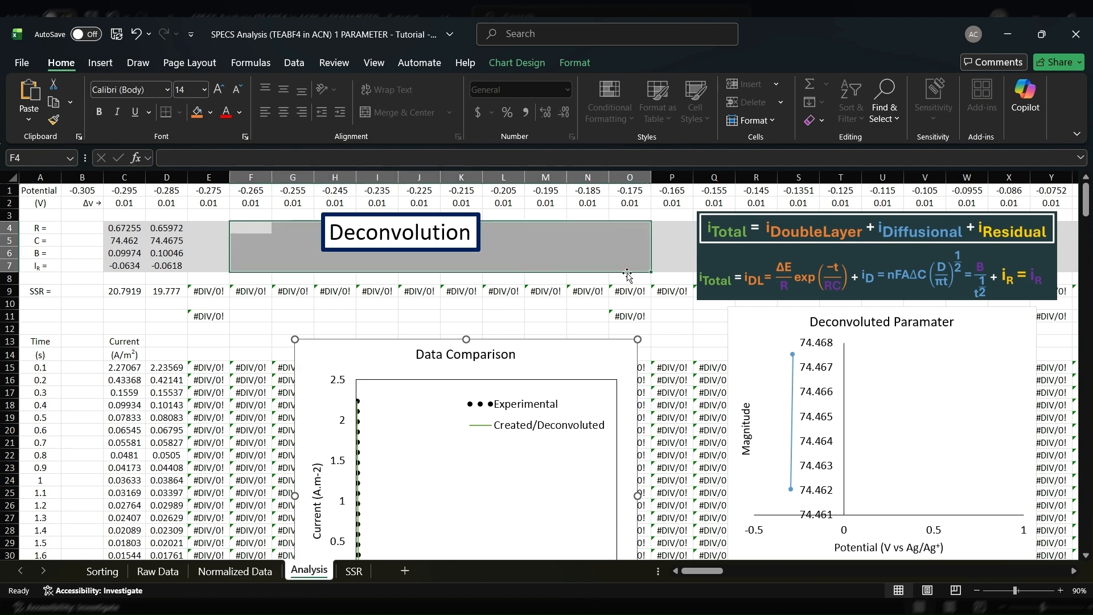
left_click(634, 321)
left_click(312, 160)
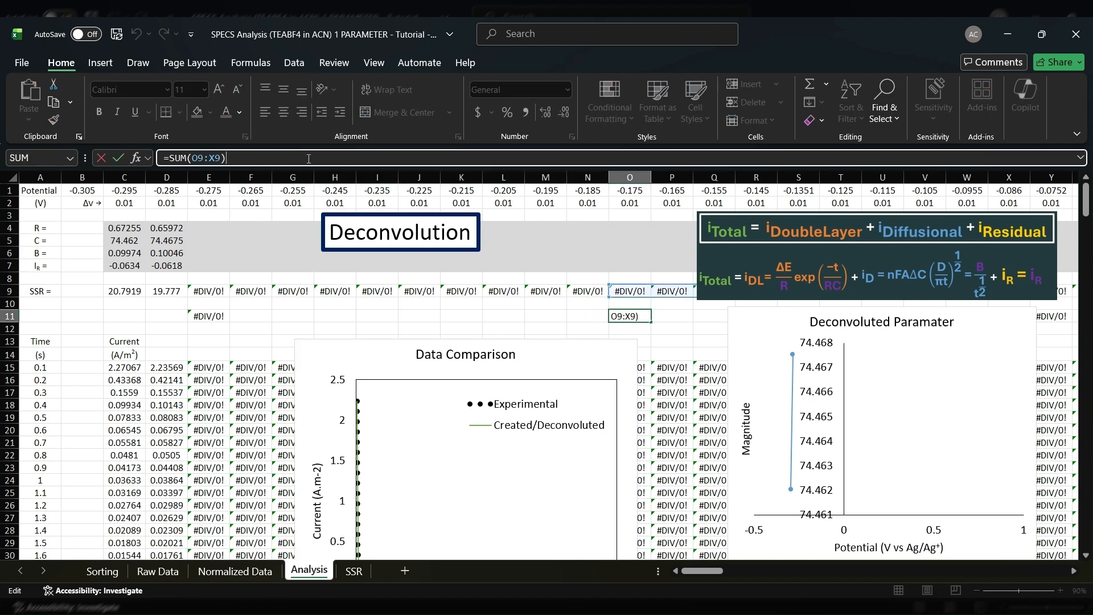
left_click(193, 313)
double_click(193, 313)
Fill the parameters D4:D7 across through column N, and review the SSR sum in E11 with its parameter block E4:N7
left_click_drag(150, 229, 603, 269)
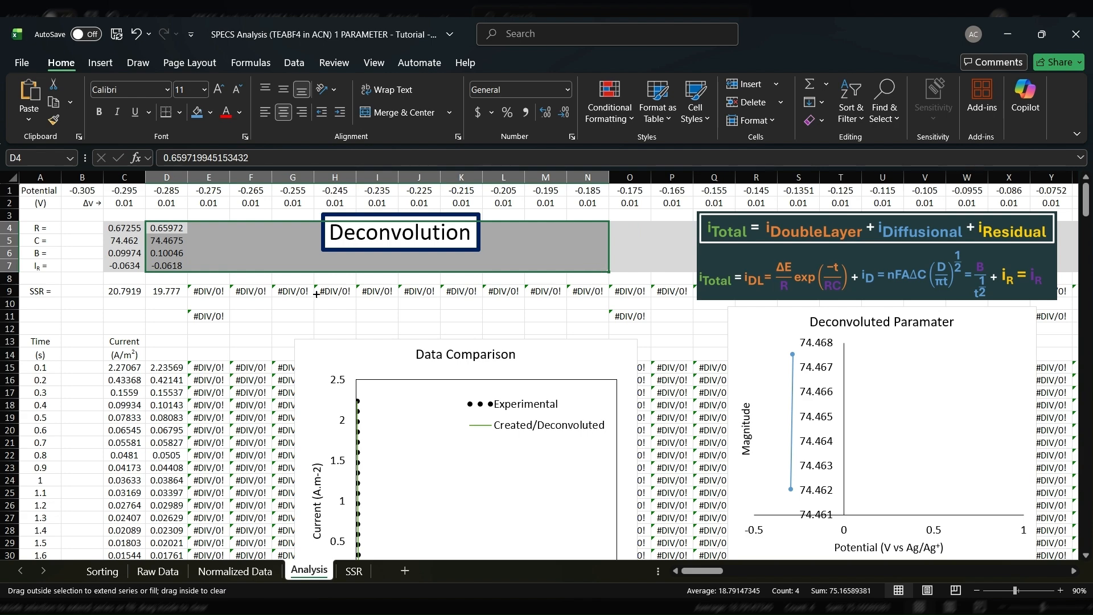
left_click(208, 316)
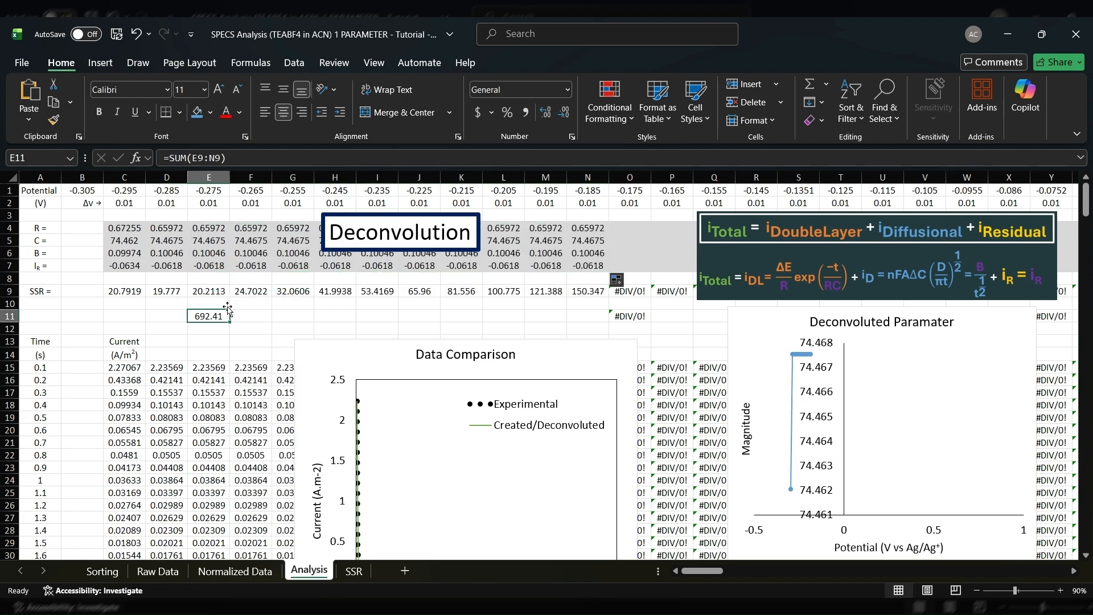
left_click_drag(209, 225, 584, 266)
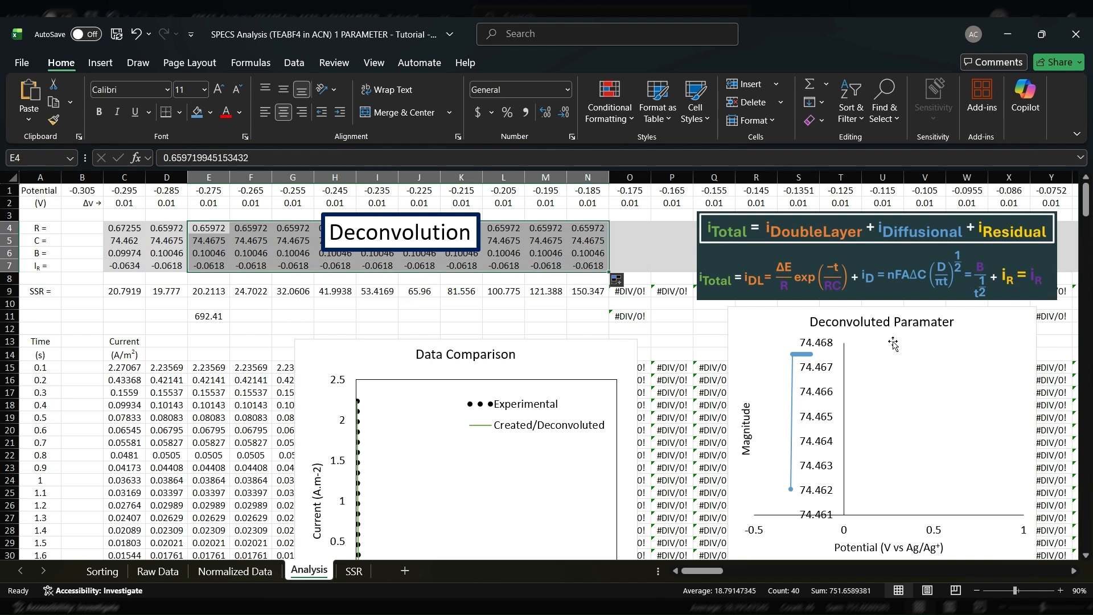
Move the Data Comparison chart back up beneath the Deconvolution title, and shift the Deconvoluted Paramater chart so it partly overlaps it
left_click_drag(323, 346, 266, 261)
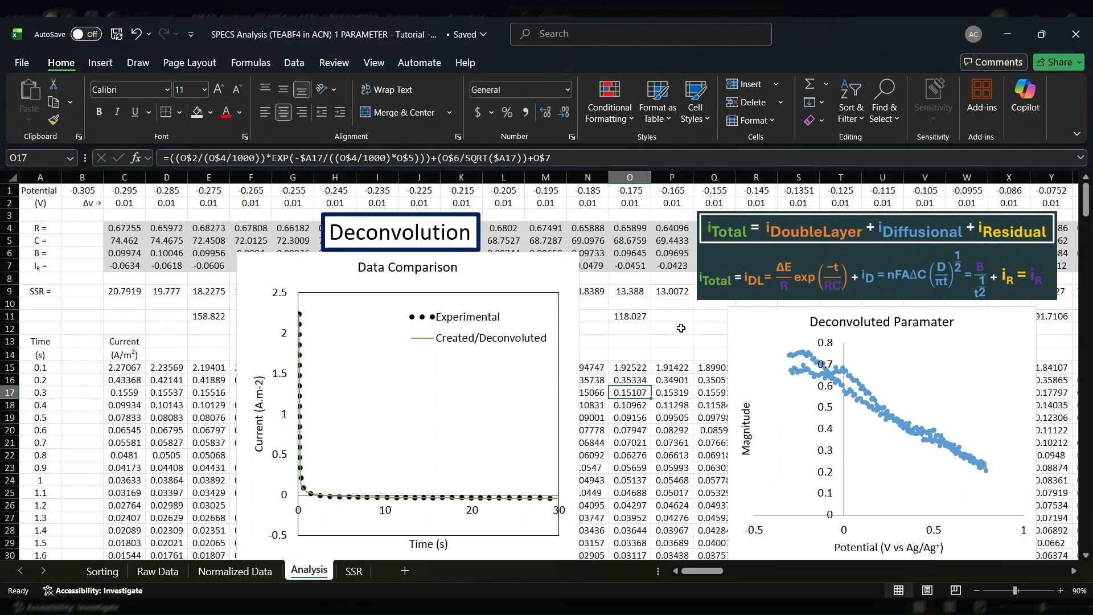
left_click(740, 366)
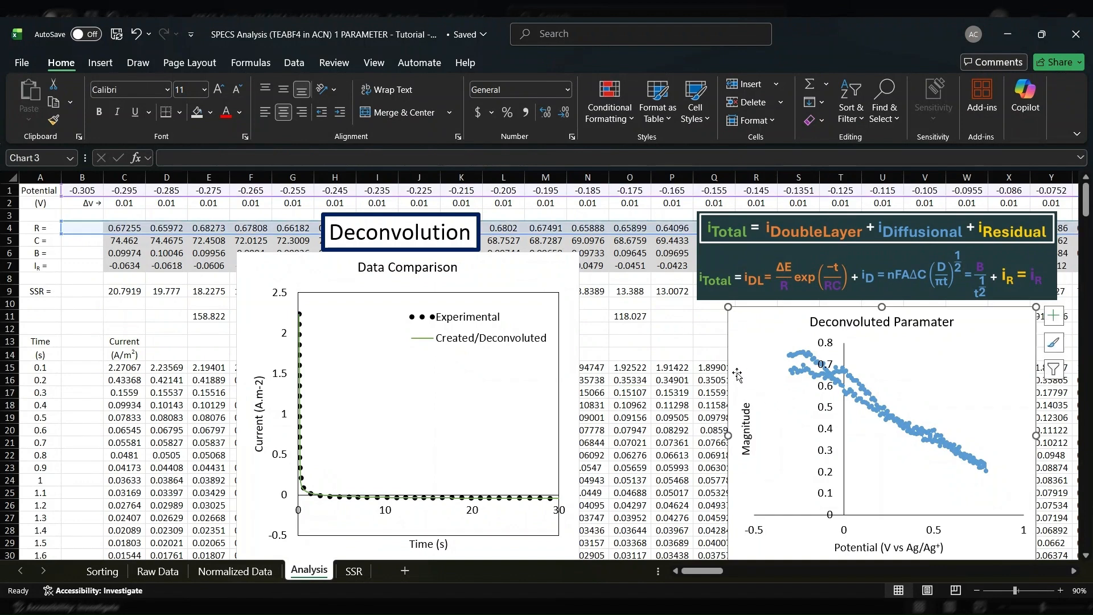
left_click_drag(705, 355, 593, 359)
Switch the Deconvoluted Paramater chart's series to capacitance in row 5 and residual current in row 7, and return it to resistance in row 4
left_click(594, 358)
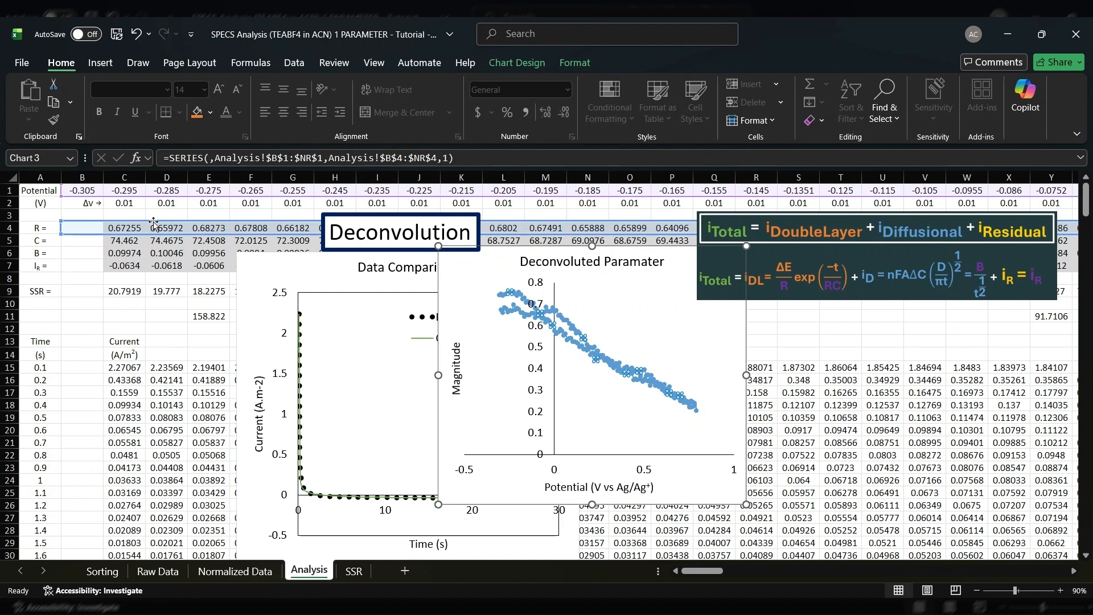
left_click_drag(153, 234, 155, 244)
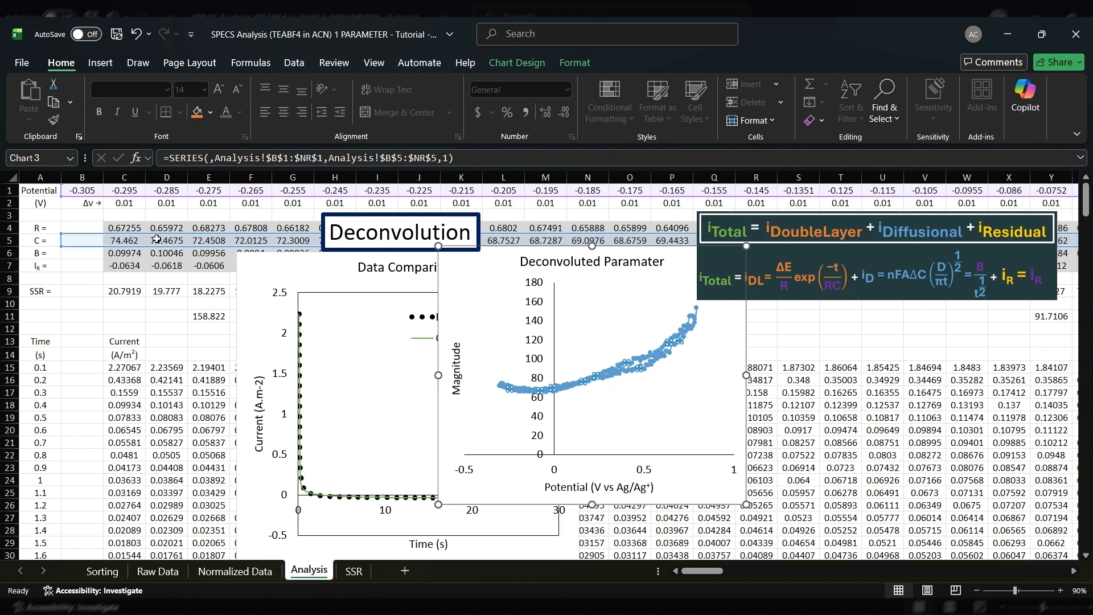
left_click_drag(157, 251, 151, 268)
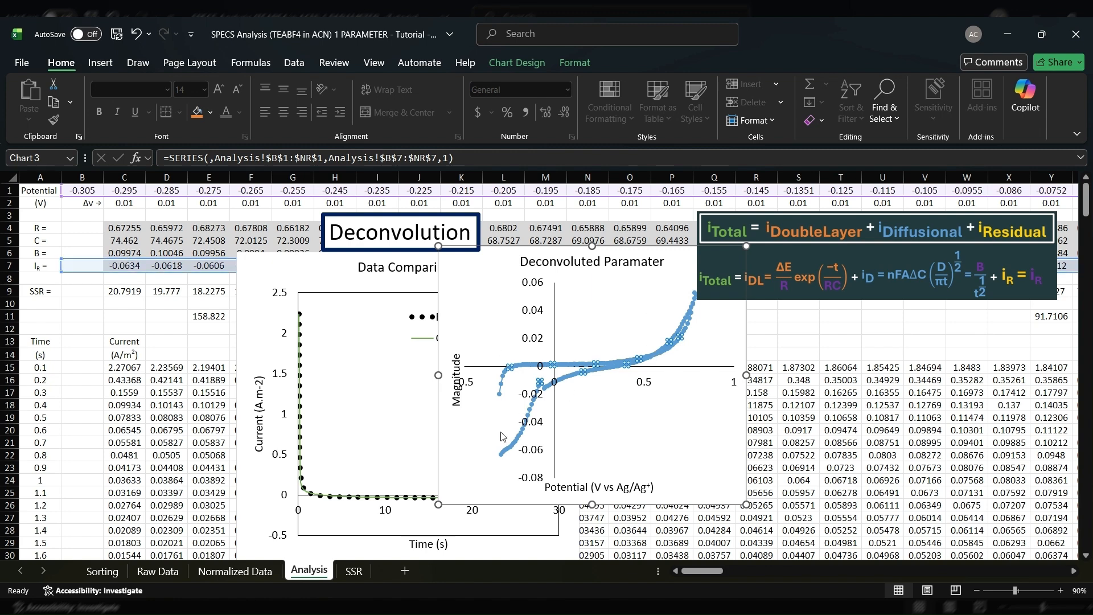
left_click_drag(145, 257, 163, 234)
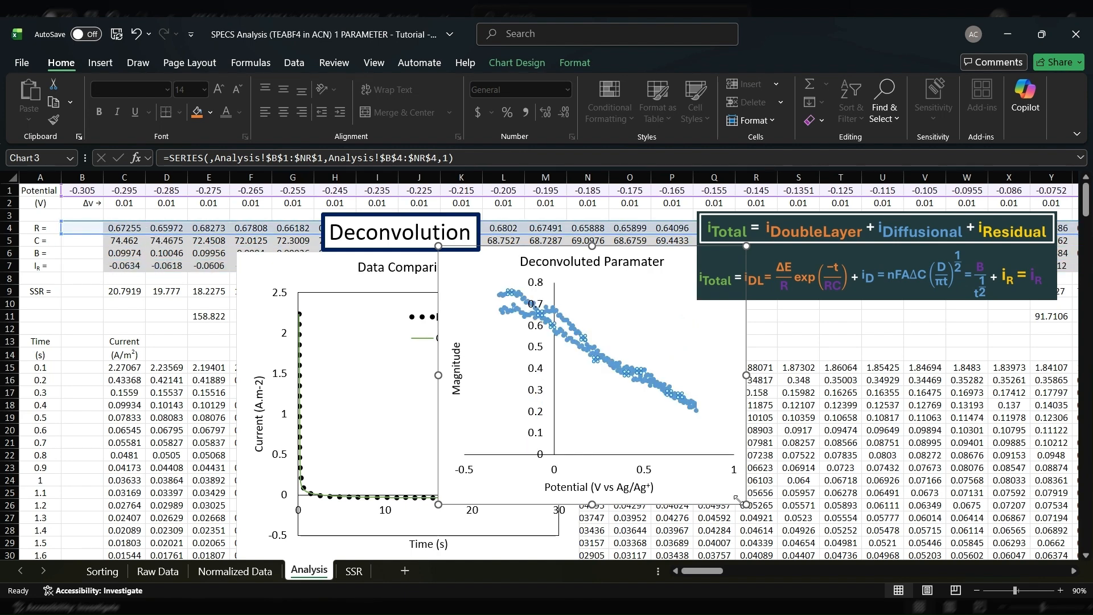
Examine the highlighted column DH where the potential sweep reverses, and compare the potential step formulas in DG2 and DI2
left_click_drag(712, 567, 876, 566)
left_click(719, 455)
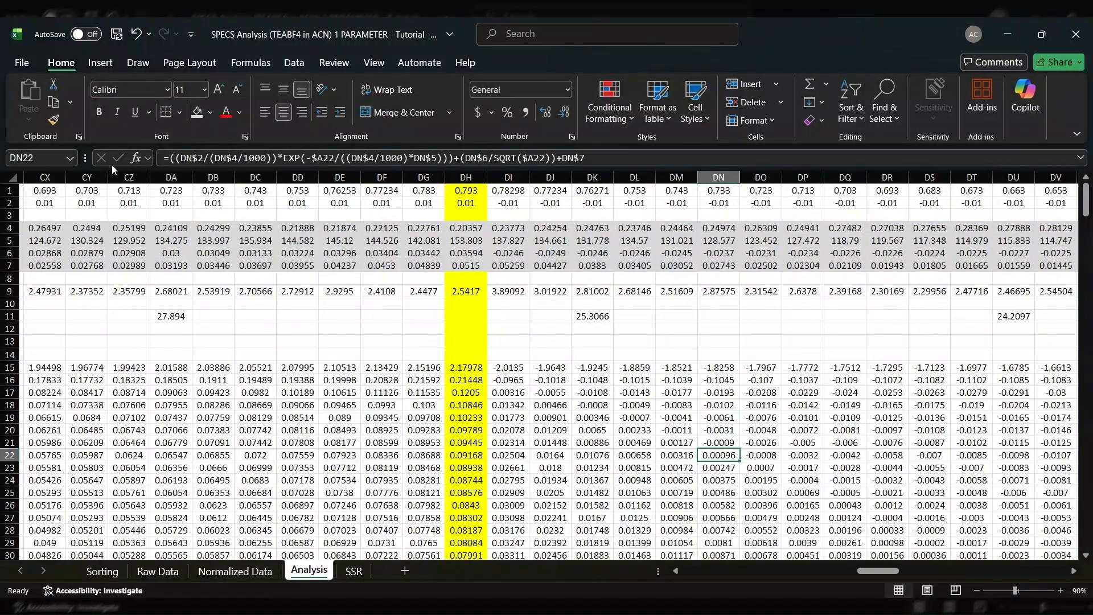
left_click(466, 177)
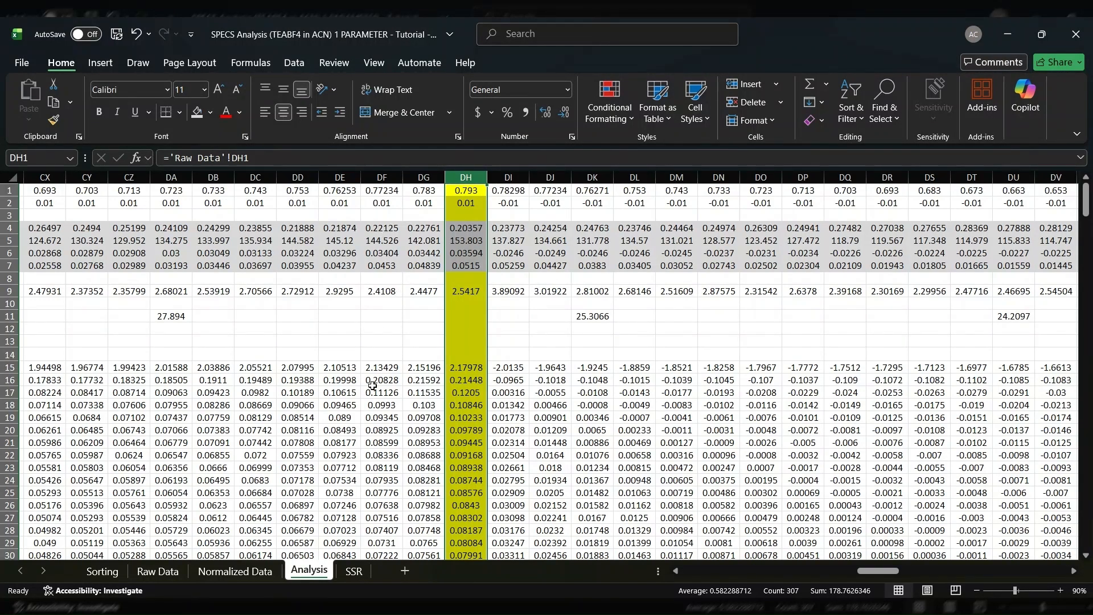
left_click(422, 204)
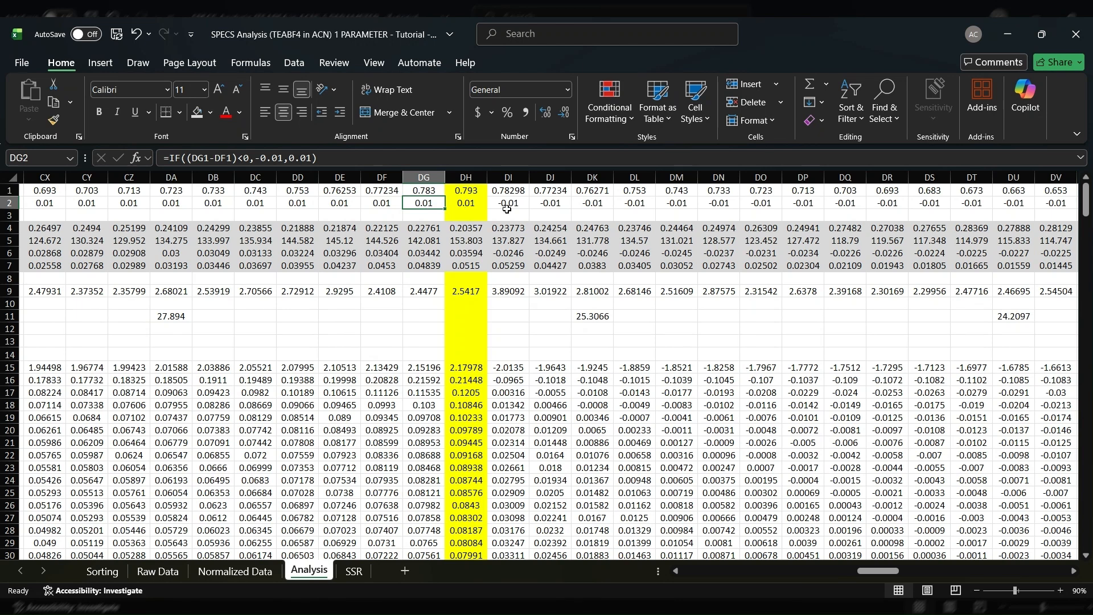
left_click(509, 203)
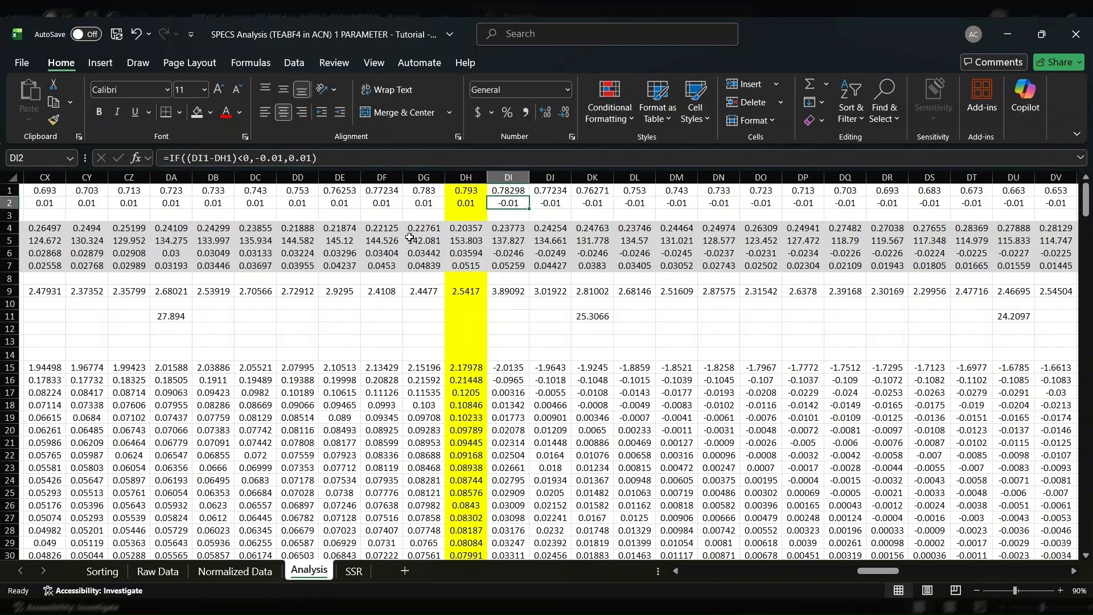
Inspect the fitted parameters in rows 4 to 7 of columns DH and DI, and the following blocks from DK onward
left_click(464, 227)
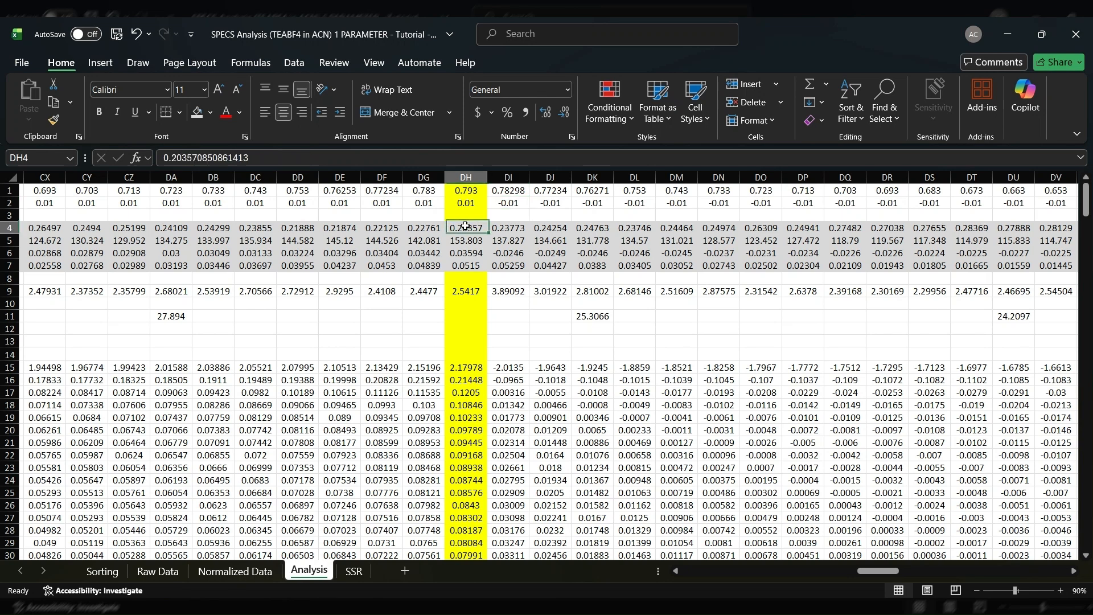
left_click_drag(523, 229, 523, 267)
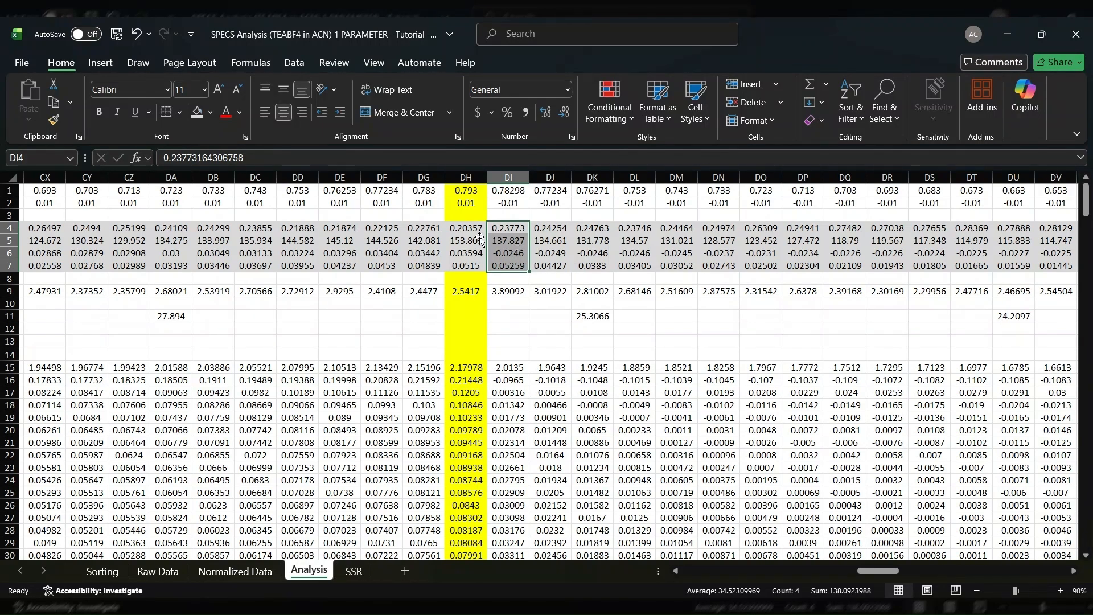
left_click_drag(471, 226, 558, 281)
left_click_drag(599, 228, 1057, 318)
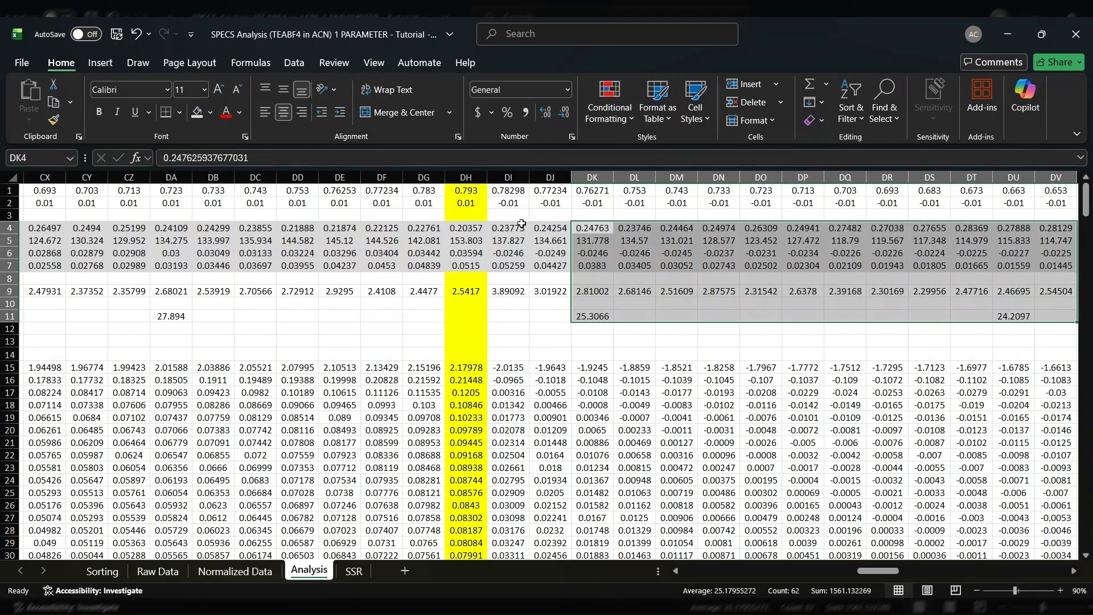
Plot capacitance from row 5 in the Deconvoluted Paramater chart instead of resistance
left_click_drag(875, 575, 690, 573)
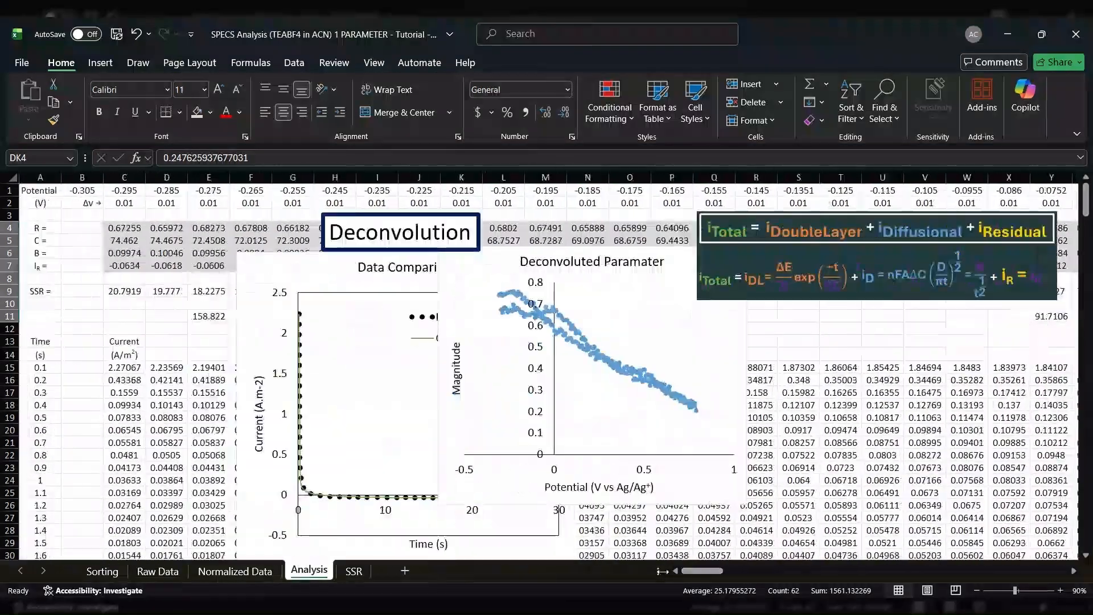
left_click(541, 325)
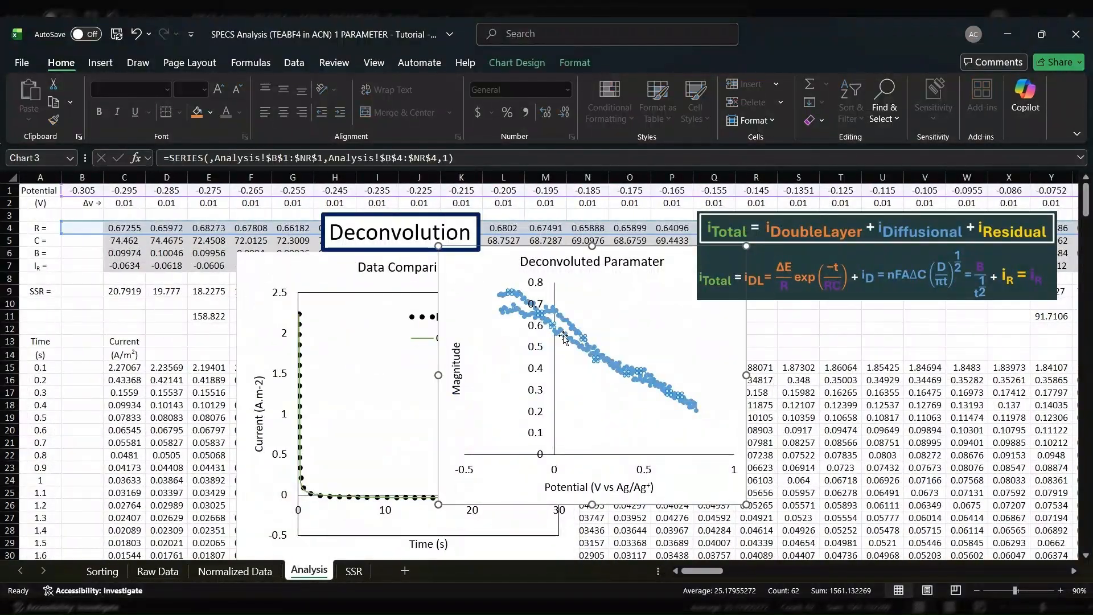
left_click_drag(189, 234, 155, 242)
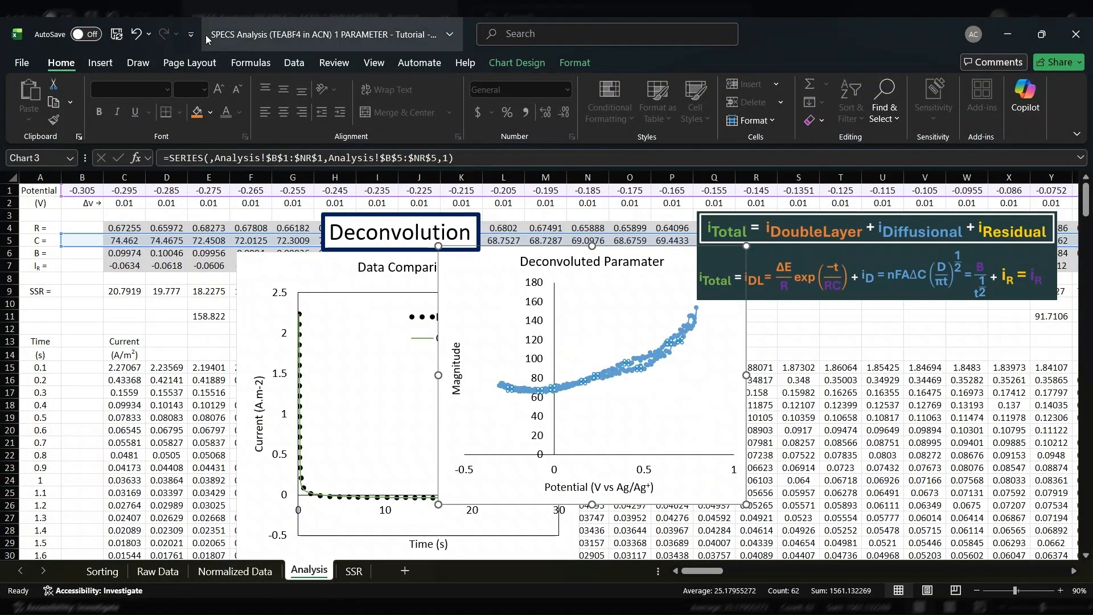
Shift the Data Comparison chart sideways to uncover columns F to H, and inspect the fitted B values in row 6
left_click(161, 254)
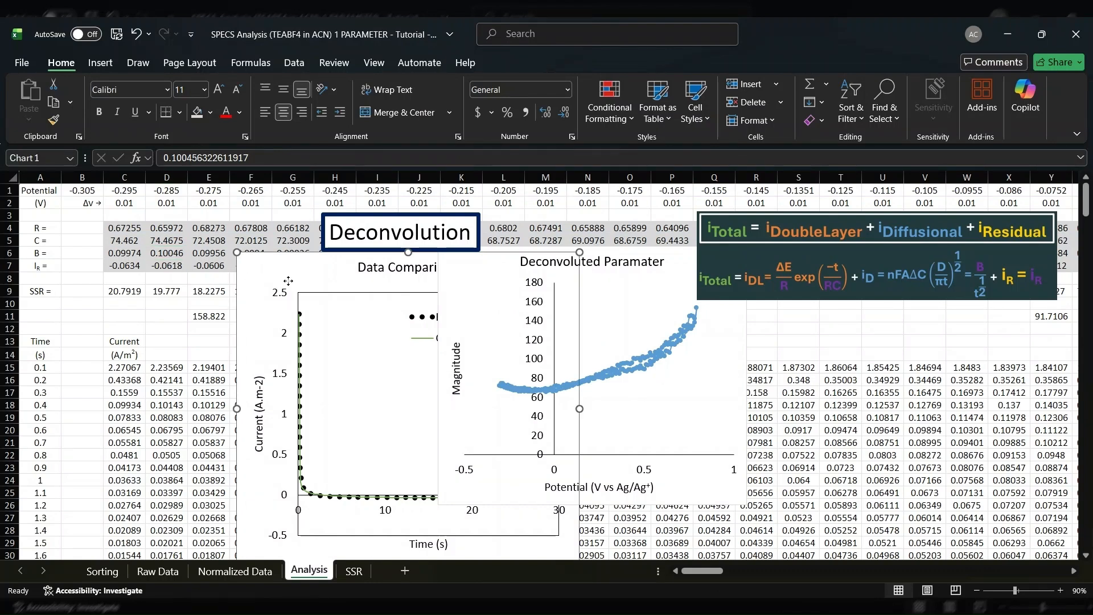
left_click_drag(238, 279, 342, 280)
left_click(197, 265)
left_click(174, 254)
left_click(213, 254)
left_click(254, 256)
left_click(300, 254)
left_click(174, 255)
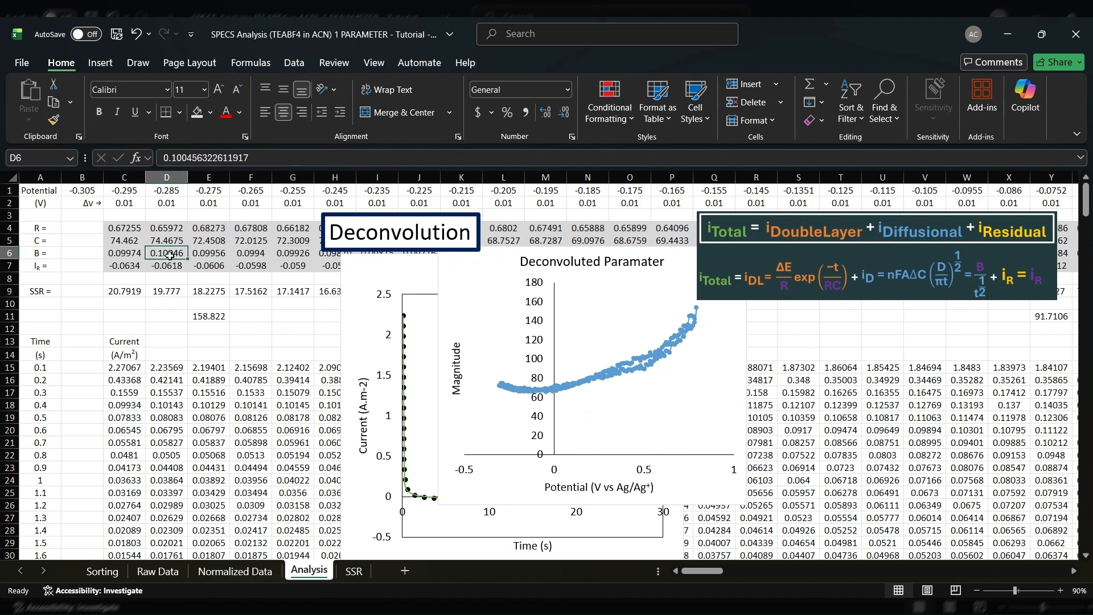
left_click(220, 256)
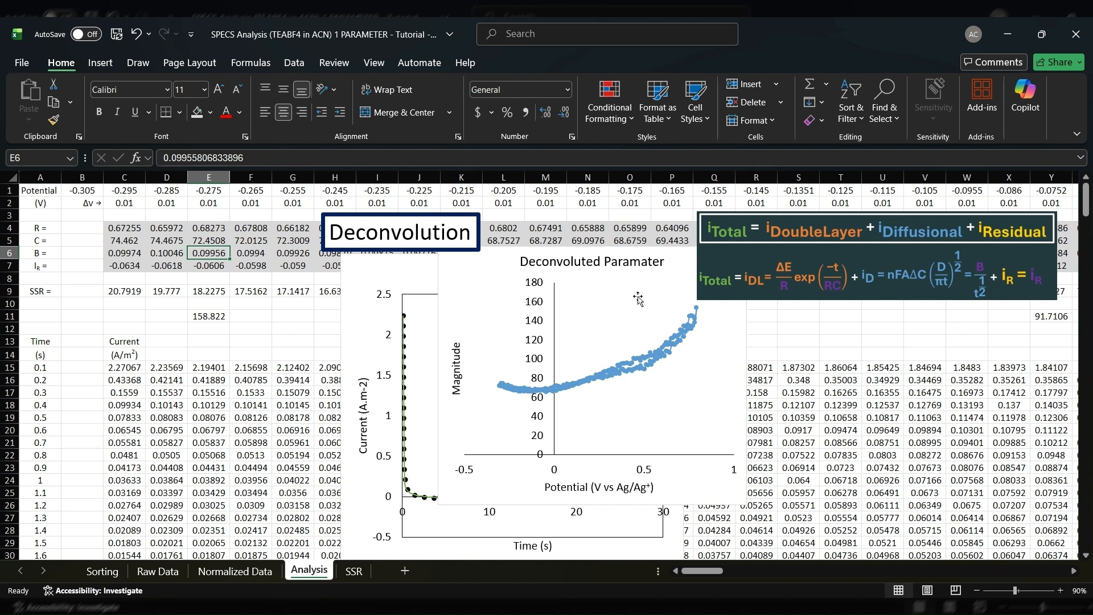
Move the Deconvoluted Paramater chart off most of the Data Comparison chart, and select the Created/Deconvoluted curve there
left_click(439, 333)
left_click_drag(439, 332, 629, 344)
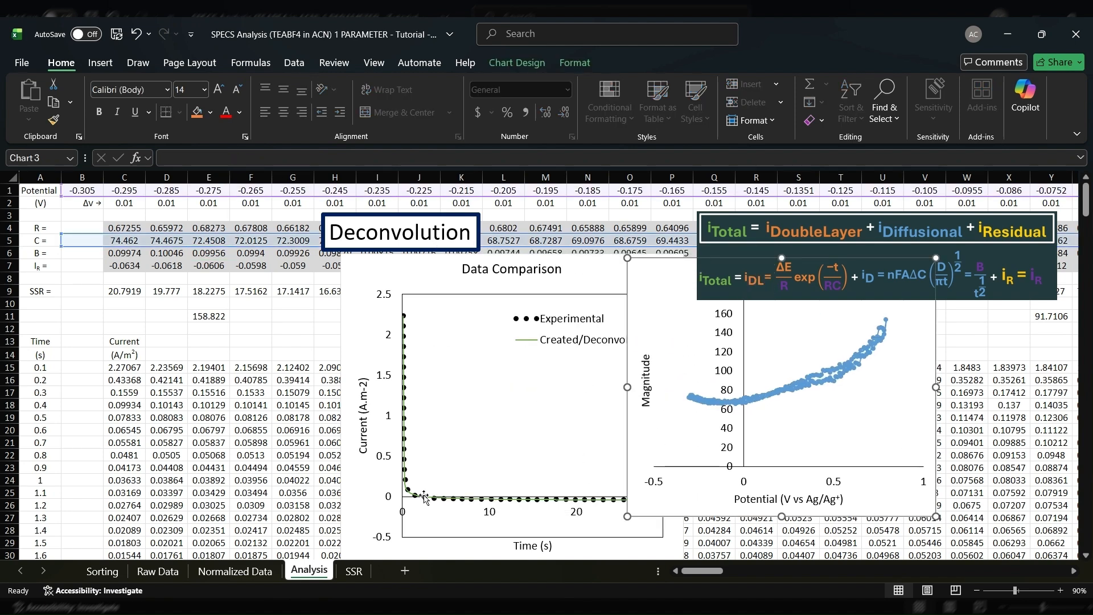
left_click(438, 495)
left_click(407, 464)
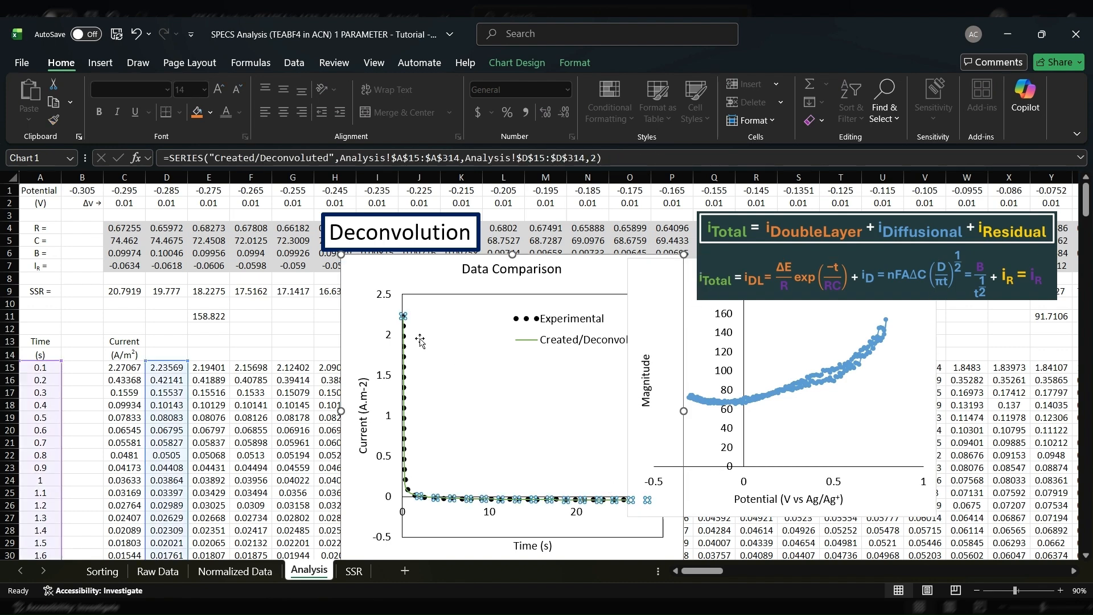
Check the SSR values in C9 and D9, and move the Deconvoluted Paramater chart back over the Data Comparison chart
left_click(117, 293)
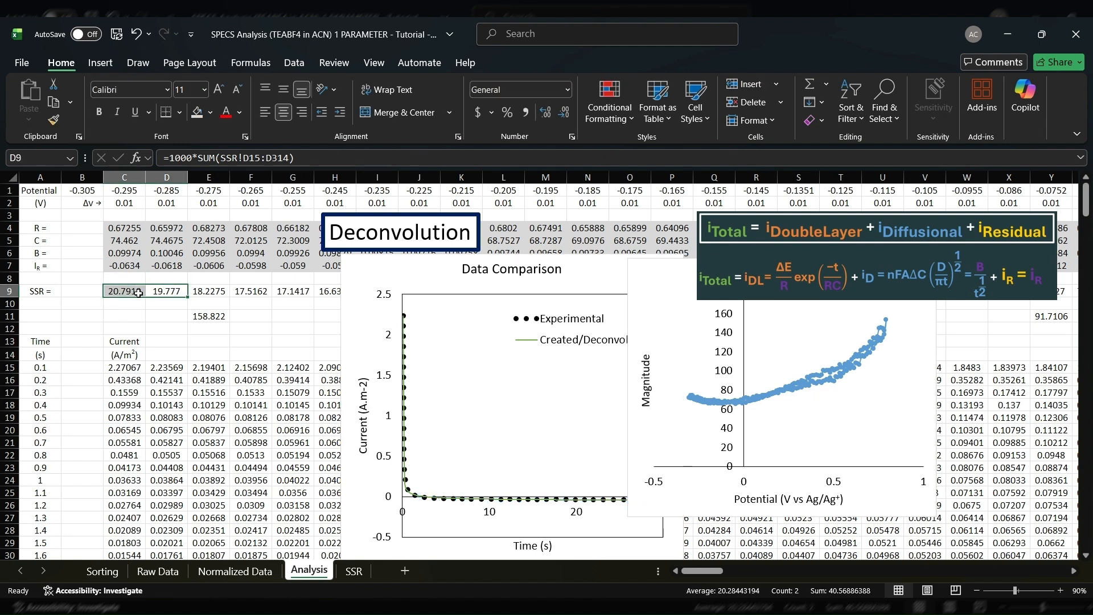
left_click(211, 329)
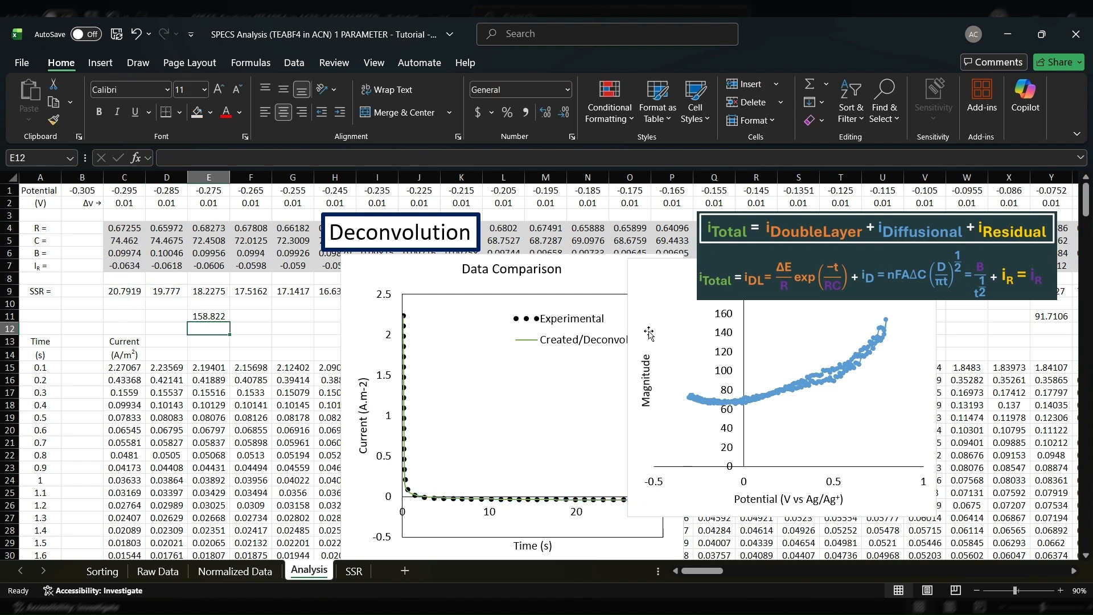
left_click_drag(648, 416, 406, 429)
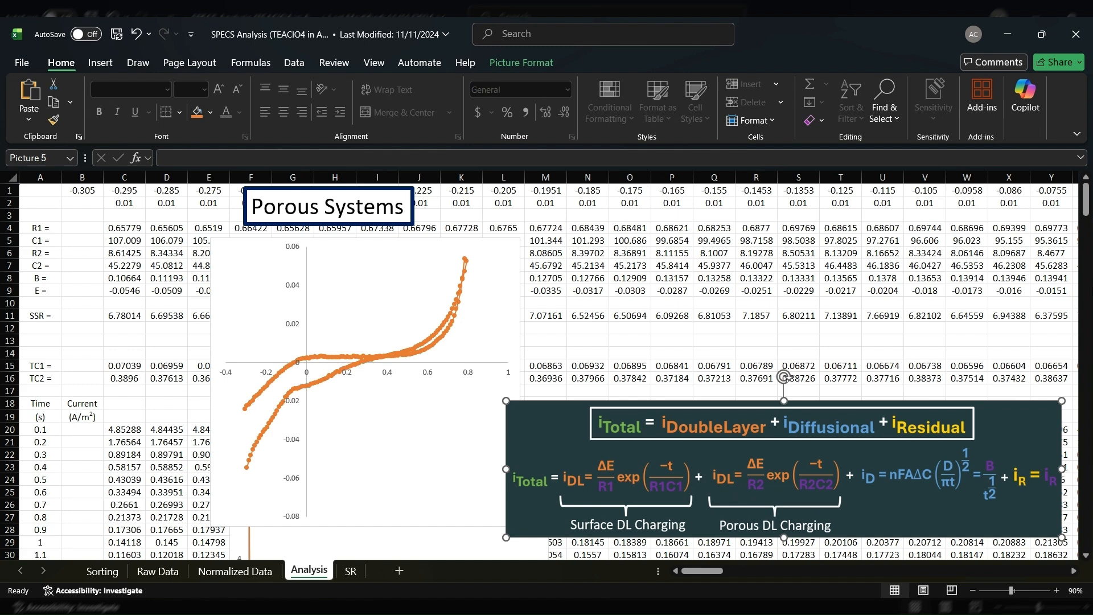
In the Porous Systems workbook, review the R1 and C1 labels and switch the chart's series to R1 in row 4
left_click_drag(41, 228, 55, 245)
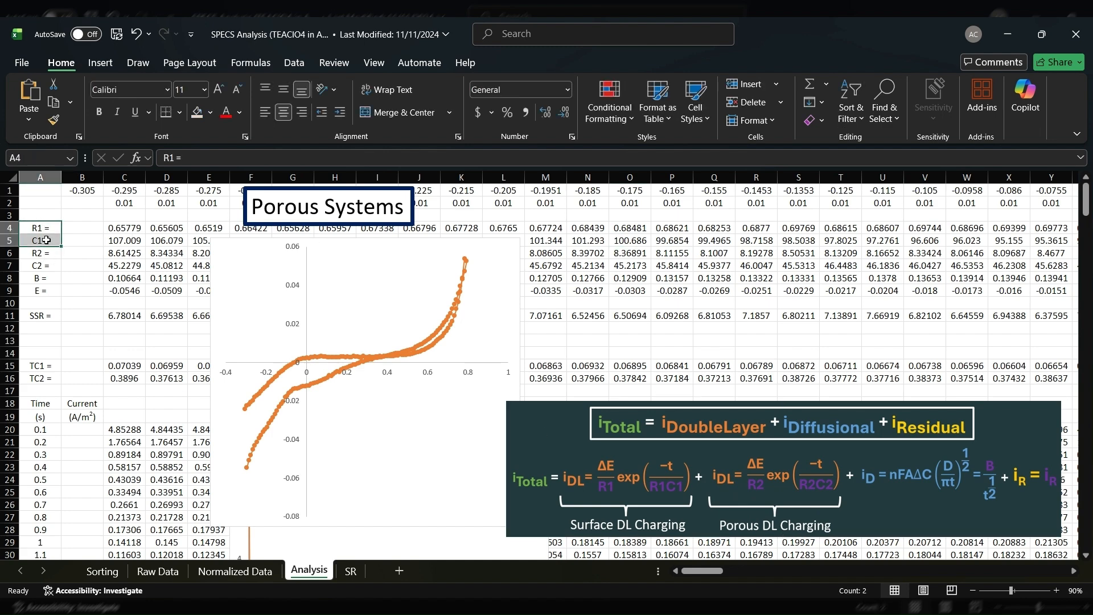
left_click(199, 341)
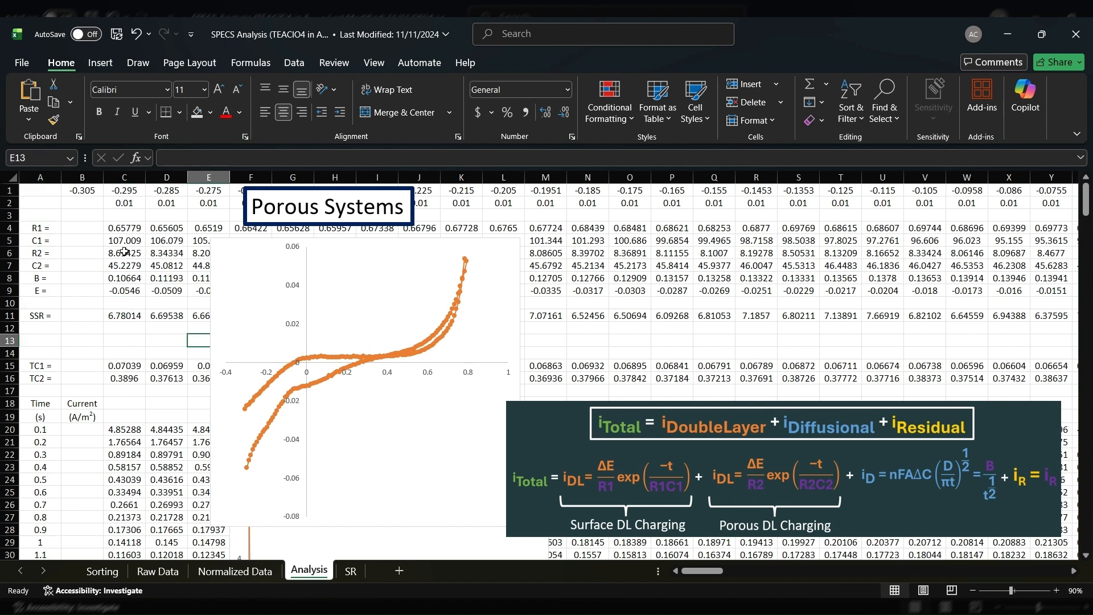
left_click(343, 357)
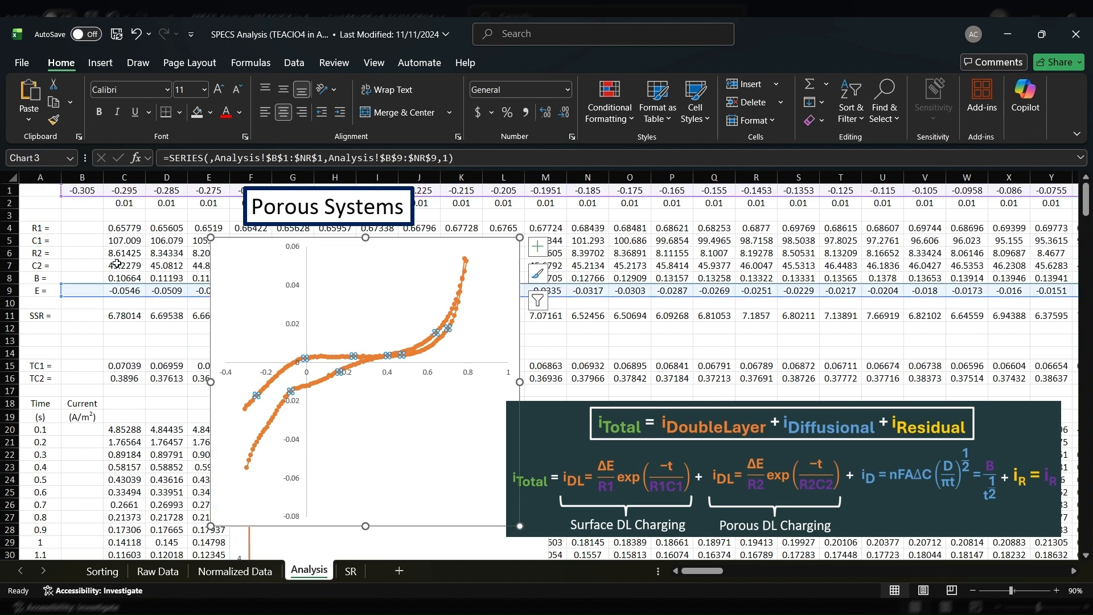
left_click_drag(130, 290, 171, 235)
left_click(351, 322)
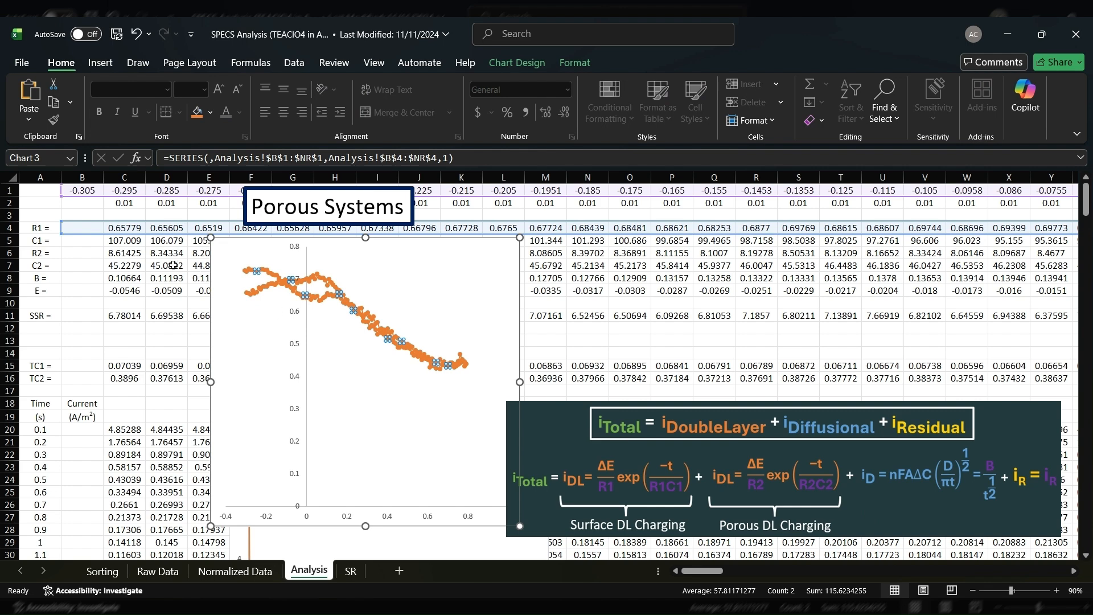
Inspect R2 and C2 in column C, and the TC2 time constant formula in C16
left_click(137, 269)
left_click(133, 253)
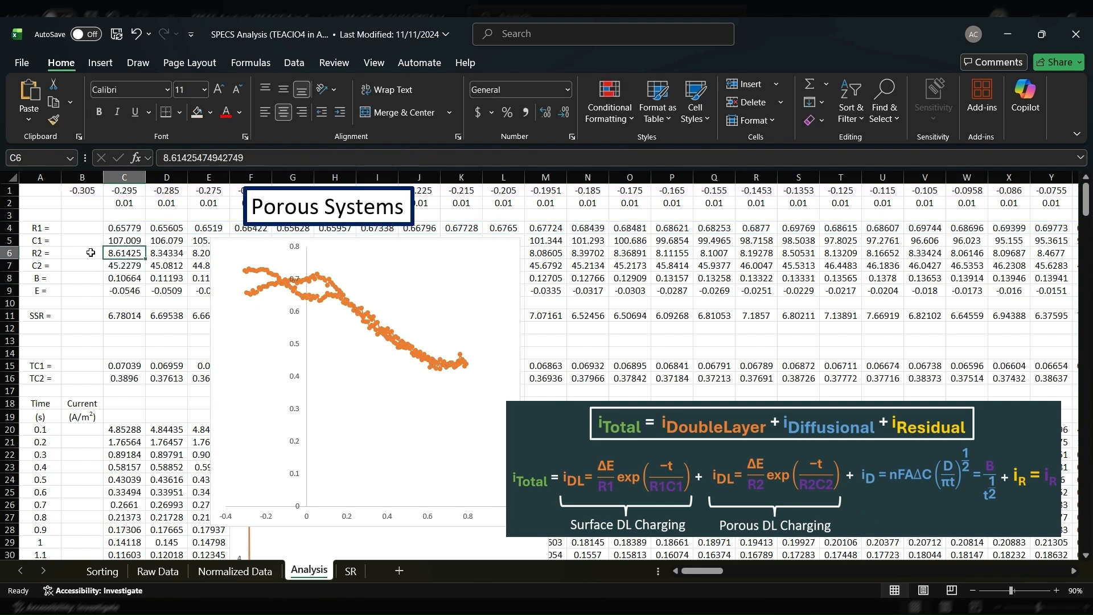
left_click(123, 267)
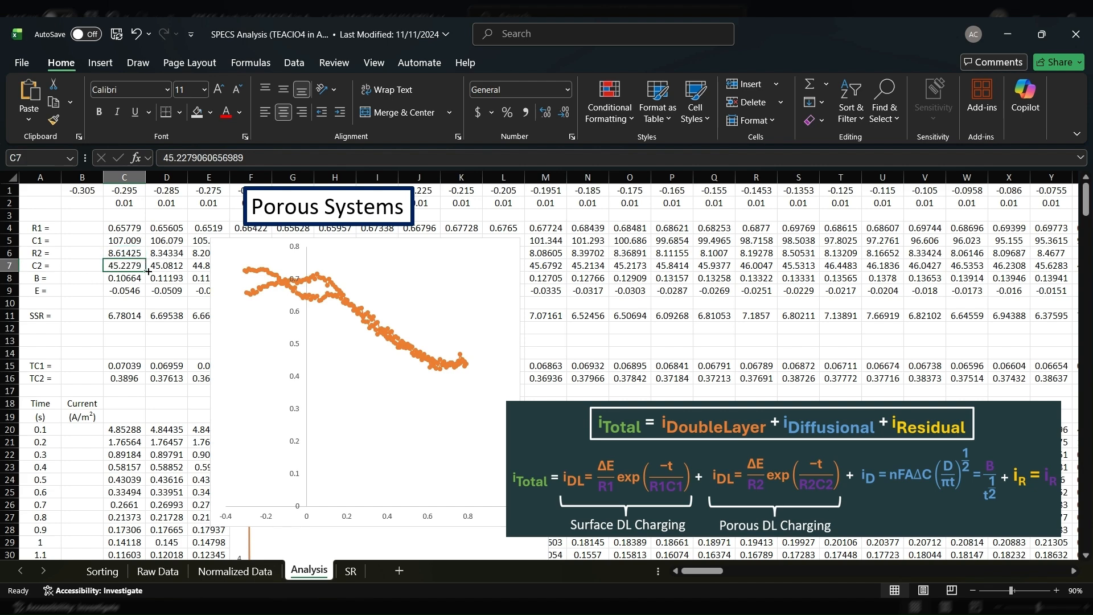
left_click(133, 378)
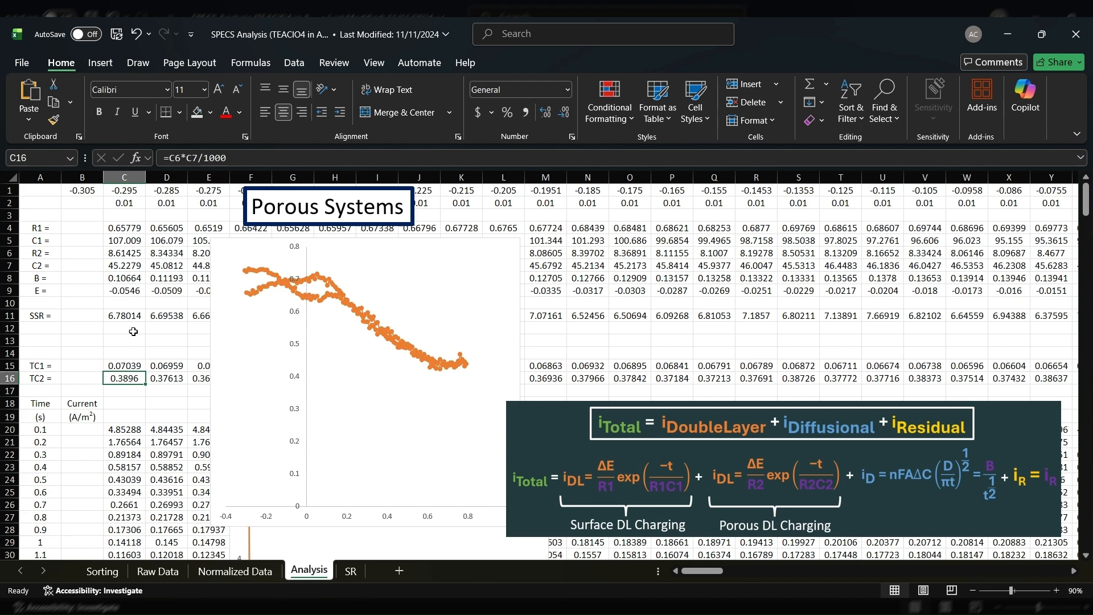
left_click(233, 157)
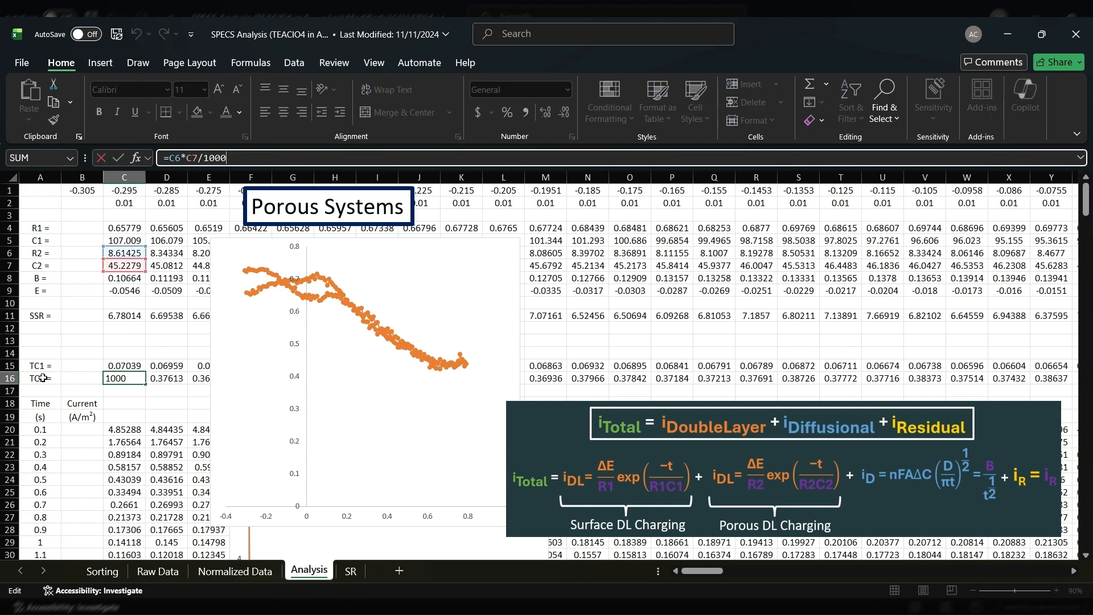
key("Return")
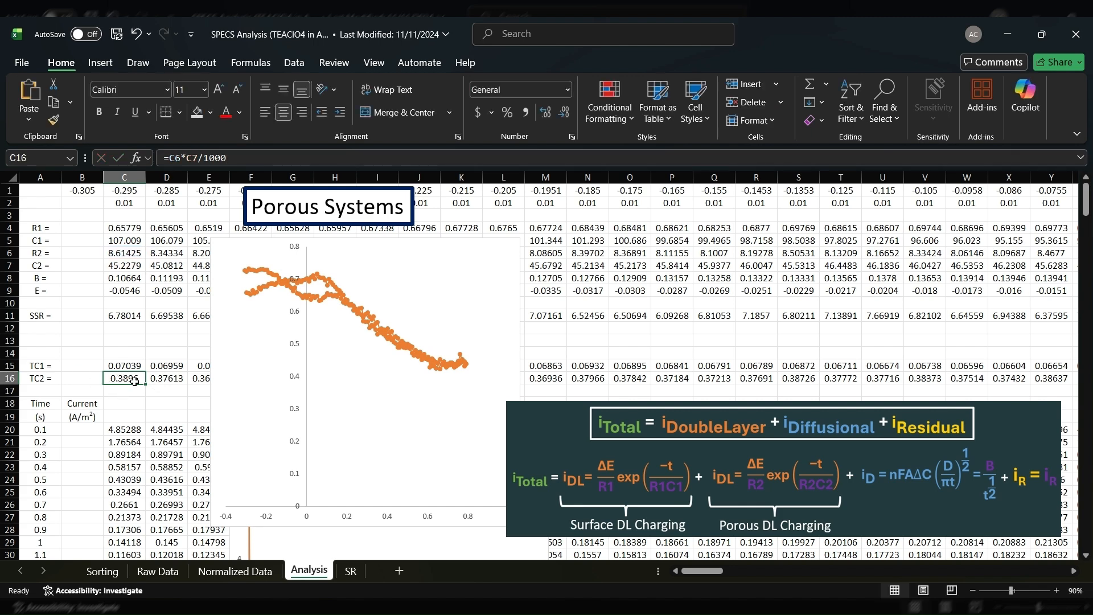
Examine the cells referenced by the TC1 formula in C15, and compare them with those of the TC2 formula in C16
left_click(133, 365)
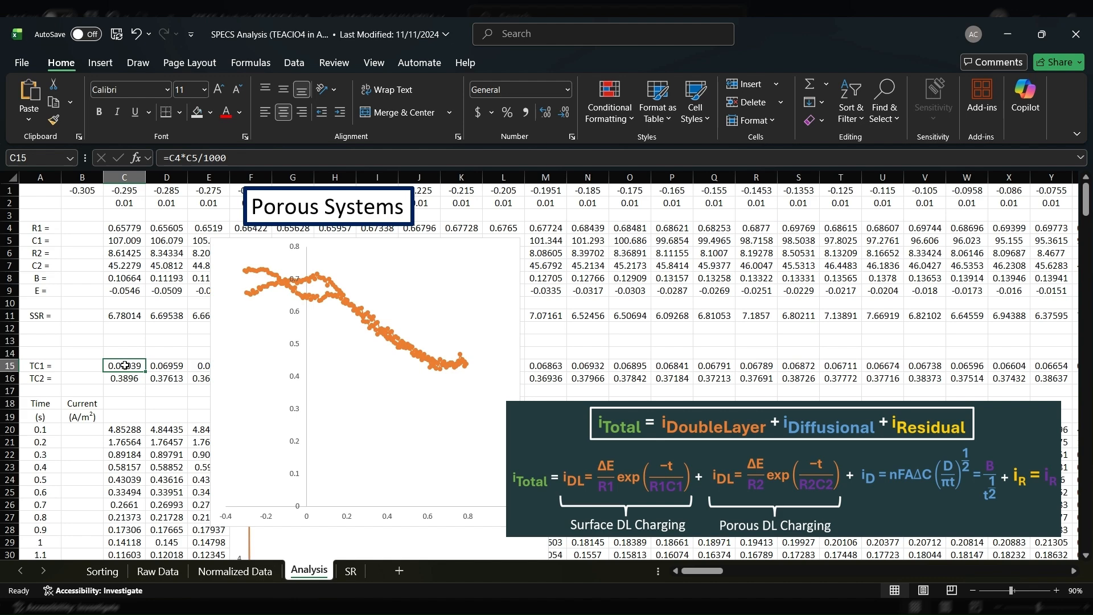
left_click(190, 158)
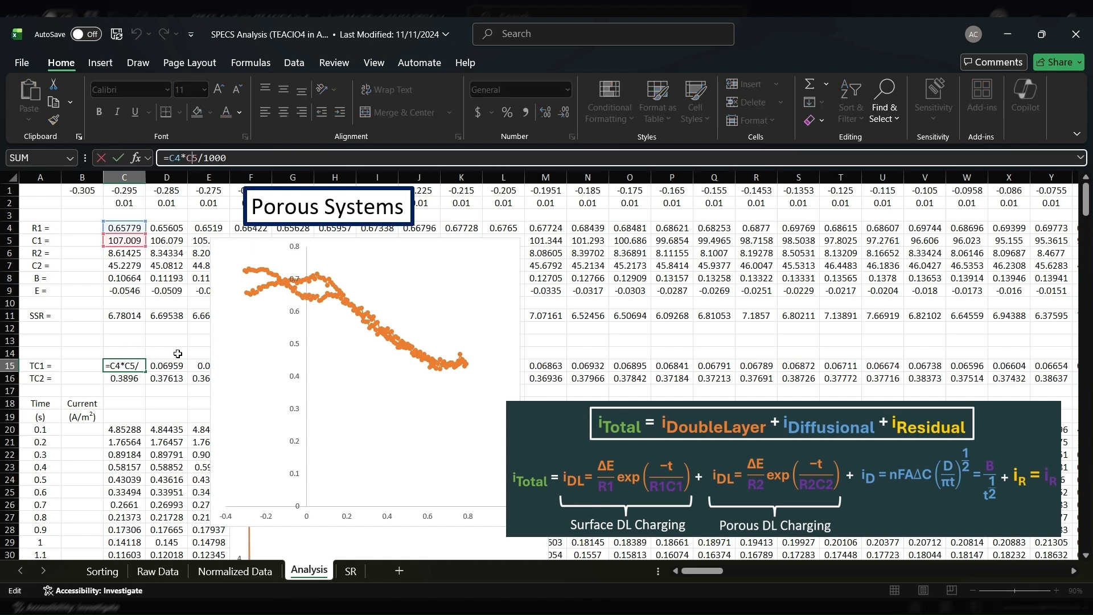
key("Escape")
left_click(127, 379)
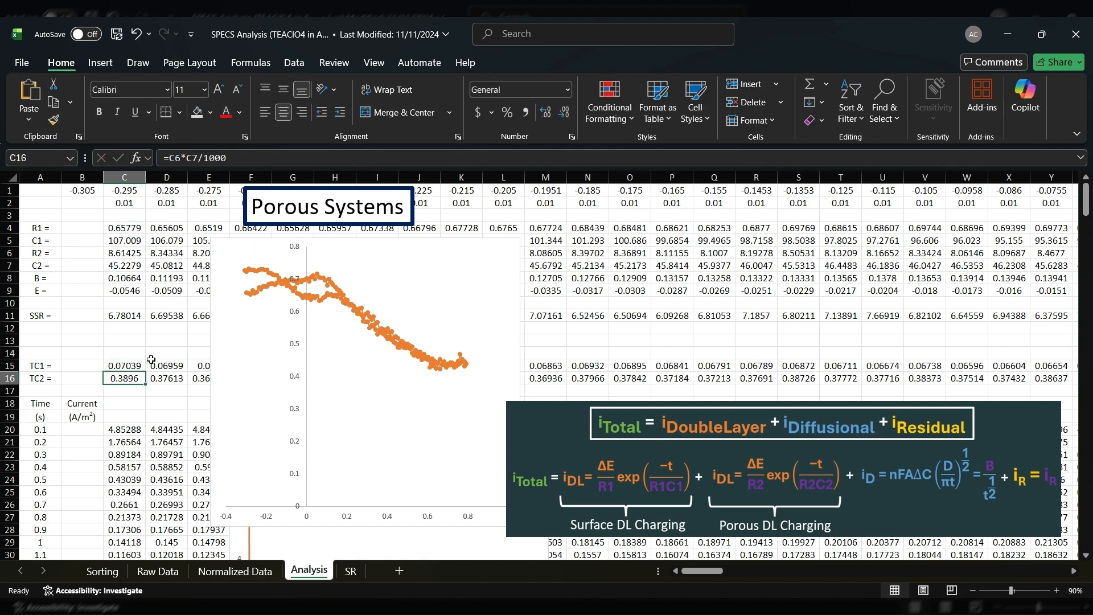
key("F2")
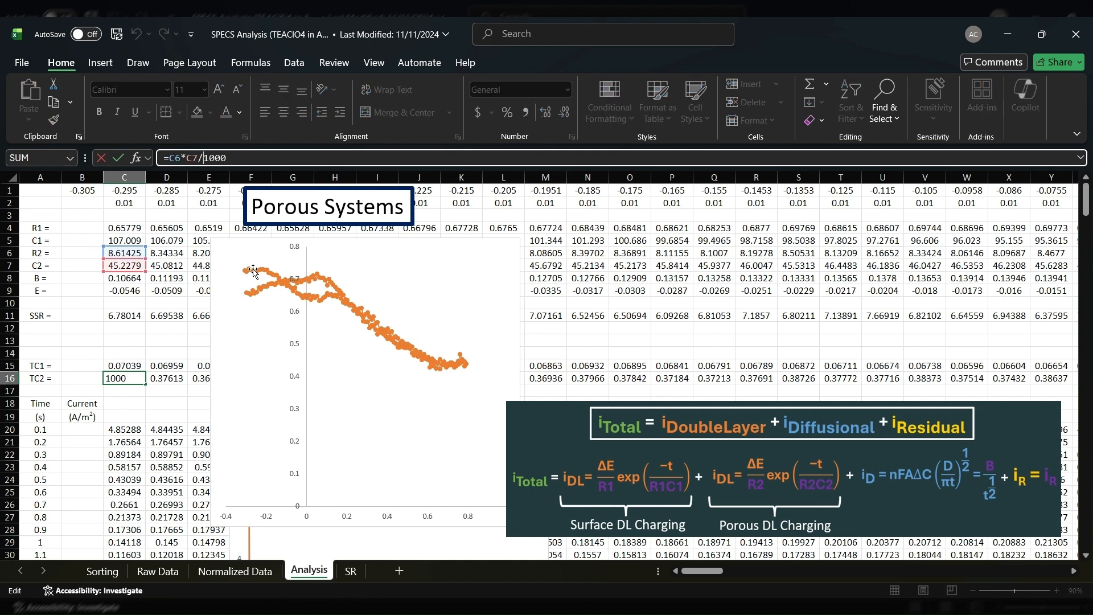
left_click(170, 402)
Check R1 in C4 and B in C8, and the two-term double-layer current formula for 0.1 s in C20
left_click(123, 228)
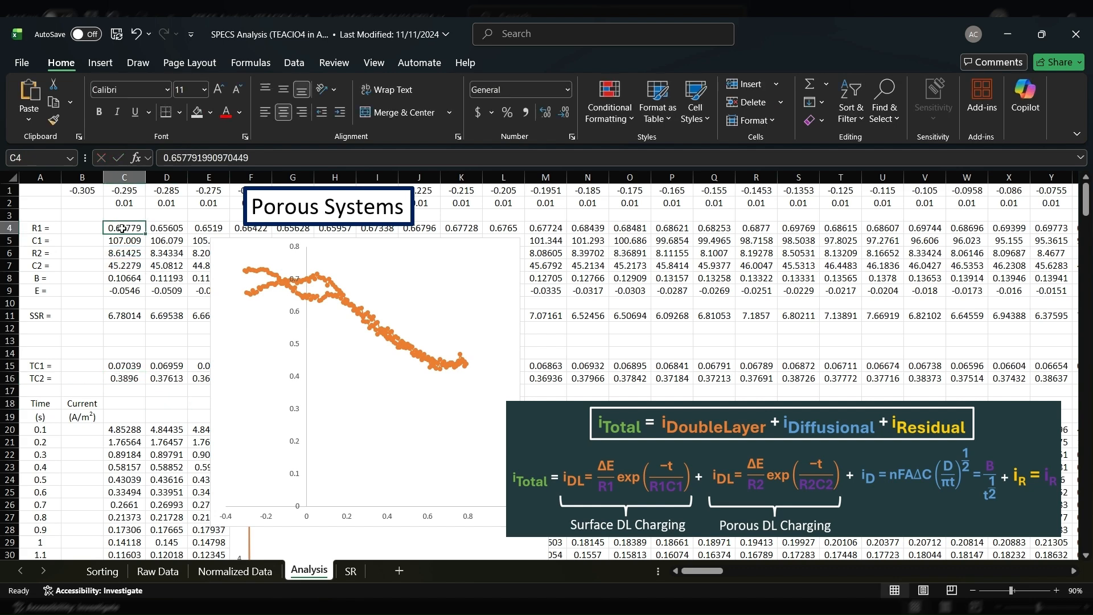
left_click(137, 279)
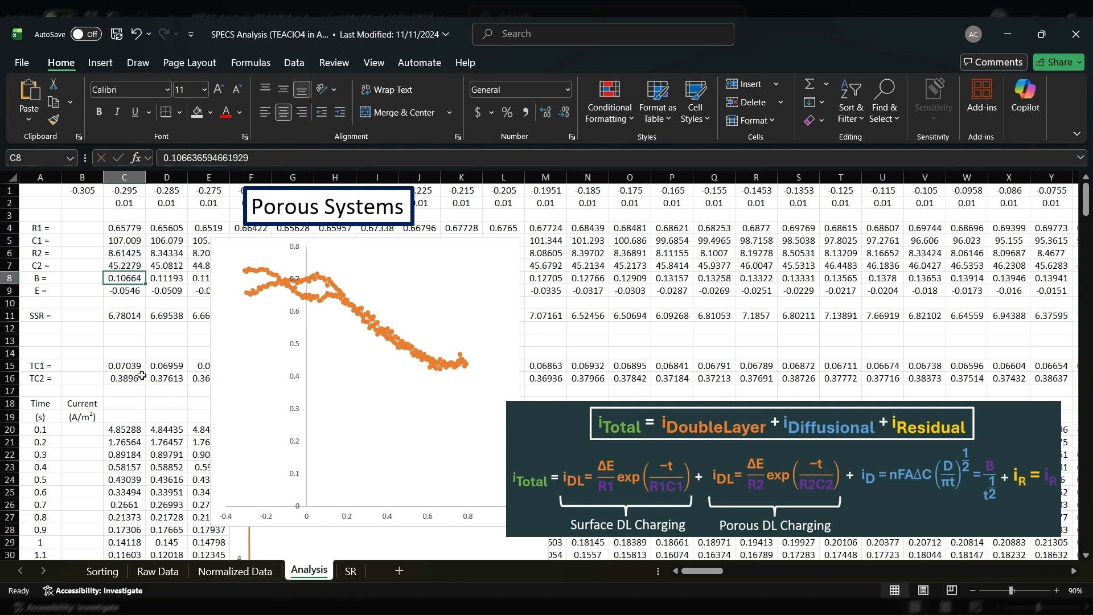
left_click(134, 429)
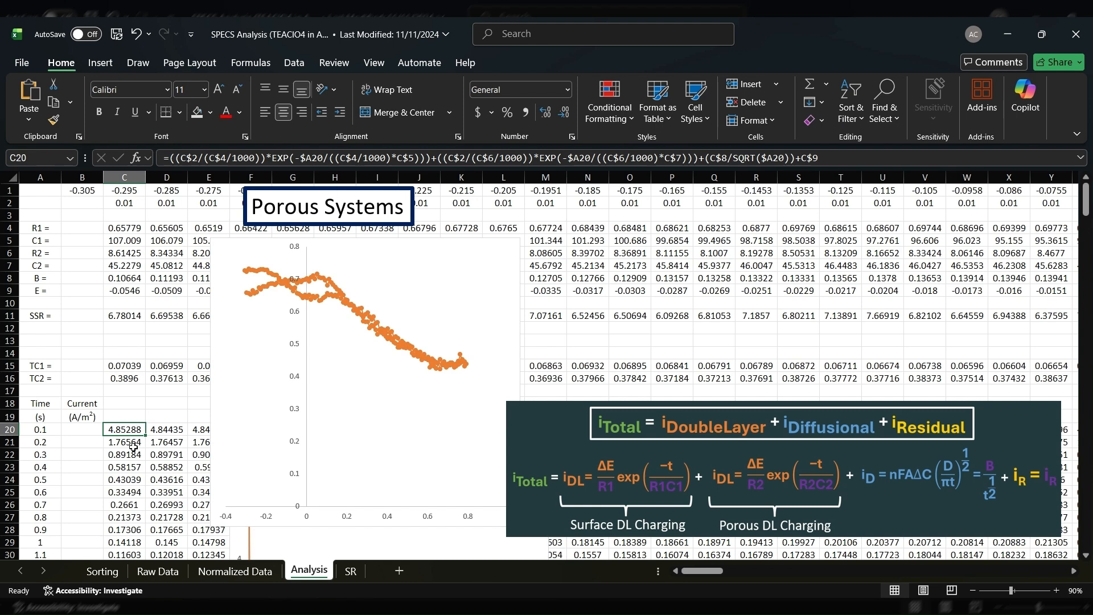